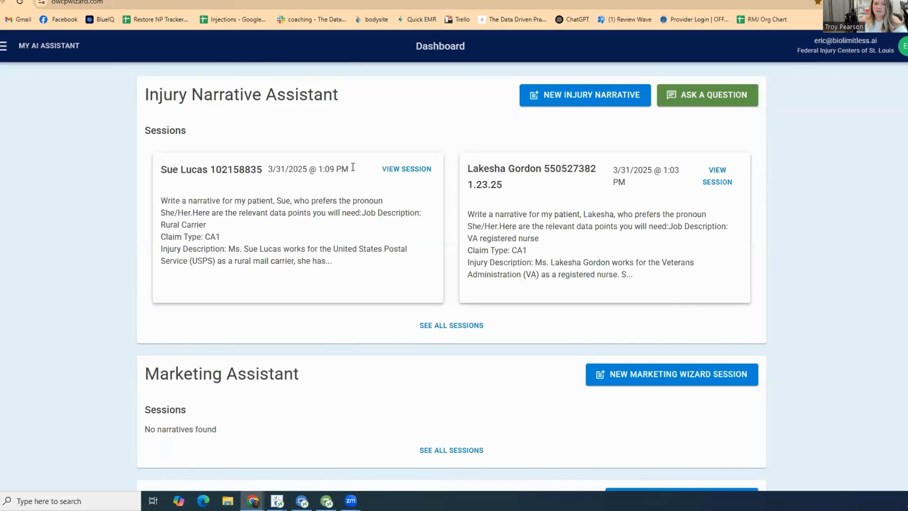
Switch to QuickEMR and review the full diagnosis list in the patient's case information
key("ctrl+Tab")
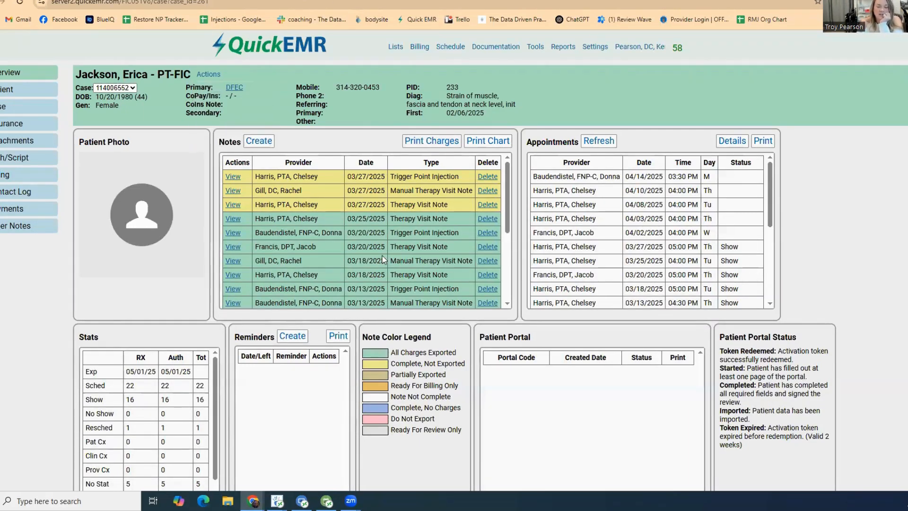
left_click(6, 115)
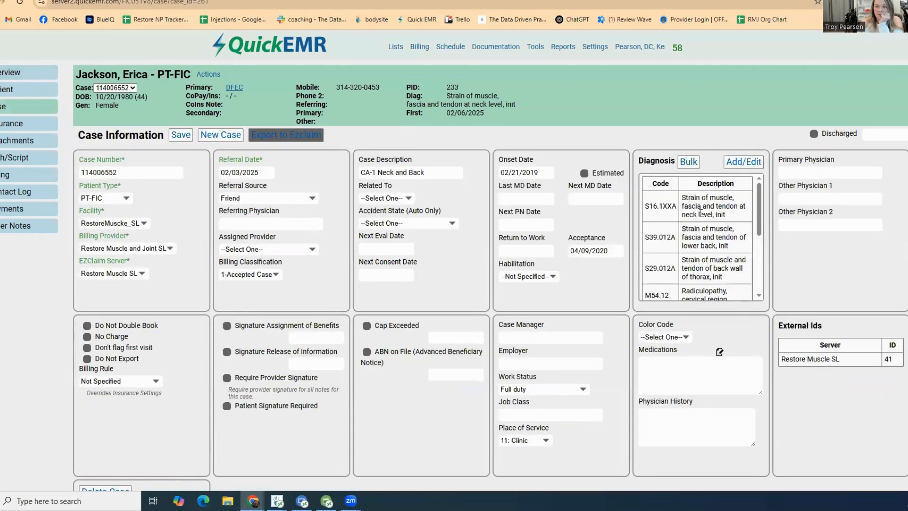
scroll(699, 217, "down", 2)
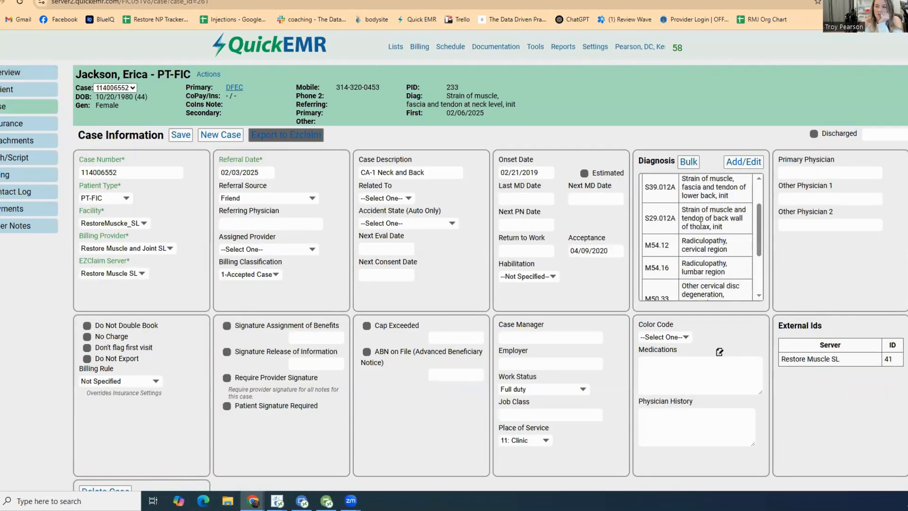
scroll(699, 218, "down", 3)
scroll(688, 243, "down", 2)
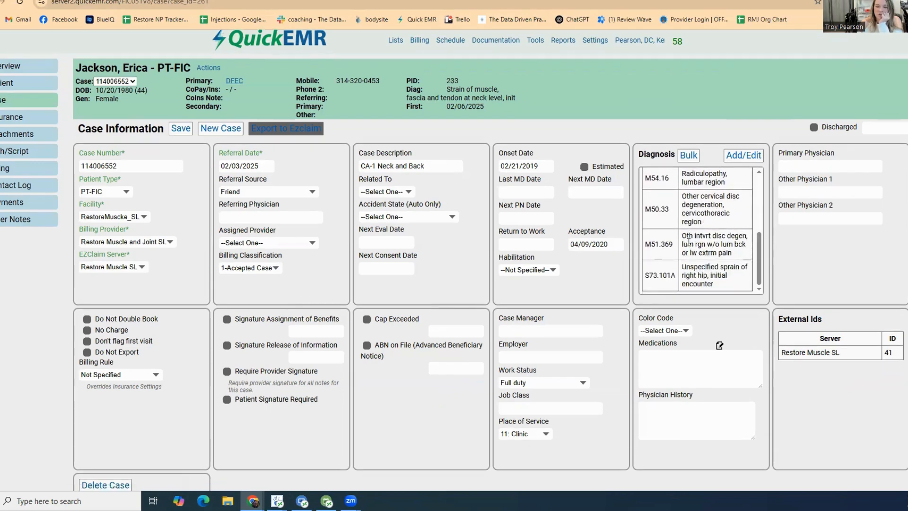
scroll(689, 242, "up", 2)
scroll(690, 242, "down", 2)
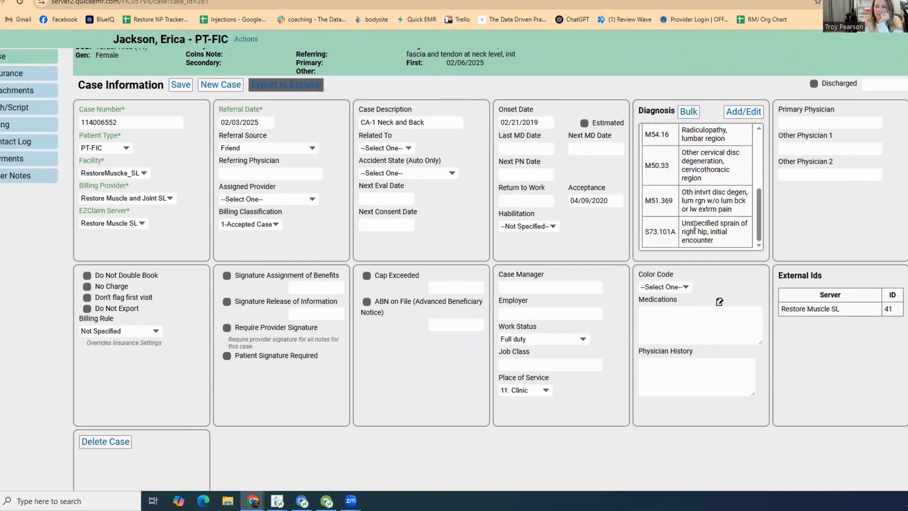
scroll(702, 228, "up", 5)
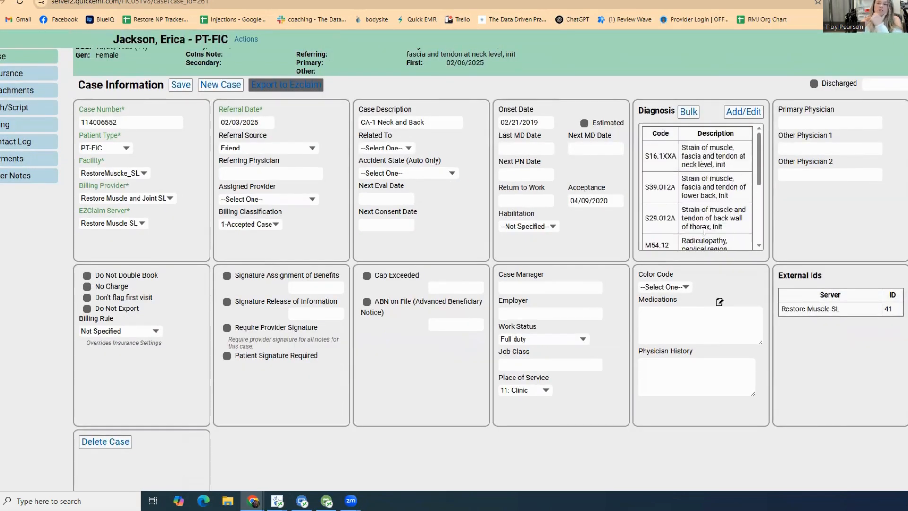
scroll(403, 291, "up", 2)
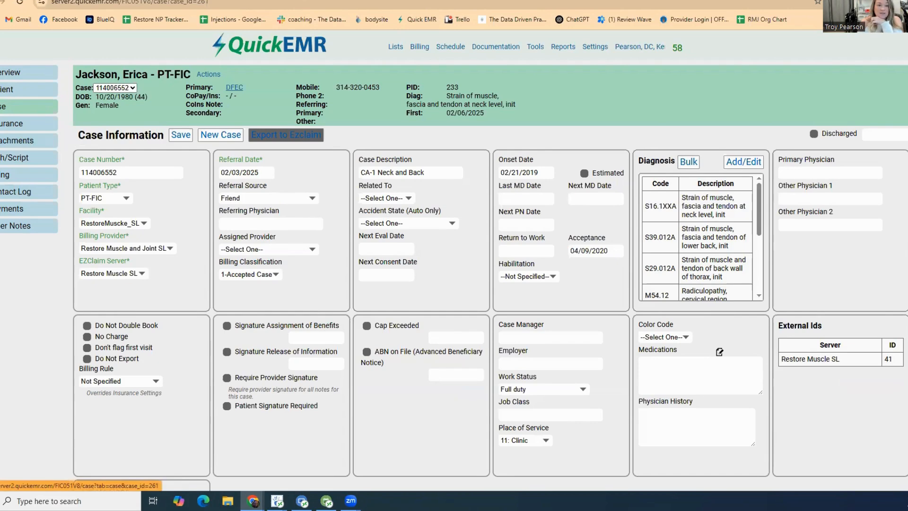
Start a new note for the patient with the FNP-C from the 03/20/2025 injection note as provider and the DO as cosign provider
left_click(2, 79)
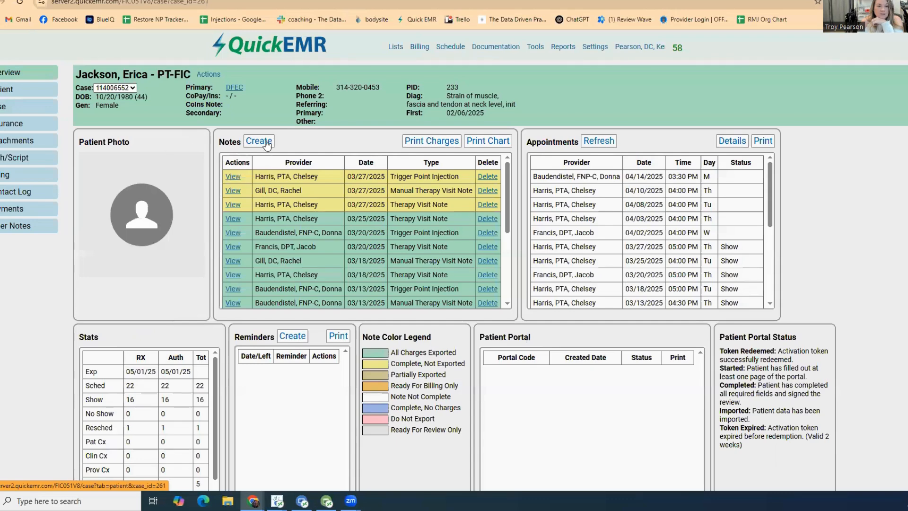
left_click(266, 142)
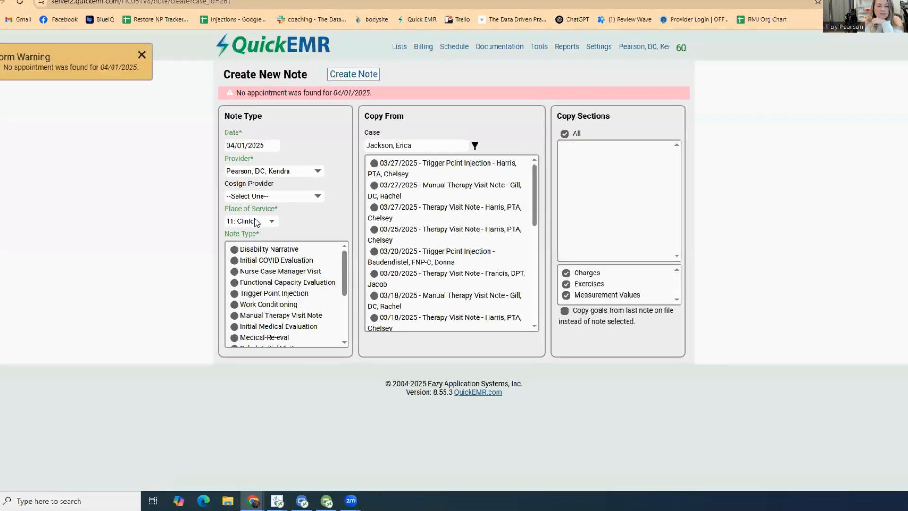
left_click(306, 173)
left_click(283, 201)
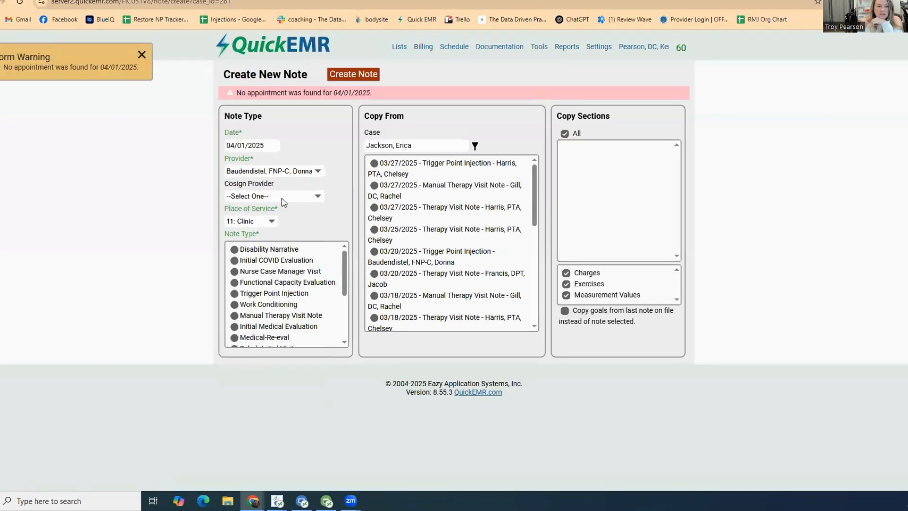
left_click(283, 198)
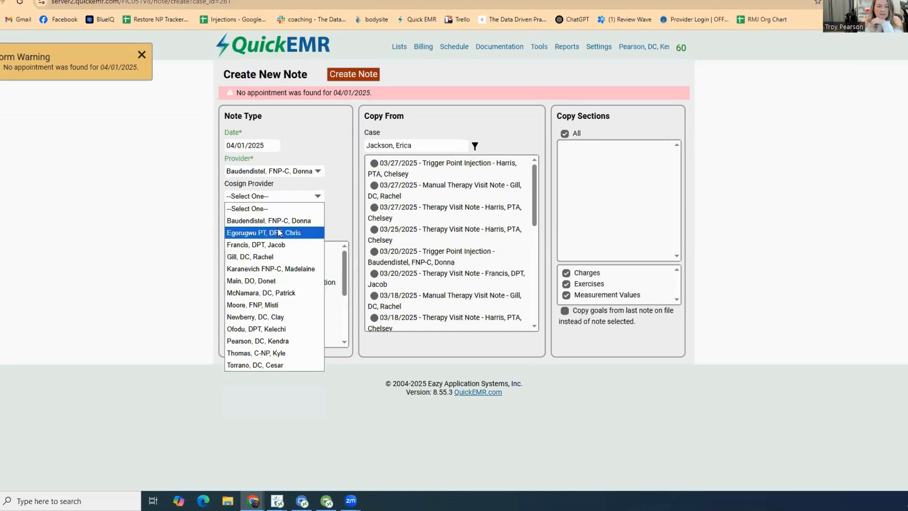
left_click(267, 282)
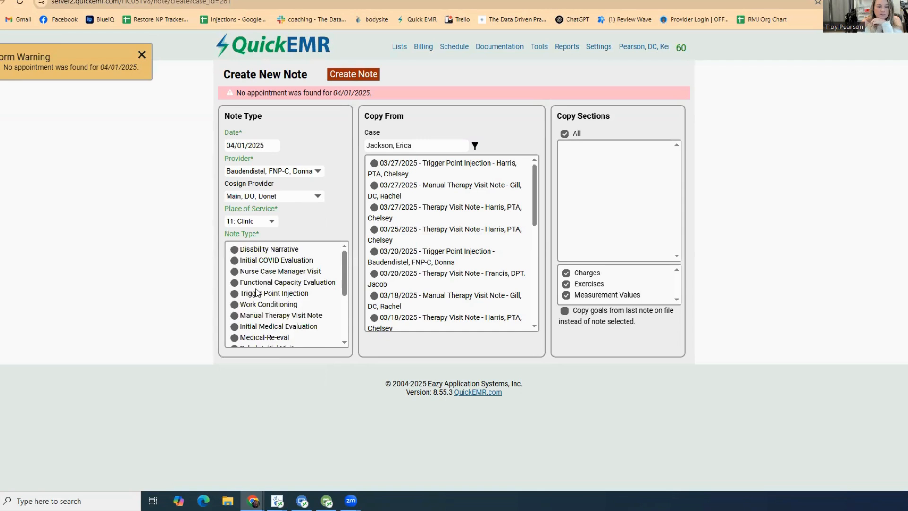
Set the note type to Diagnosis Expansion Evaluation and create the note dated 04/01/2025
scroll(247, 304, "down", 2)
scroll(247, 304, "up", 2)
scroll(247, 306, "down", 4)
left_click(234, 295)
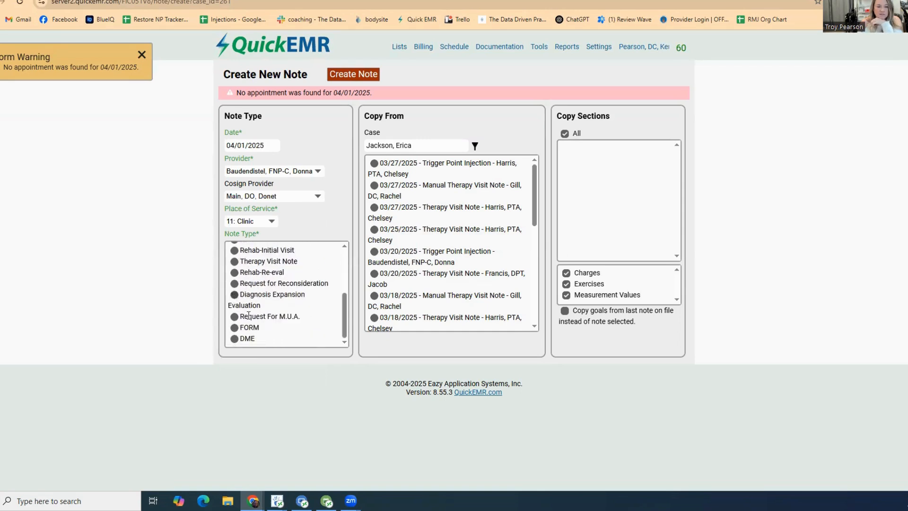
left_click(340, 76)
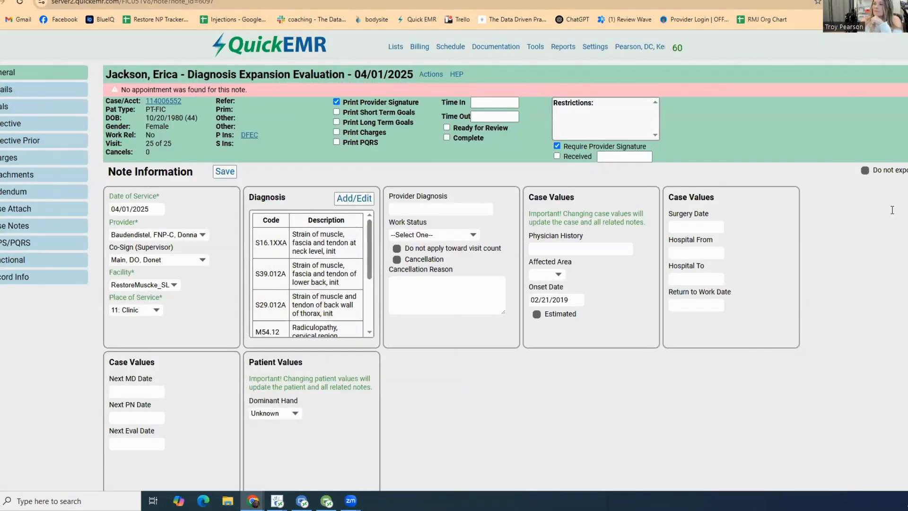
Return to the AI assistant and open the same patient's 3/12/2025 1:36 PM session from the full injury narrative history
key("alt+Left")
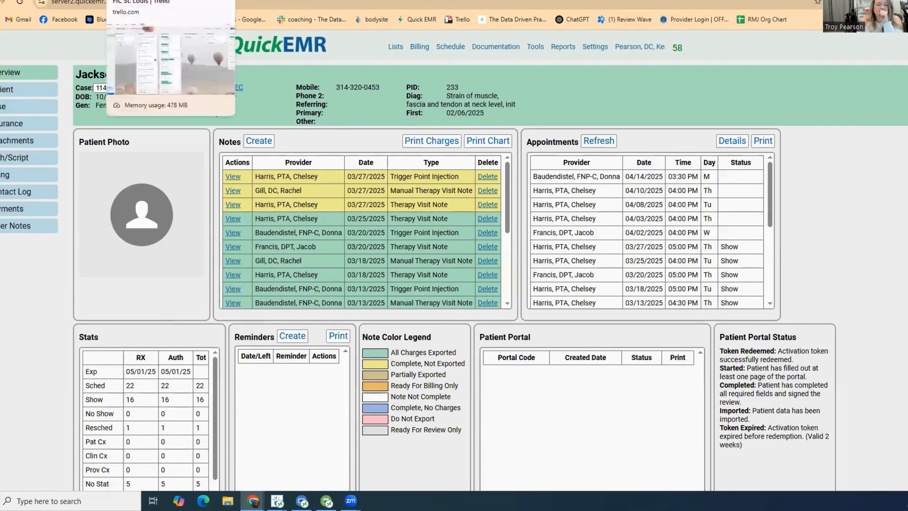
key("ctrl+Tab")
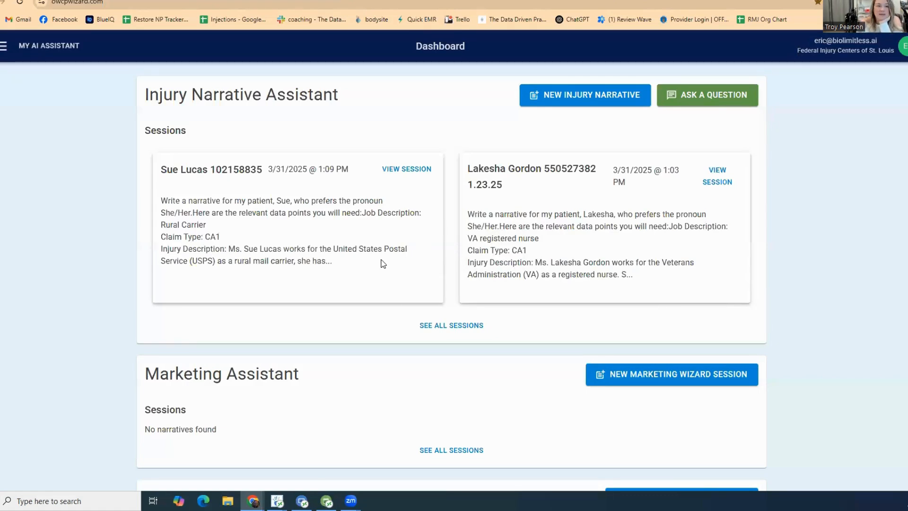
left_click(448, 327)
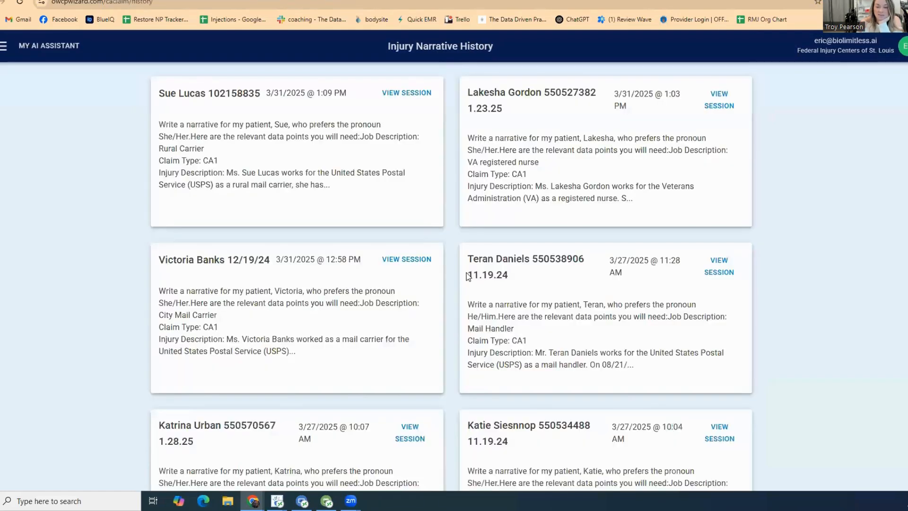
scroll(466, 272, "down", 3)
scroll(462, 275, "down", 5)
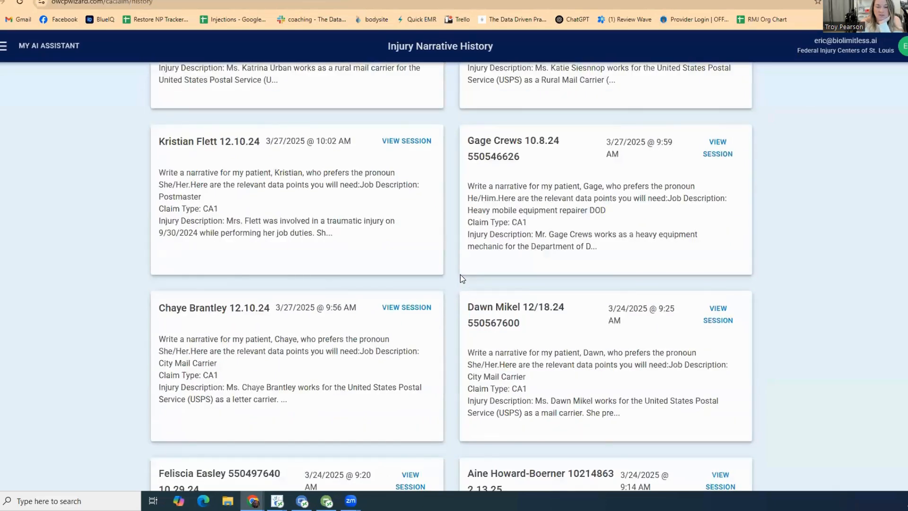
scroll(461, 276, "down", 4)
scroll(461, 274, "down", 4)
scroll(322, 271, "down", 3)
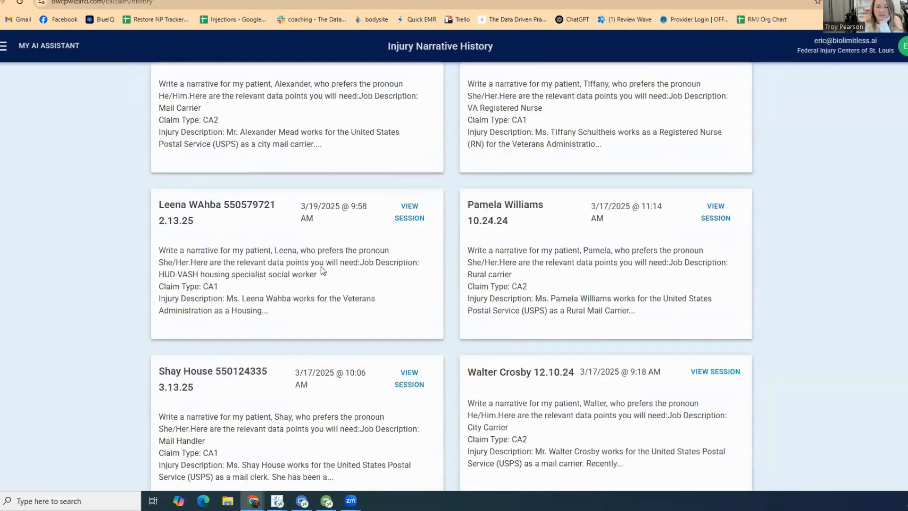
scroll(440, 306, "down", 10)
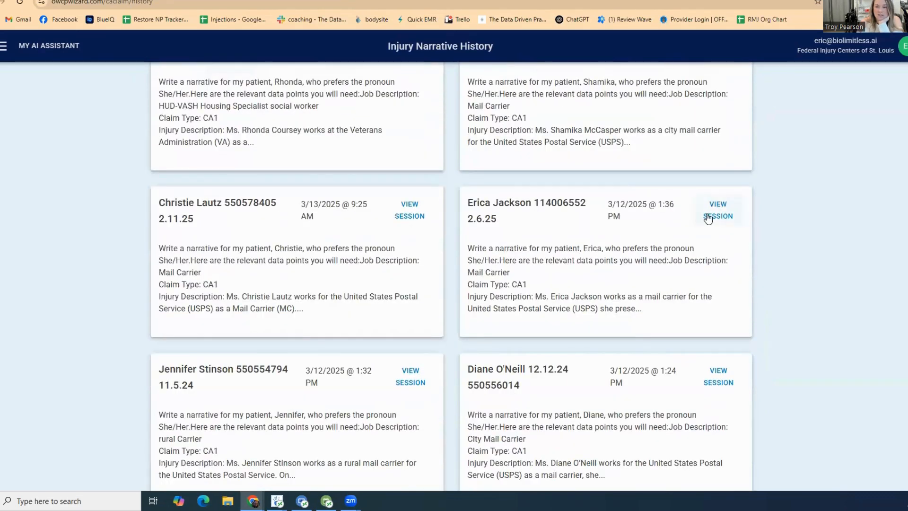
left_click(710, 216)
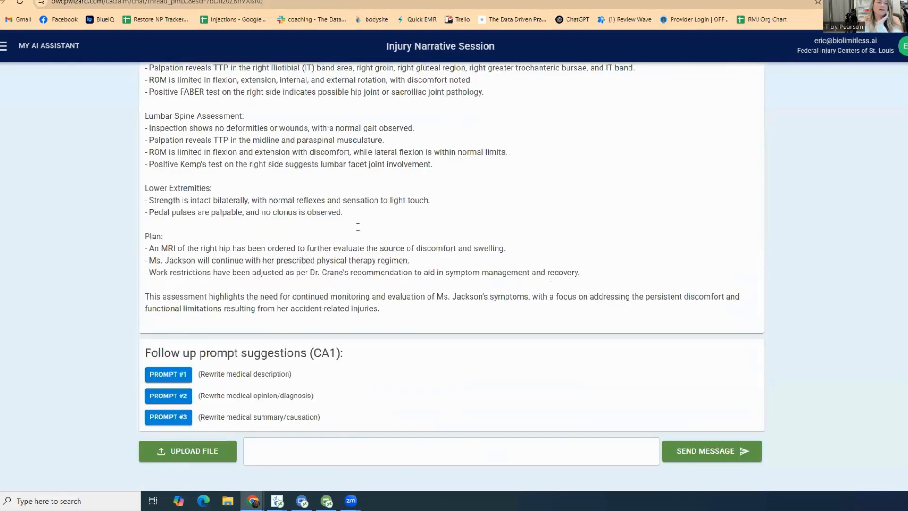
Look back through the session's earlier medical summary and causation narratives for each diagnosis
scroll(358, 234, "up", 8)
scroll(359, 234, "up", 20)
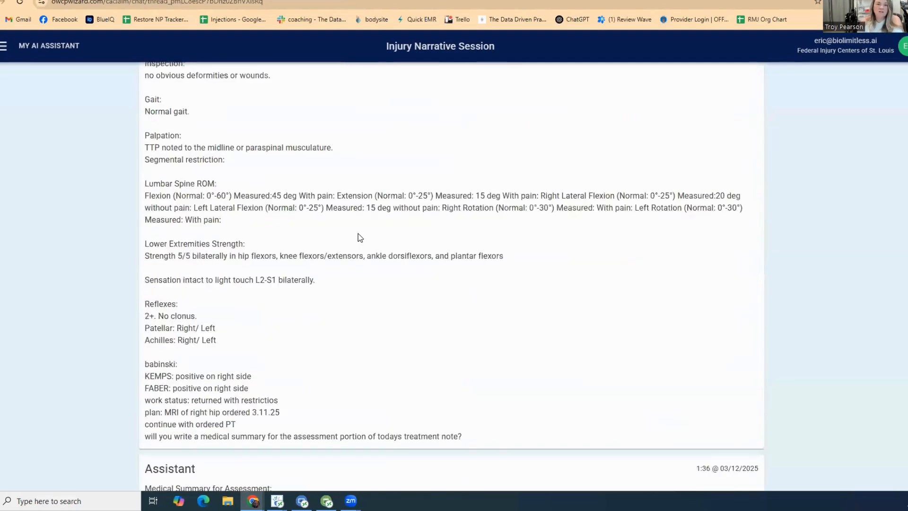
scroll(359, 234, "up", 6)
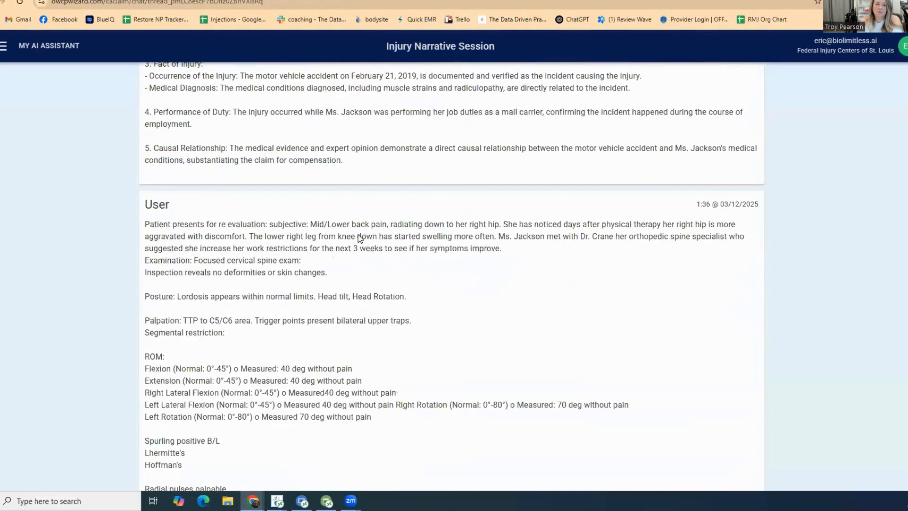
scroll(358, 233, "up", 14)
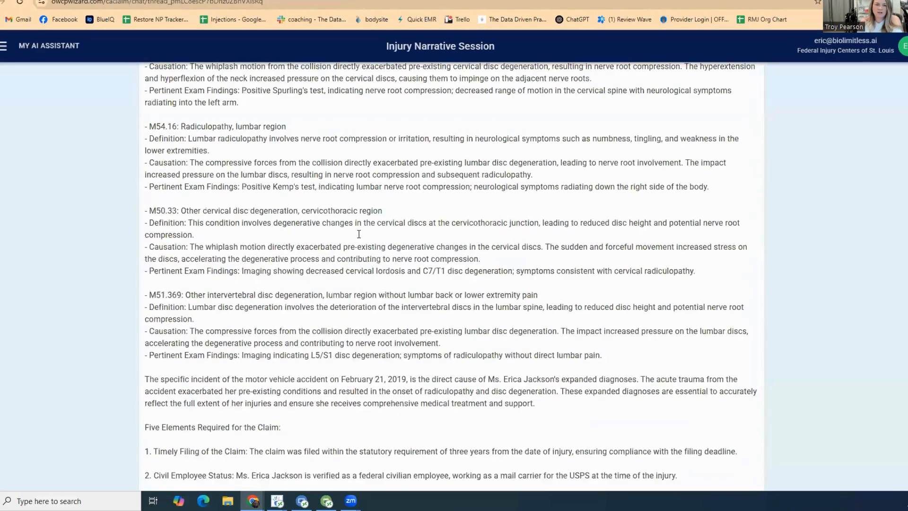
scroll(358, 233, "up", 10)
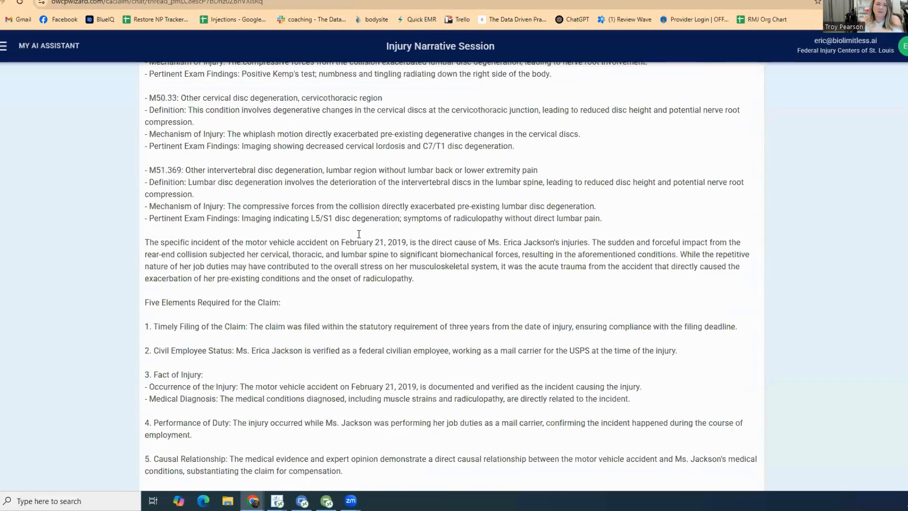
scroll(358, 234, "up", 12)
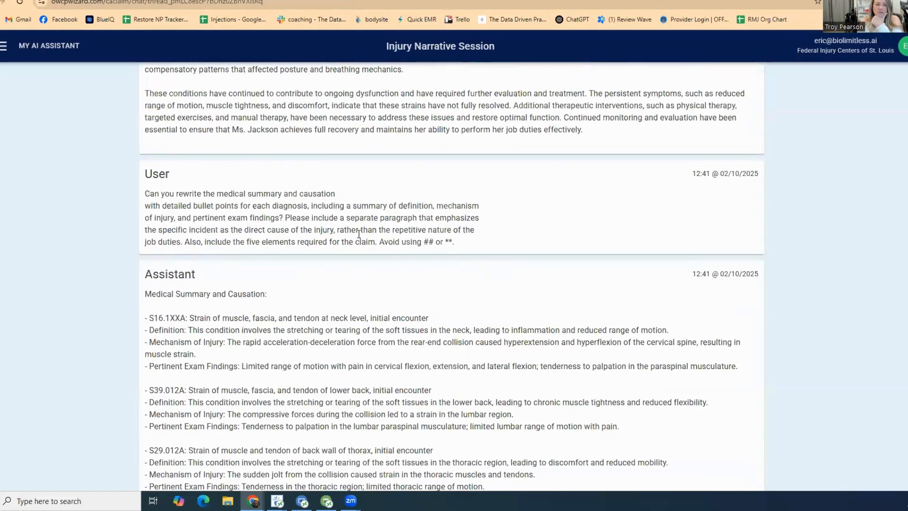
Read the 03/12/2025 re-evaluation exam findings and the assistant's medical summary for the assessment, down to the follow-up prompts
scroll(358, 234, "down", 9)
scroll(359, 234, "down", 3)
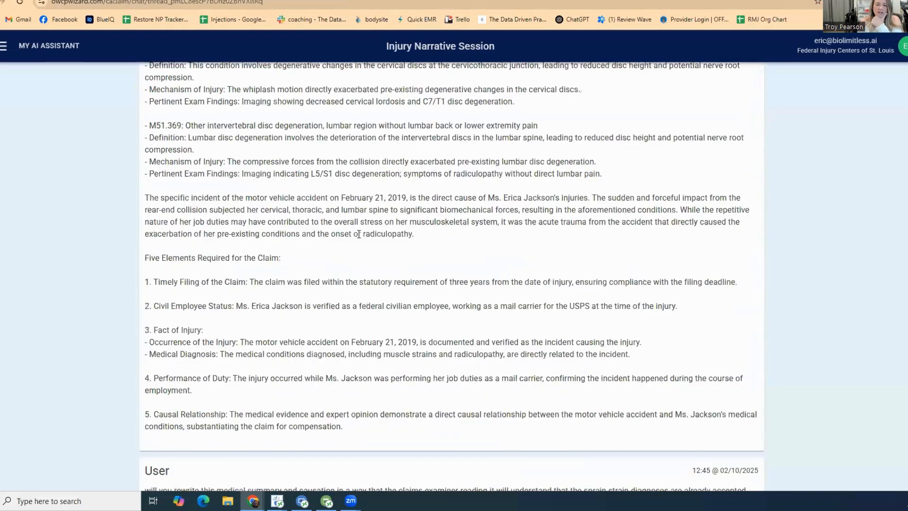
scroll(358, 233, "down", 7)
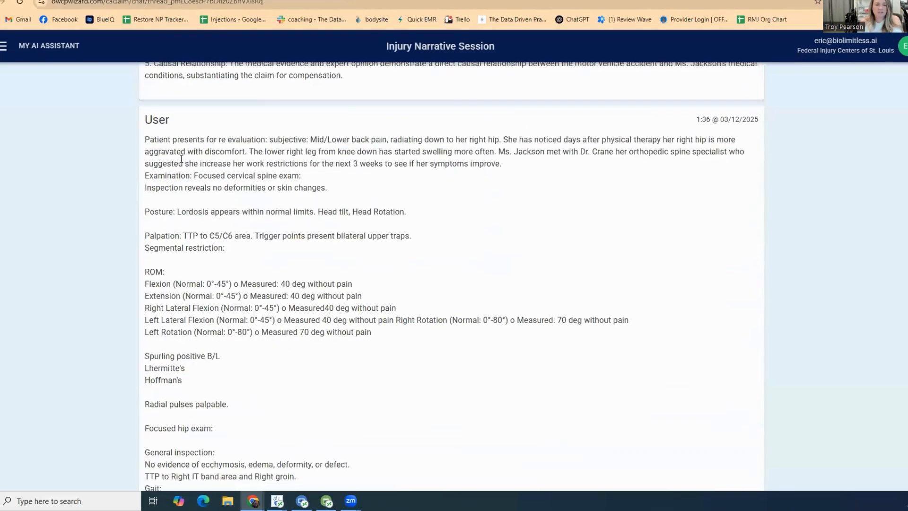
scroll(257, 205, "down", 7)
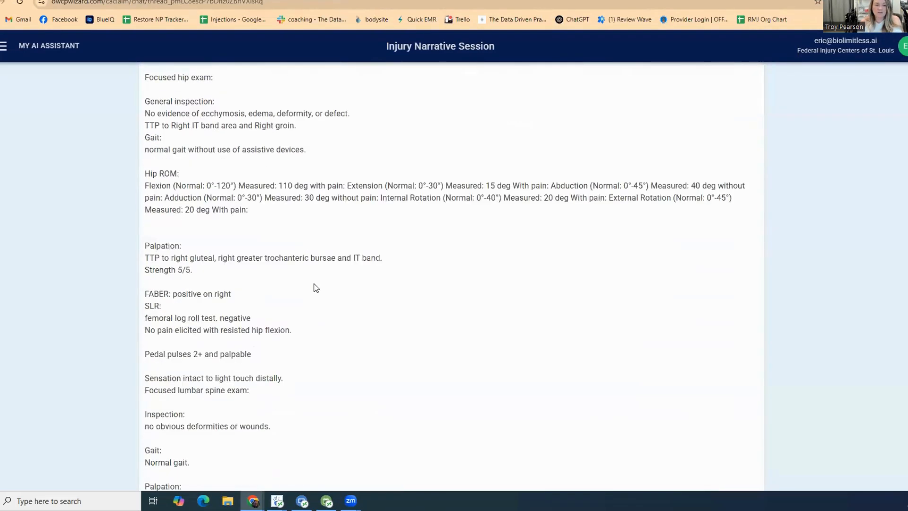
scroll(316, 288, "down", 12)
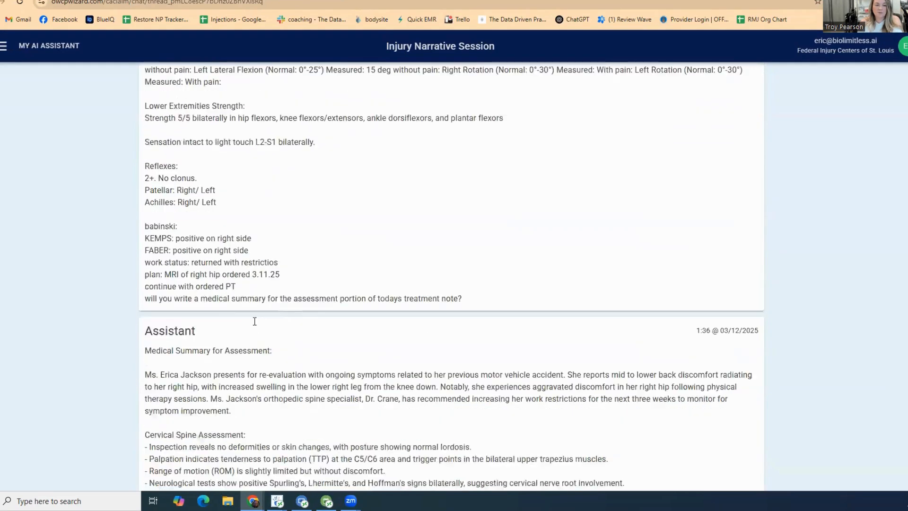
scroll(255, 321, "down", 6)
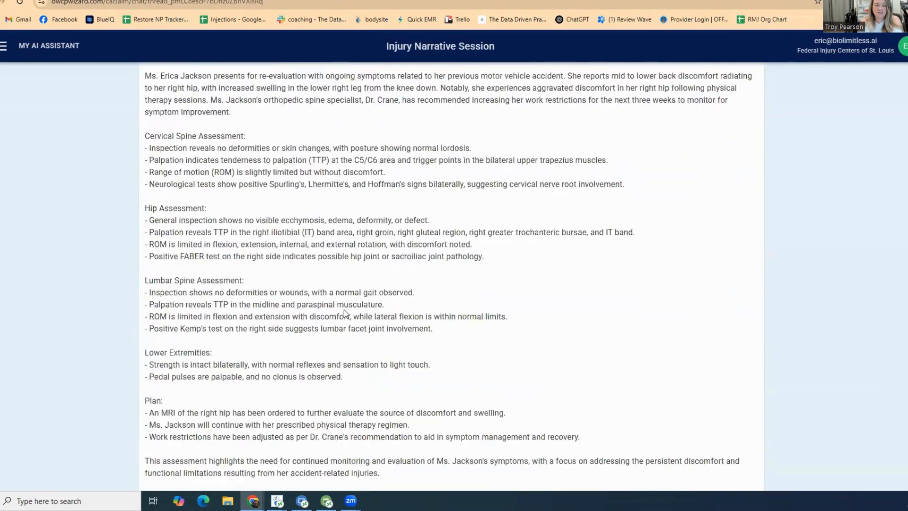
scroll(345, 310, "down", 4)
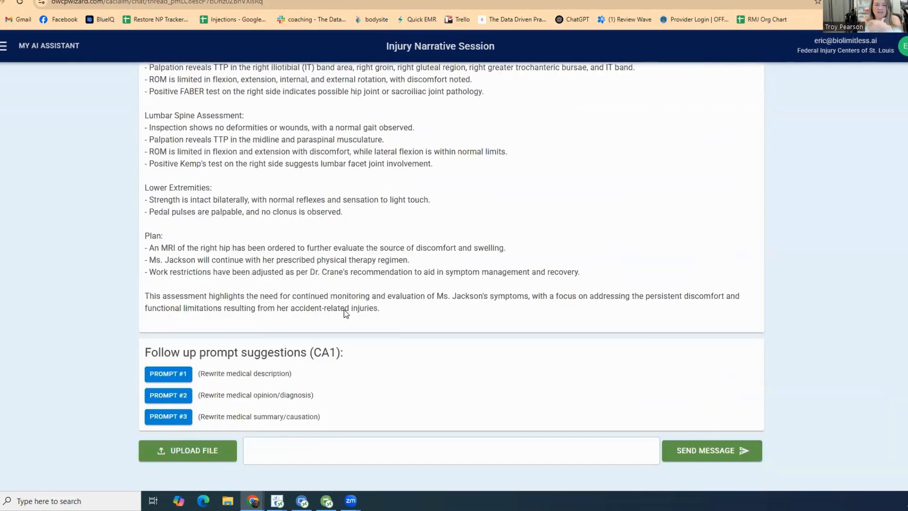
Begin a new message to the assistant with "I am needing to write a diagnosis expansion for this patient."
left_click(272, 451)
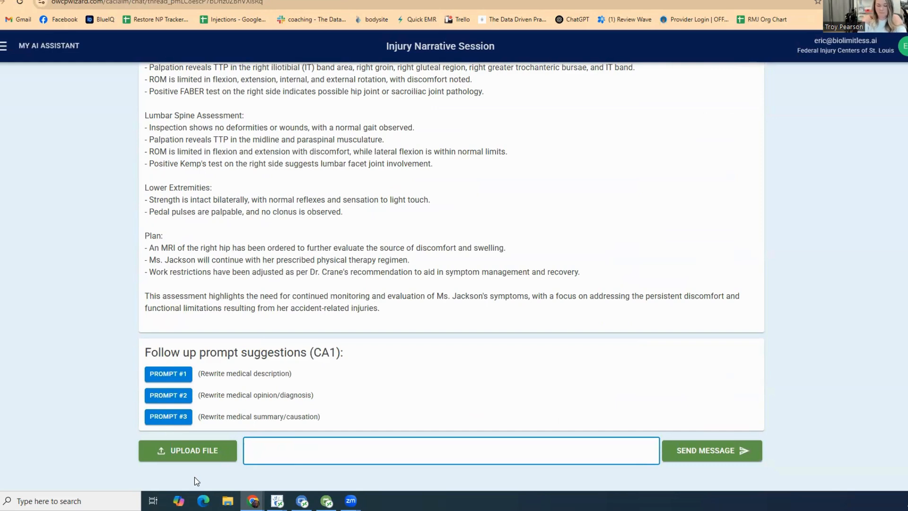
type("I am need")
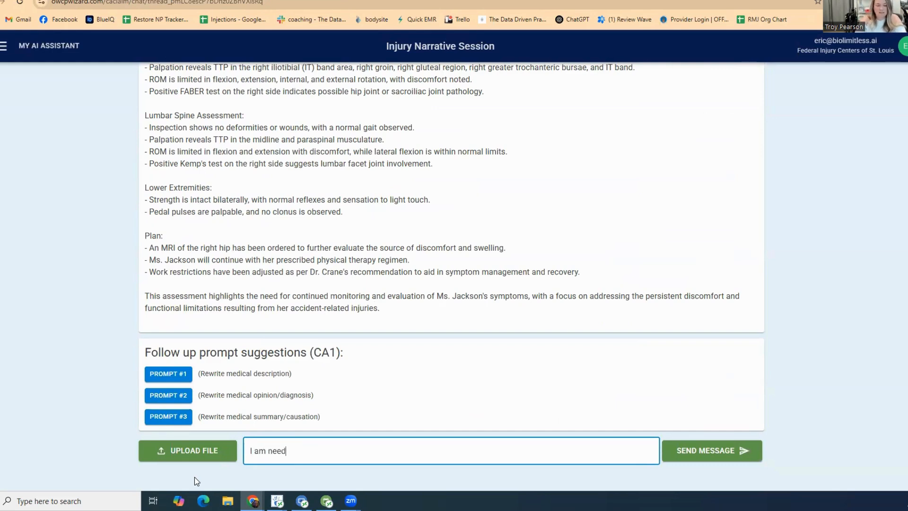
type("ing to write a d")
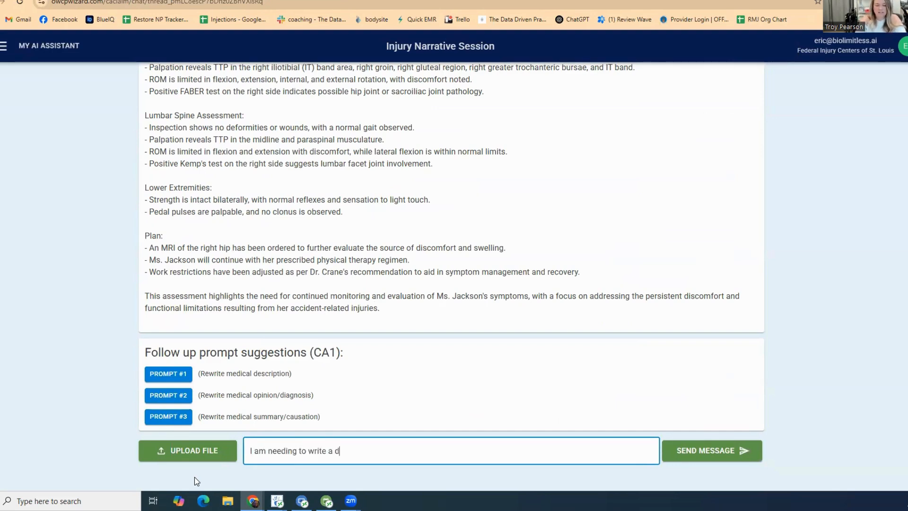
type("iagnosis expansion fo")
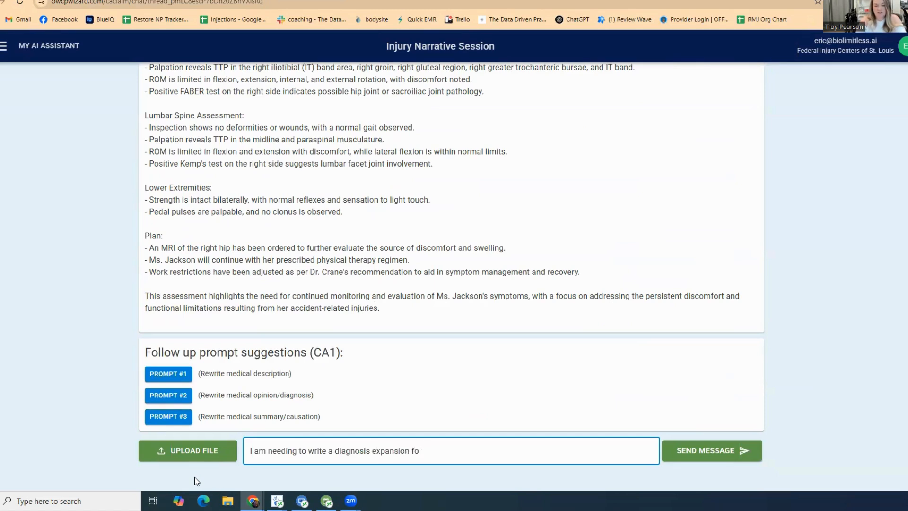
type("r this patient.")
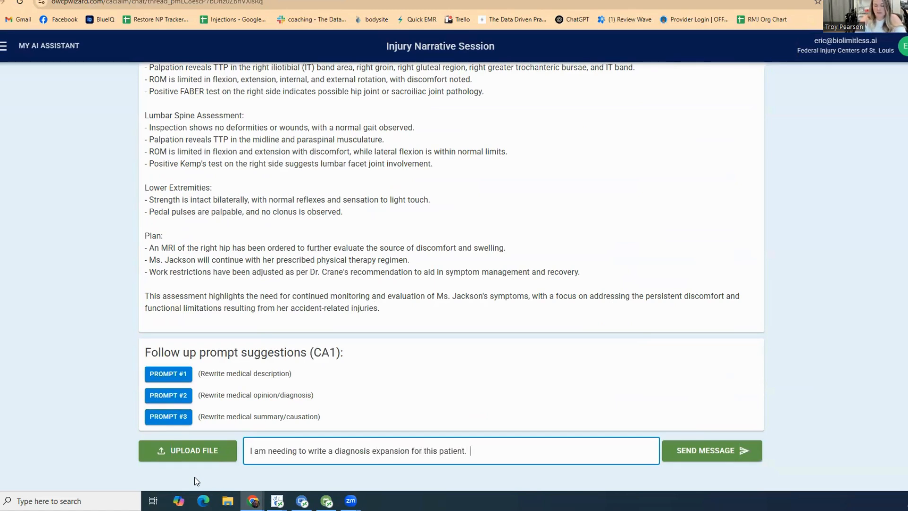
Continue the message with "The new imaging is an MRI 3.21.25"
type("  TH")
key("BackSpace")
key("BackSpace")
key("BackSpace")
type("This")
key("BackSpace")
key("BackSpace")
key("BackSpace")
type("hye")
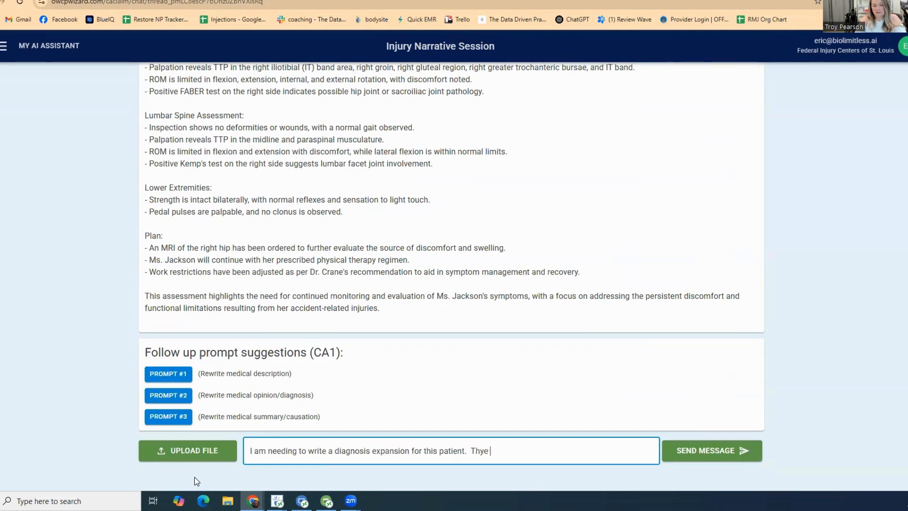
key("BackSpace")
key("BackSpace")
type("e new i")
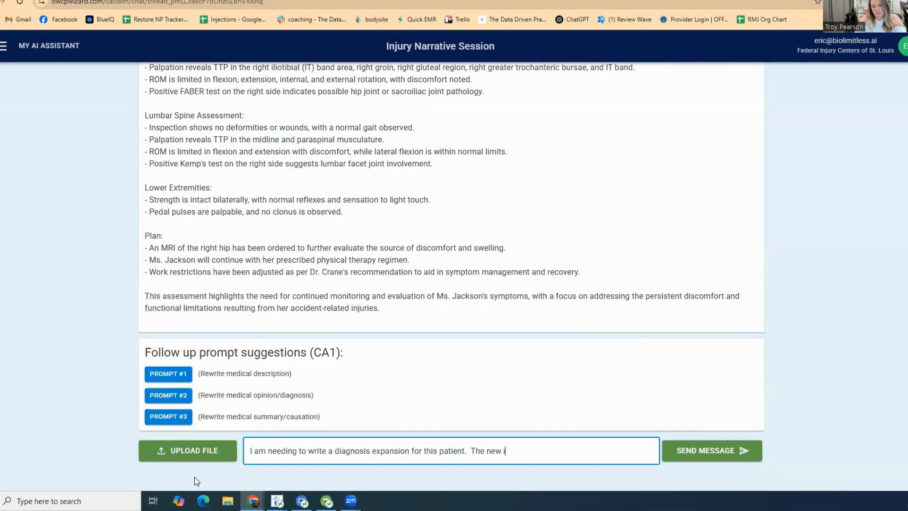
type("maging is a")
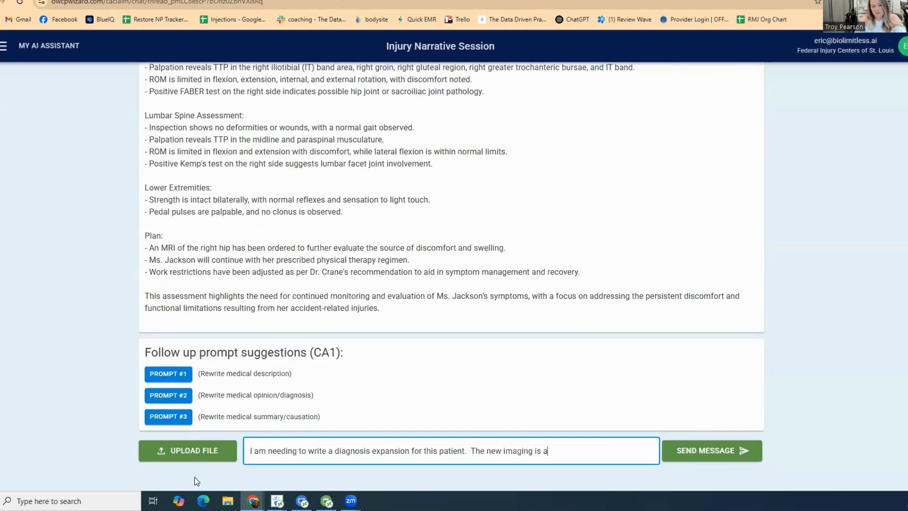
type("n MRI")
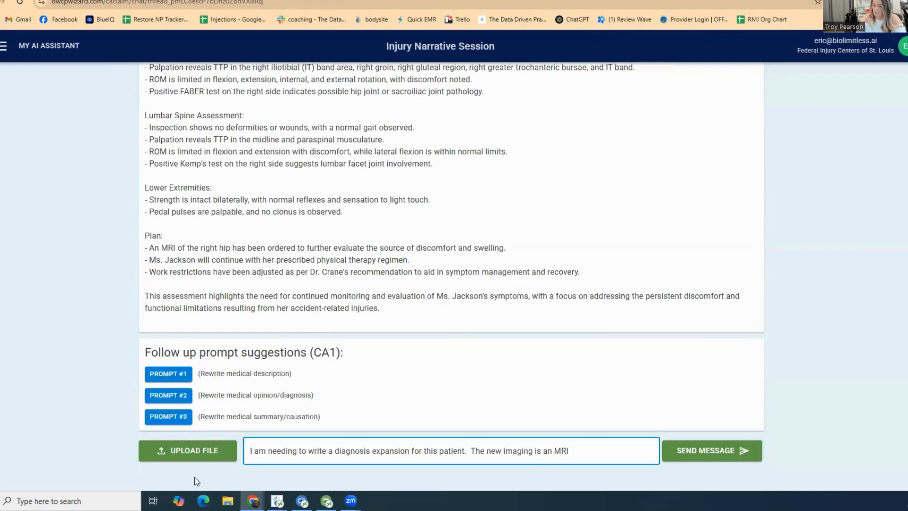
type(" 3.21.25")
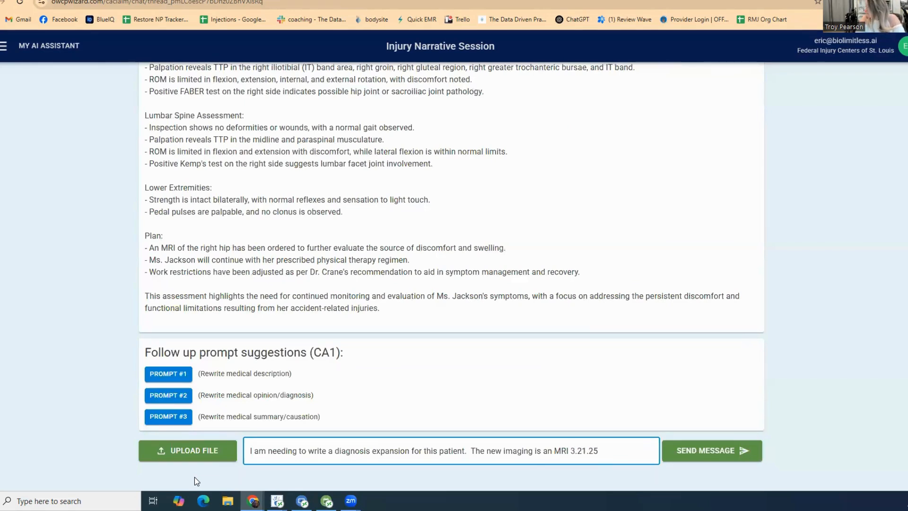
Complete the imaging sentence with the finding "showed tear of labrum at 12:00."
type(" sho")
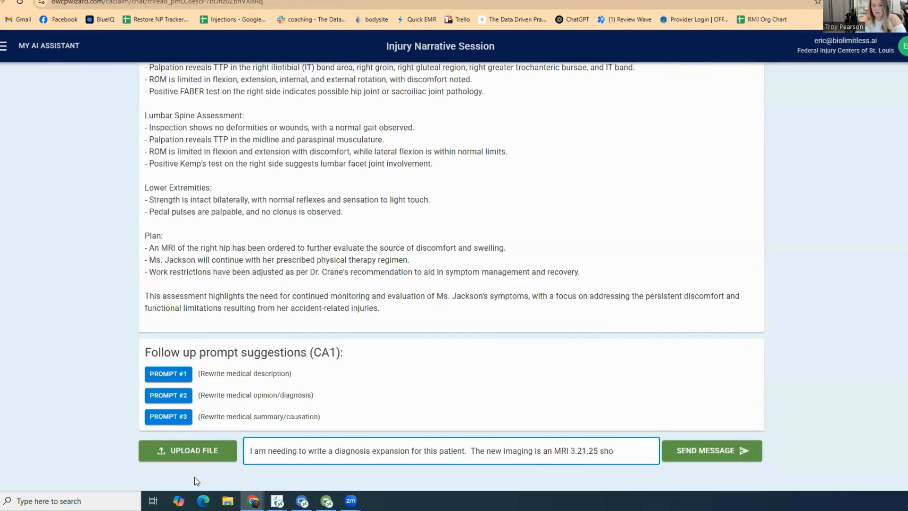
type("ewed")
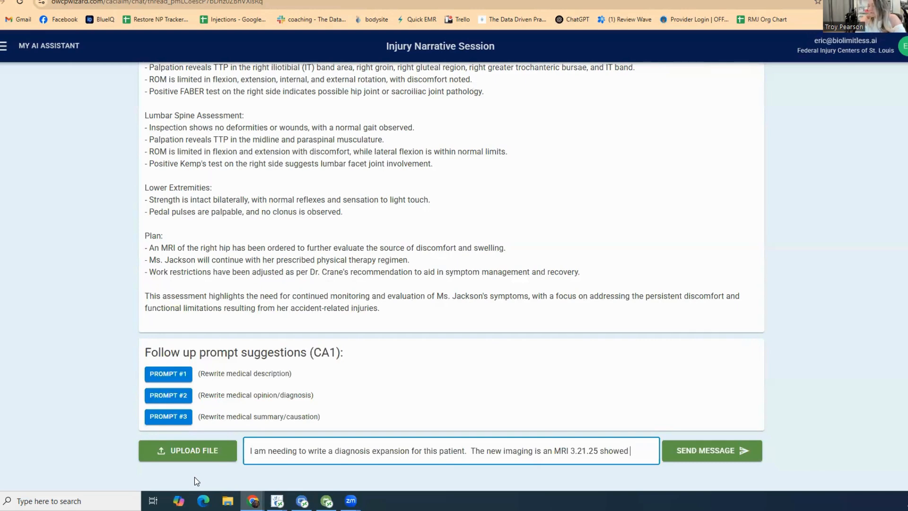
type(" tear of labur")
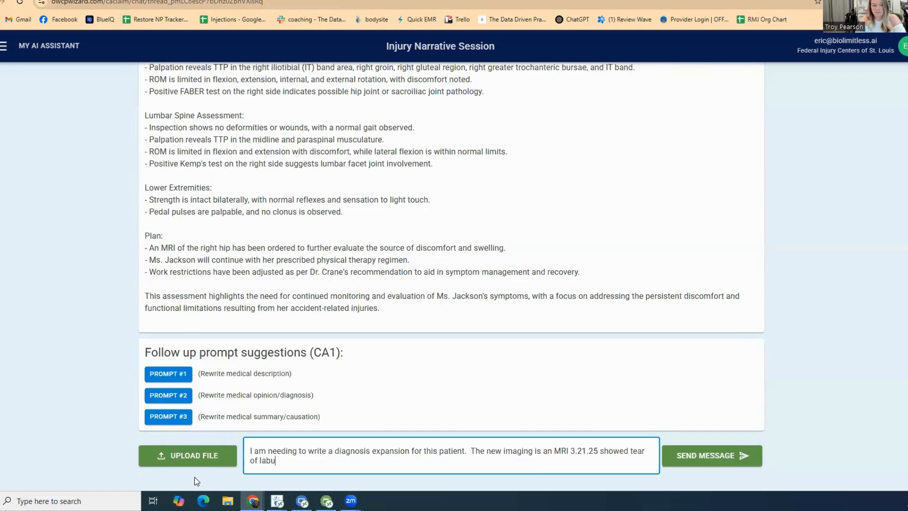
key("BackSpace")
key("BackSpace")
type("rum a")
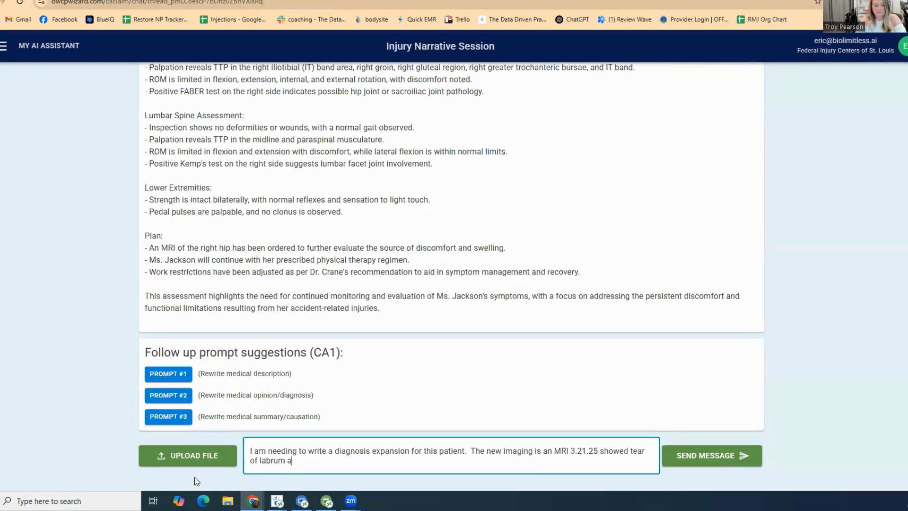
type("t 12:00.  Will you writ eme")
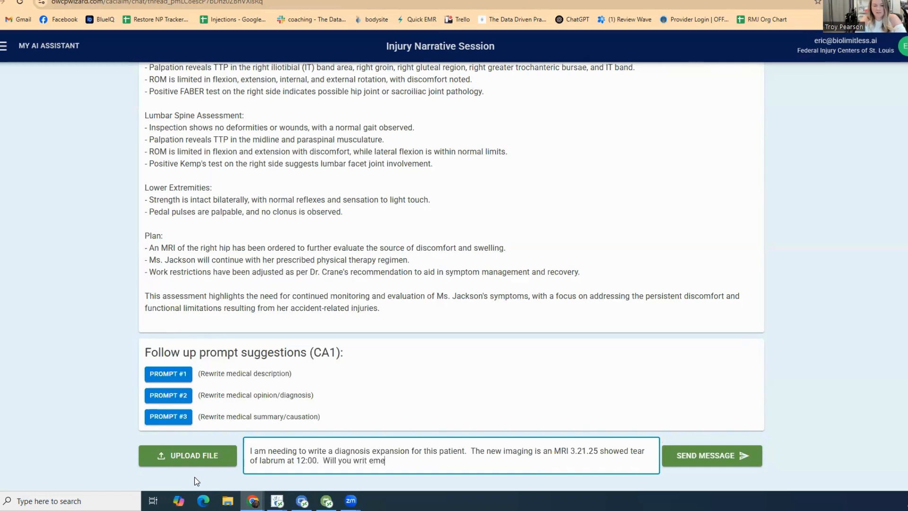
Word the request in the message as "Will you write me a diagnosis expansion to add"
key("BackSpace")
key("BackSpace")
key("BackSpace")
type("e me a diagnosis ")
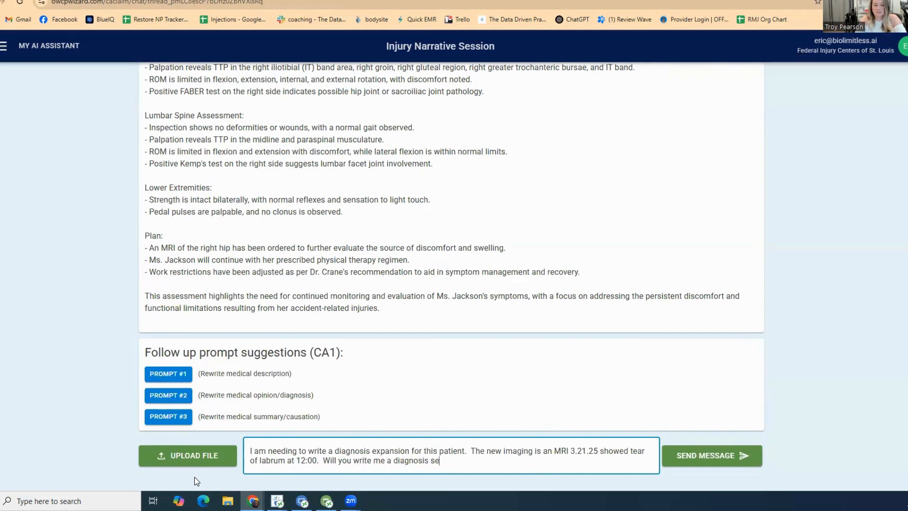
type("expansion to add")
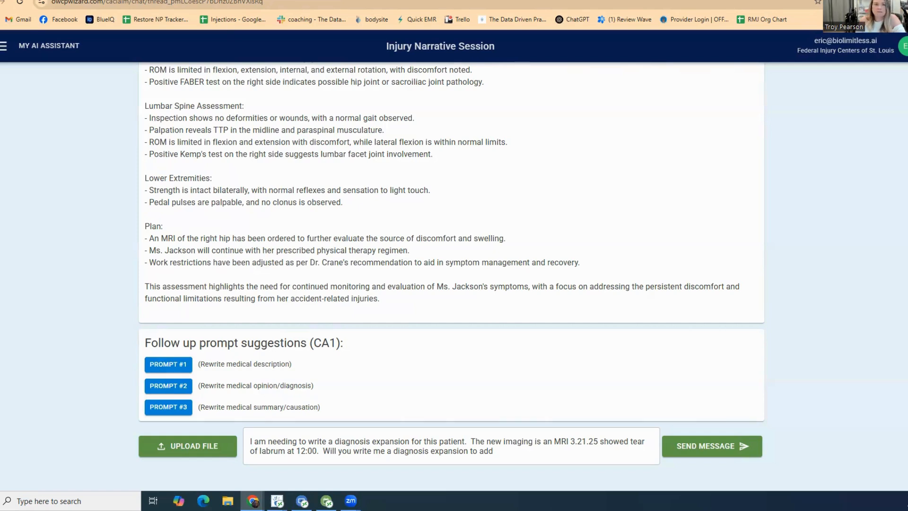
Consult the patient's attachments in QuickEMR, and add the diagnosis code S73.191A to the request in the AI assistant
key("ctrl+Tab")
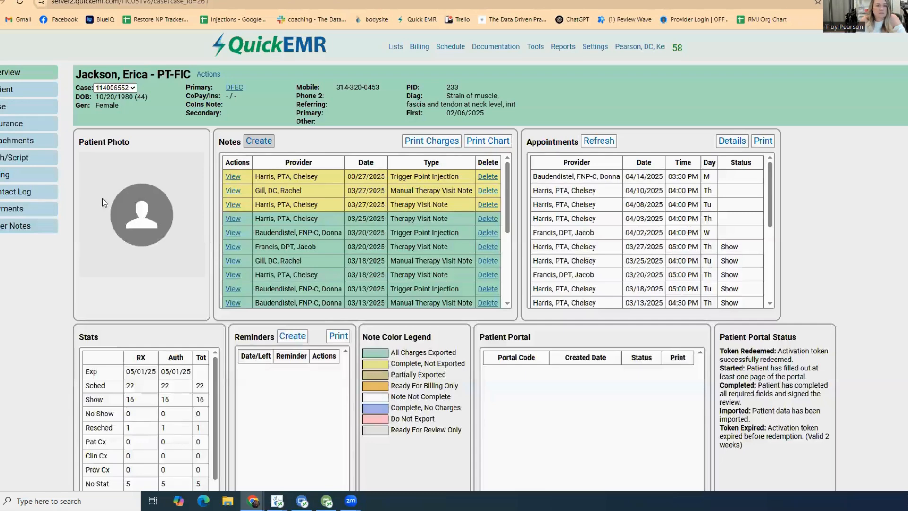
left_click(26, 141)
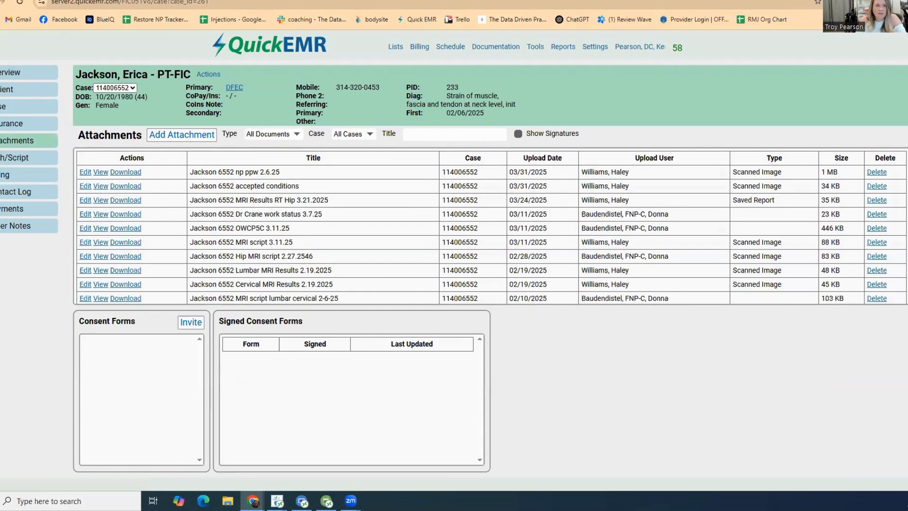
key("ctrl+Tab")
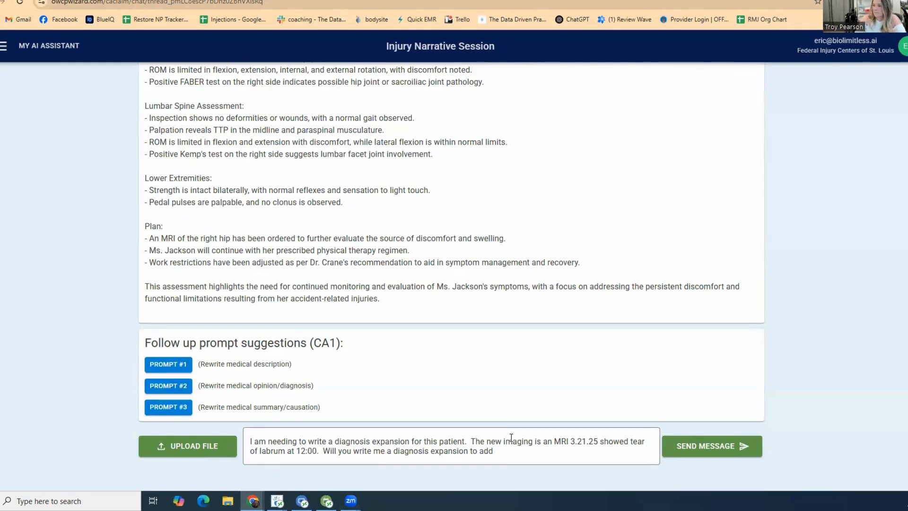
left_click(506, 453)
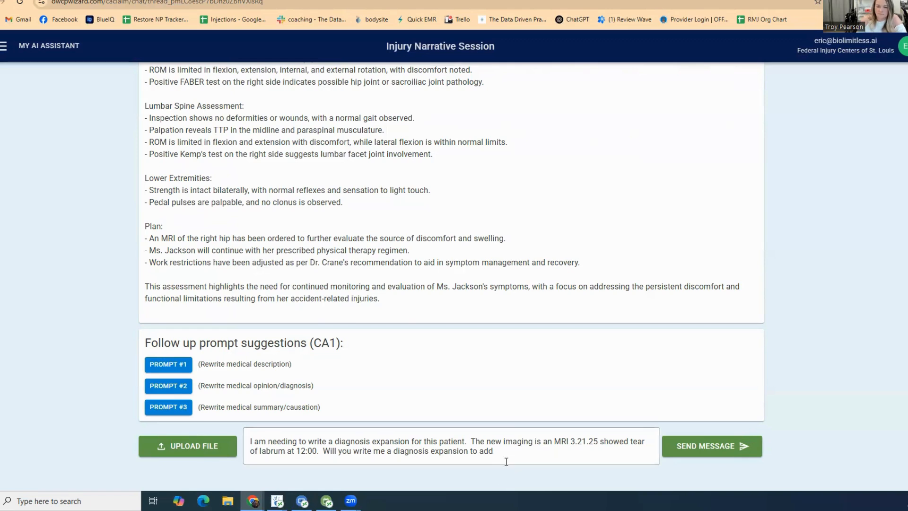
type("S73")
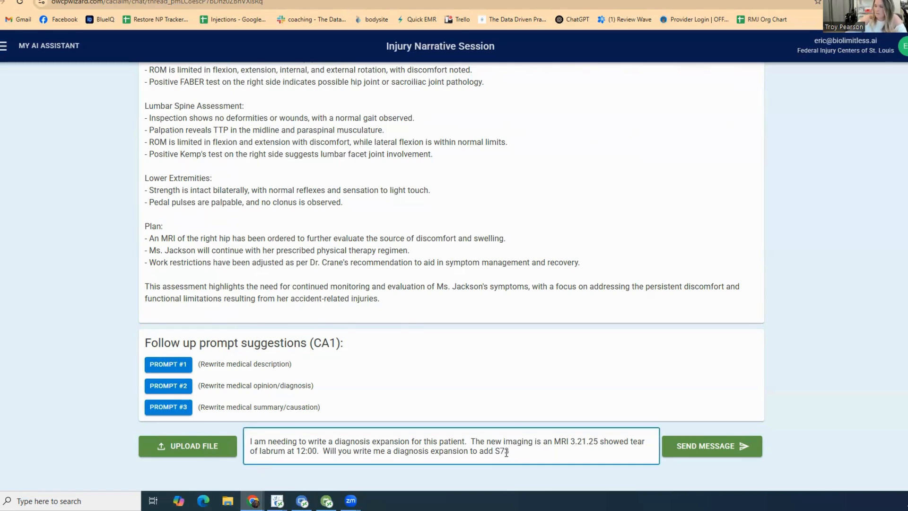
type(".191")
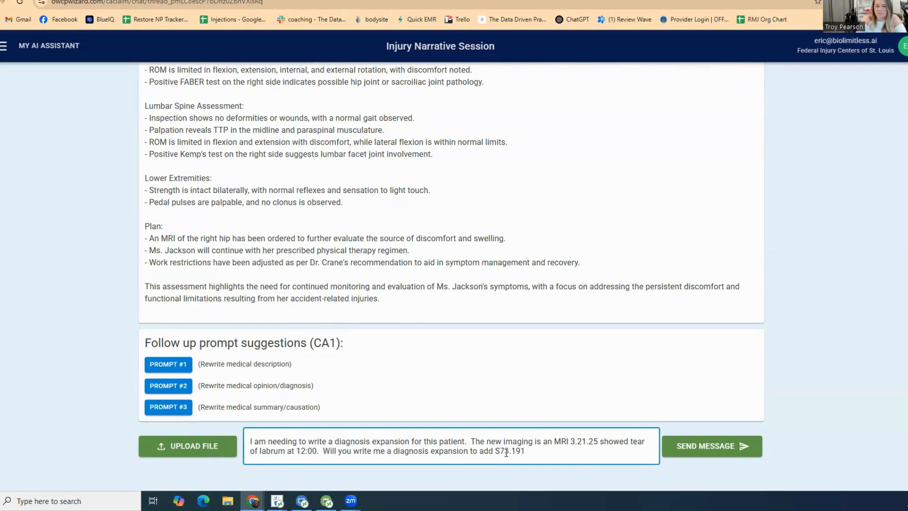
type("A")
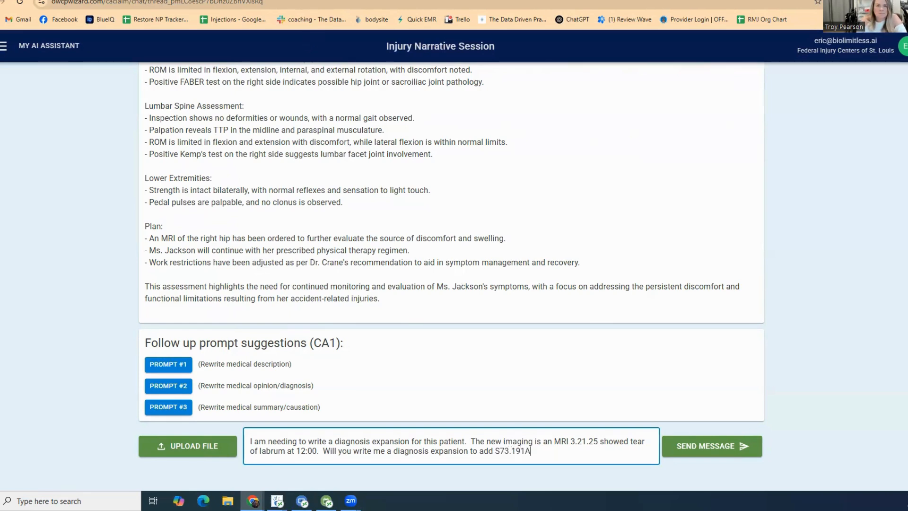
Switch to QuickEMR and check the full diagnosis list in the patient's case information
key("ctrl+Tab")
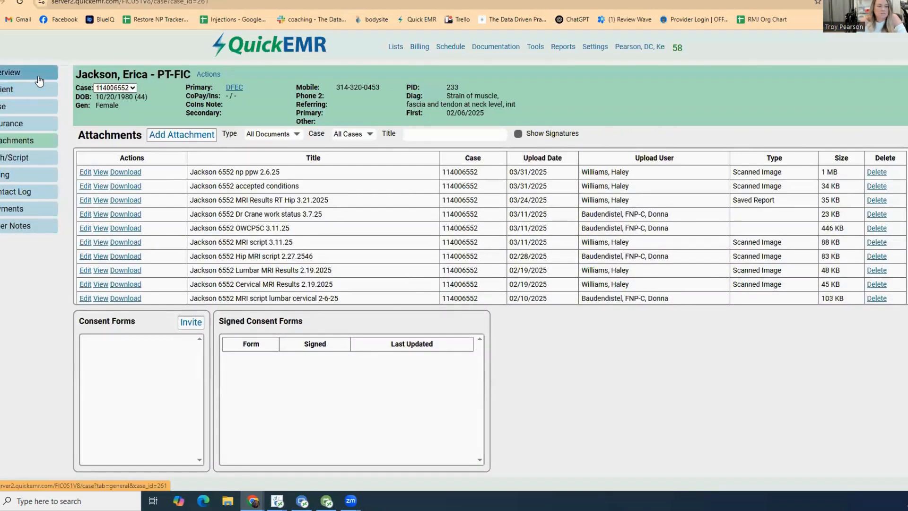
left_click(48, 93)
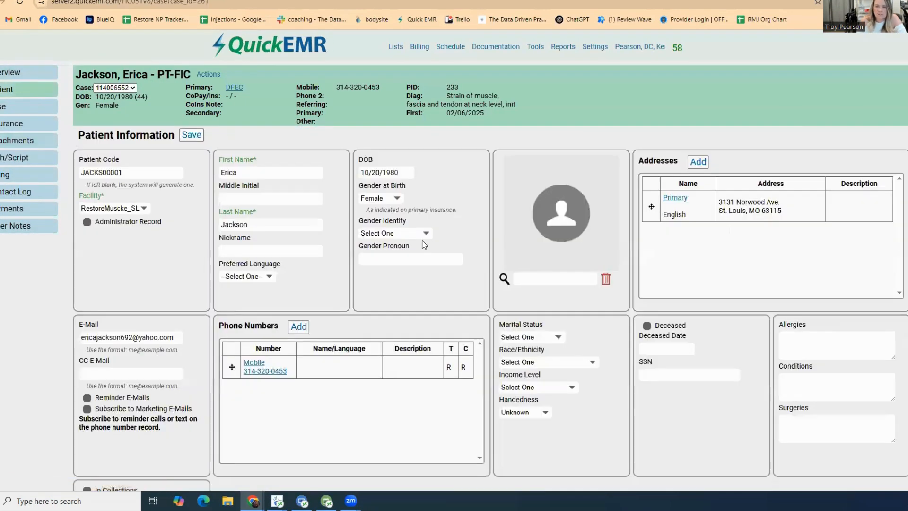
left_click(29, 106)
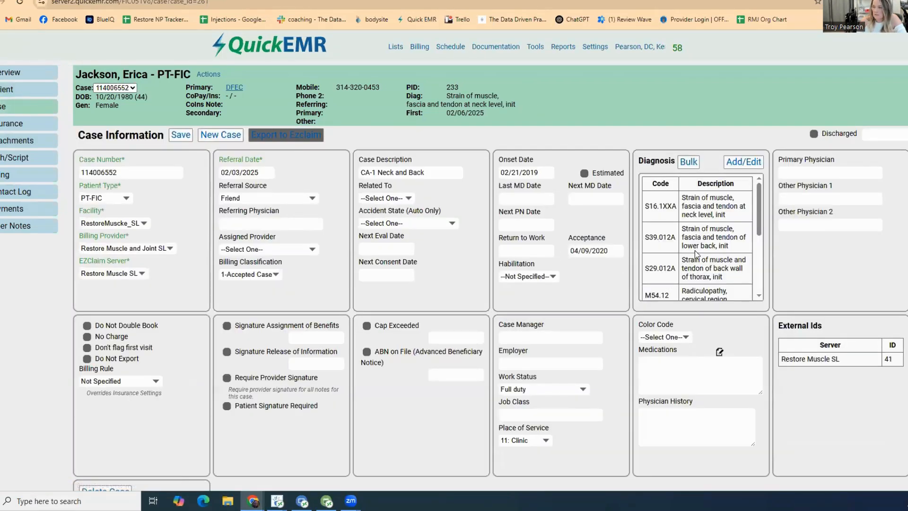
scroll(696, 254, "down", 5)
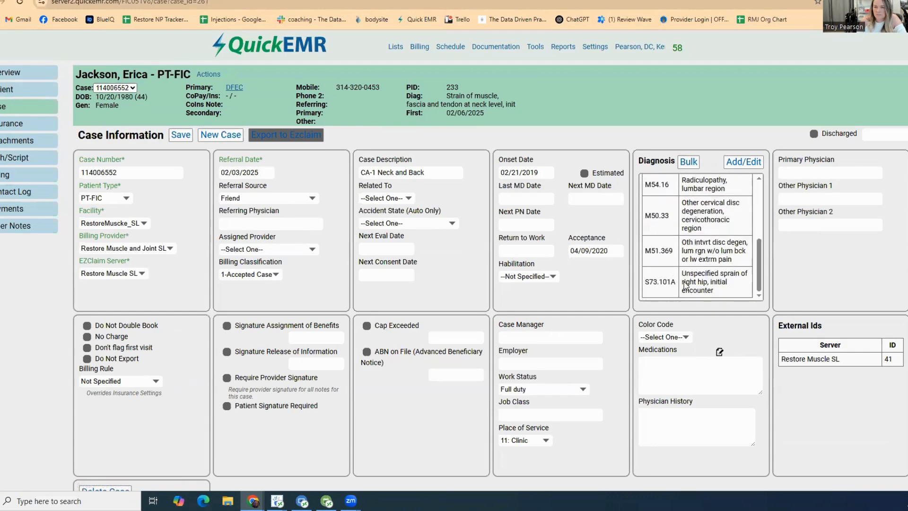
scroll(678, 279, "up", 5)
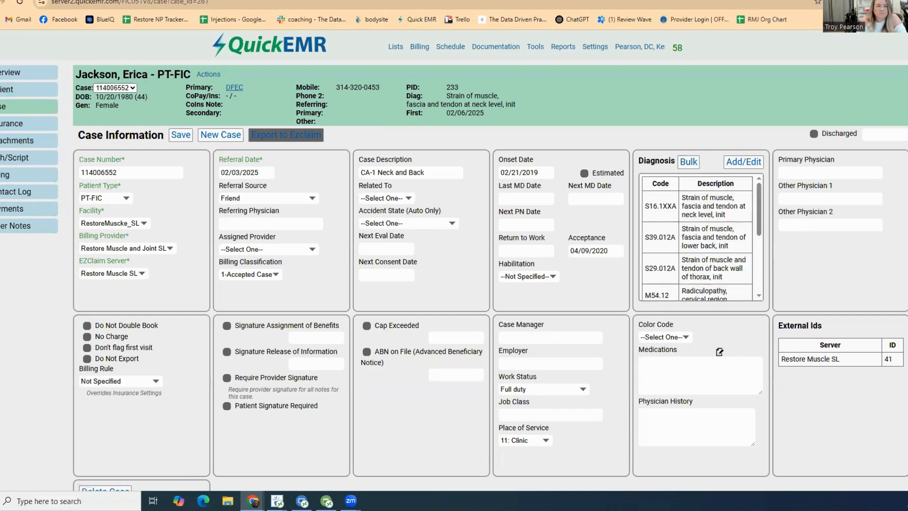
Return to the AI assistant, end the request with a question mark and send the message
left_click(445, 0)
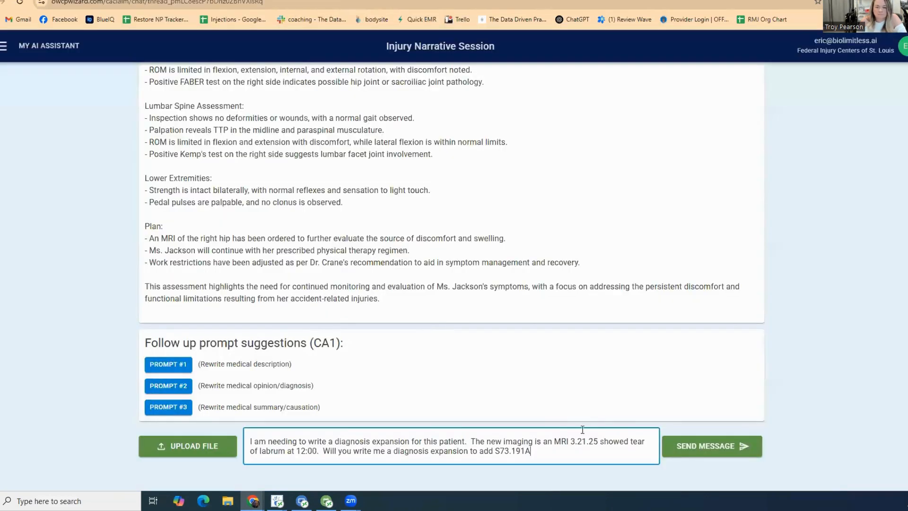
type("?")
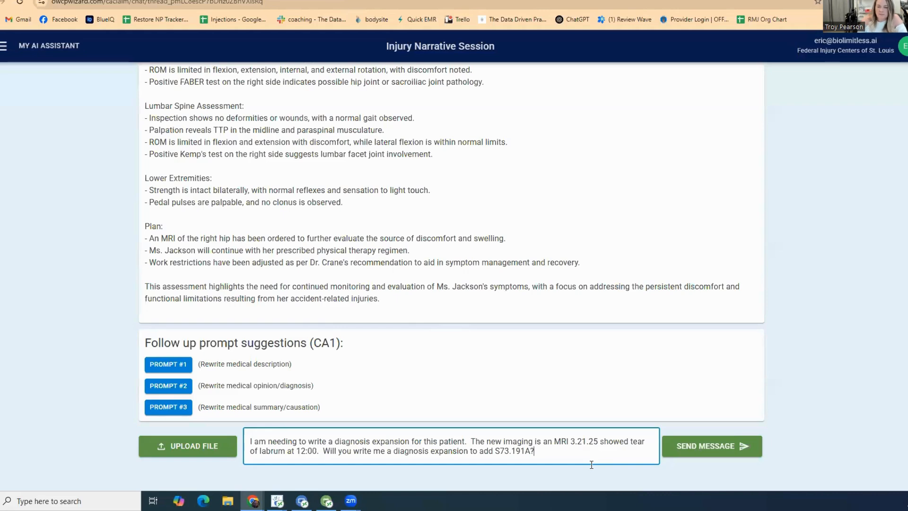
left_click(700, 446)
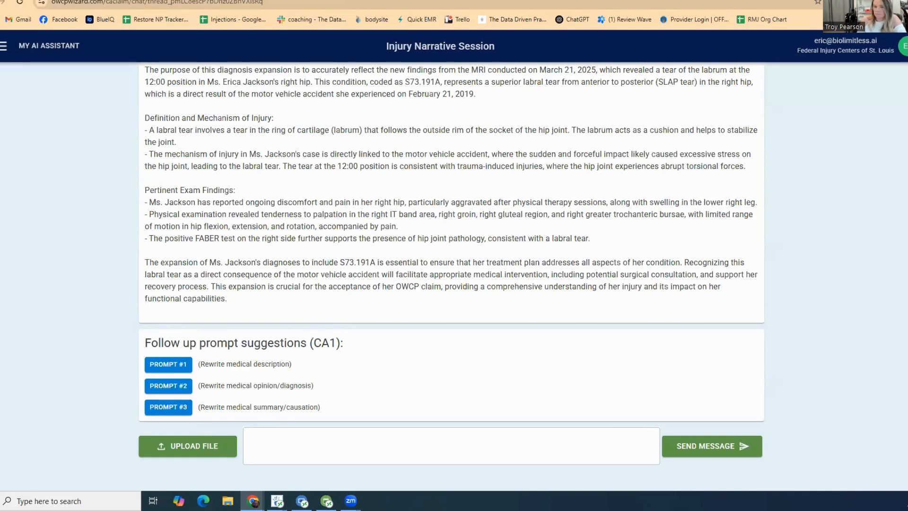
Copy the opening purpose paragraph of the assistant's diagnosis expansion for S73.191A
scroll(430, 363, "up", 3)
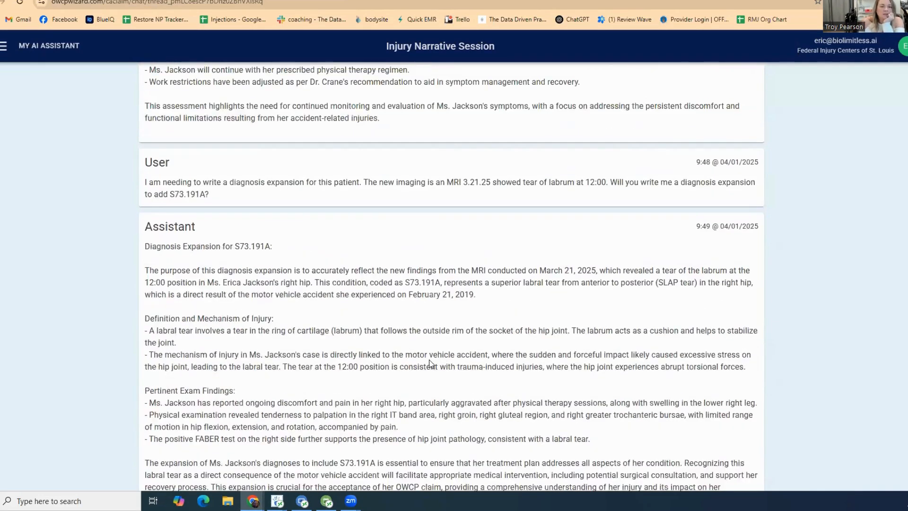
scroll(407, 364, "down", 2)
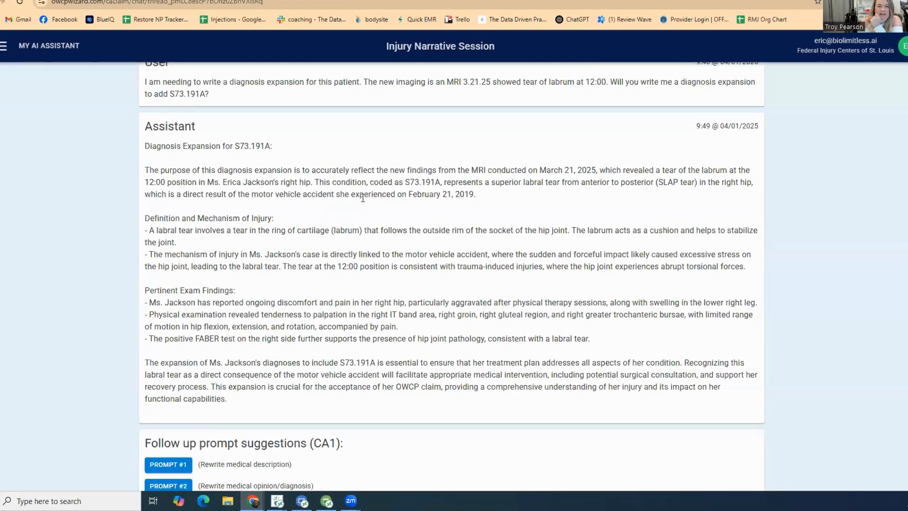
left_click_drag(483, 201, 144, 171)
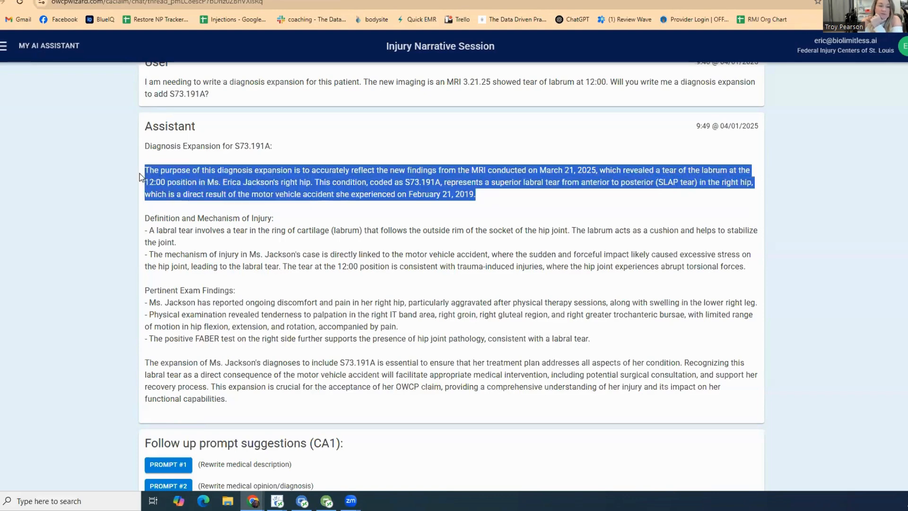
right_click(172, 188)
left_click(214, 198)
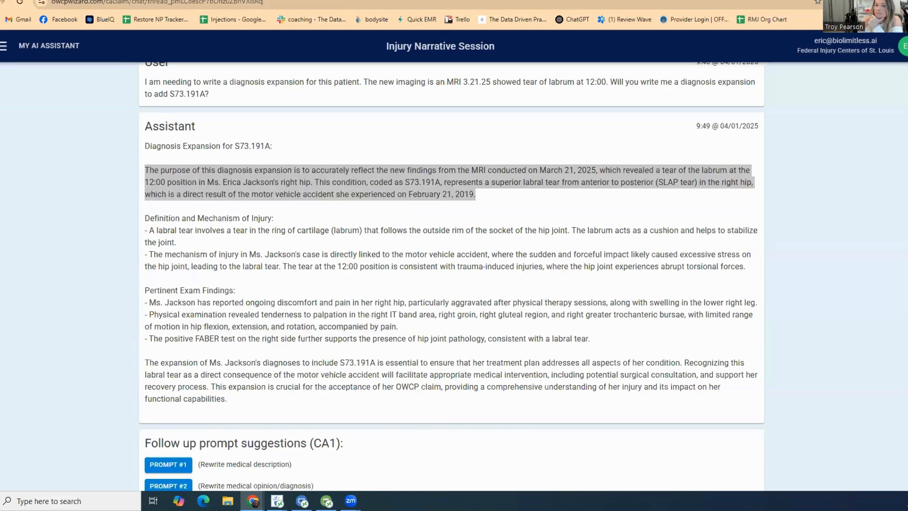
Switch to QuickEMR, paste the purpose paragraph into the note's Chief Complaint, and enlarge that text box
key("alt+Tab")
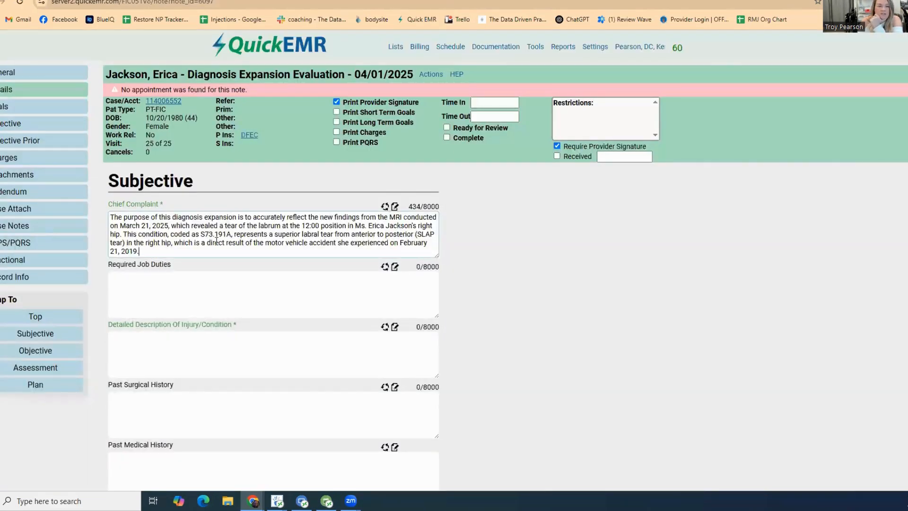
scroll(492, 209, "down", 4)
scroll(492, 205, "up", 4)
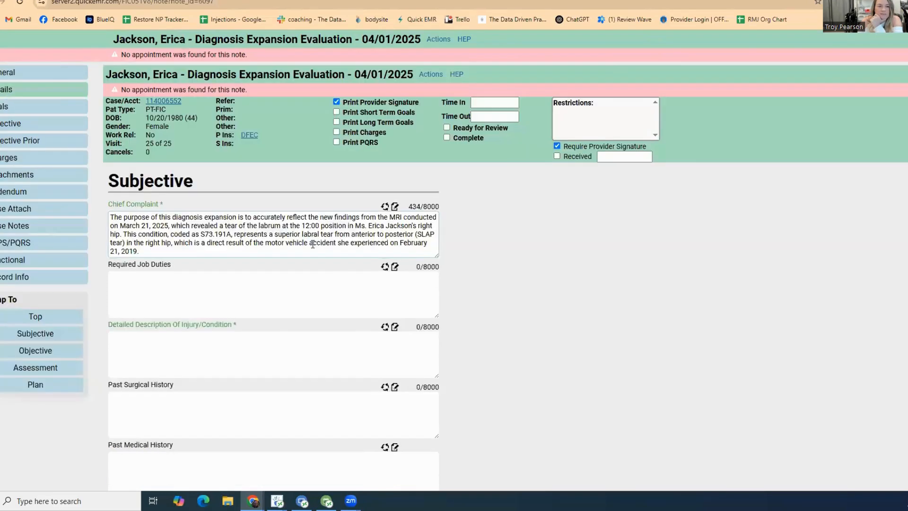
left_click_drag(455, 297, 458, 304)
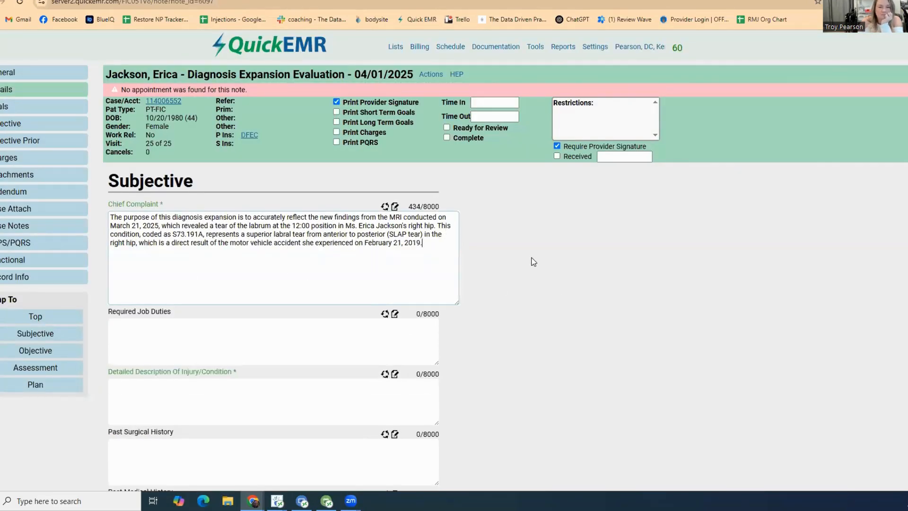
scroll(533, 262, "down", 2)
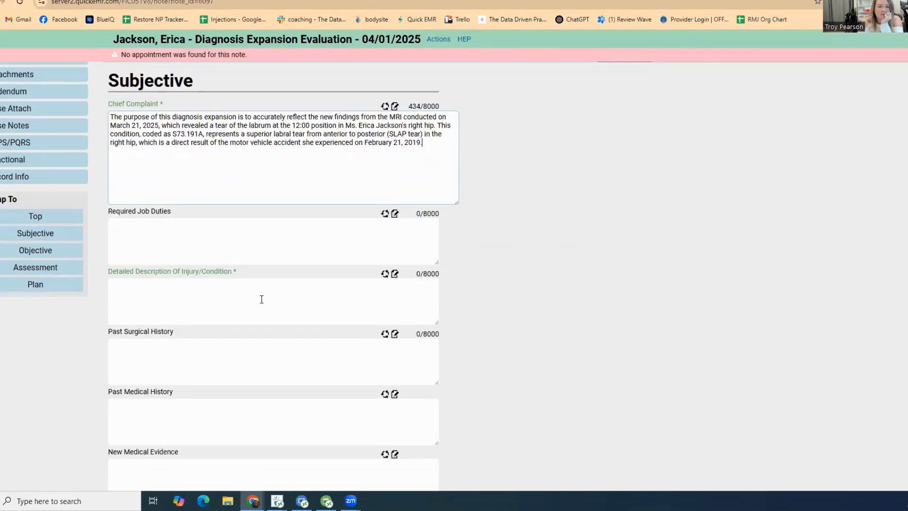
Return to the AI assistant and start a new message asking "Will you write me a detailed description of injury"
key("ctrl+Tab")
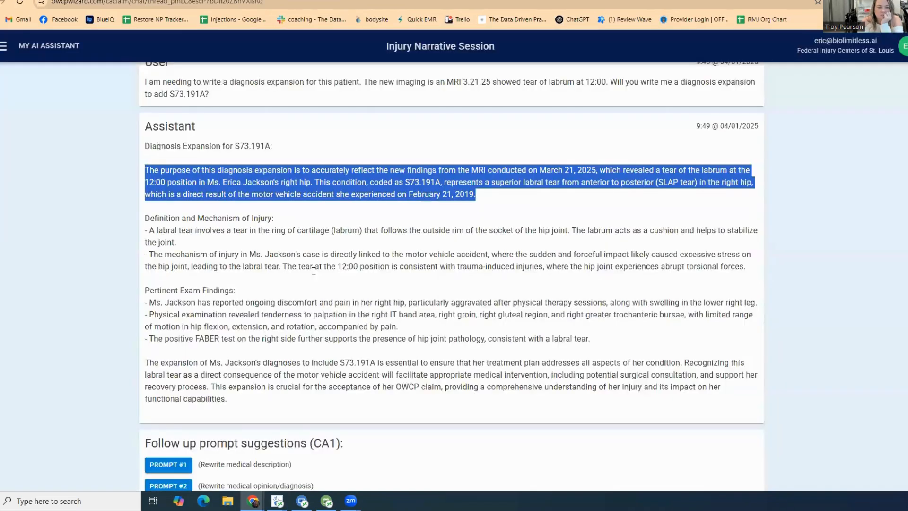
left_click(378, 253)
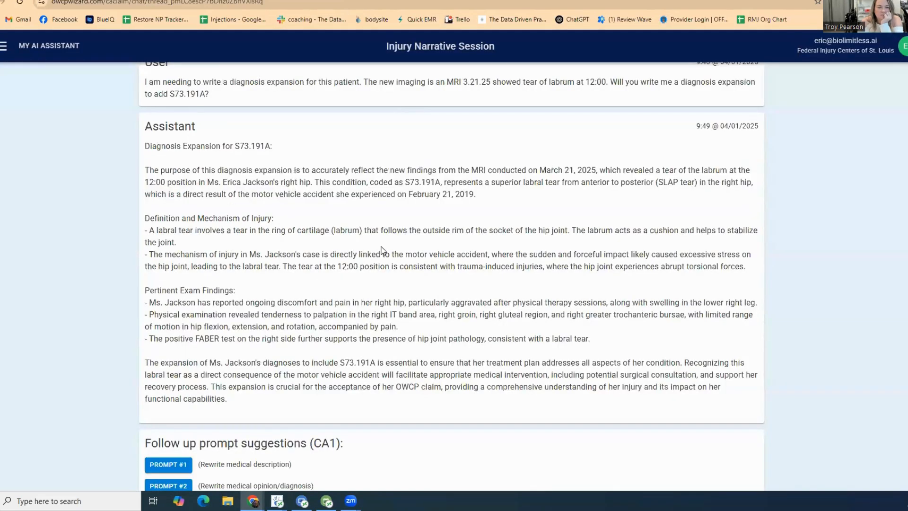
scroll(384, 240, "down", 2)
left_click(271, 442)
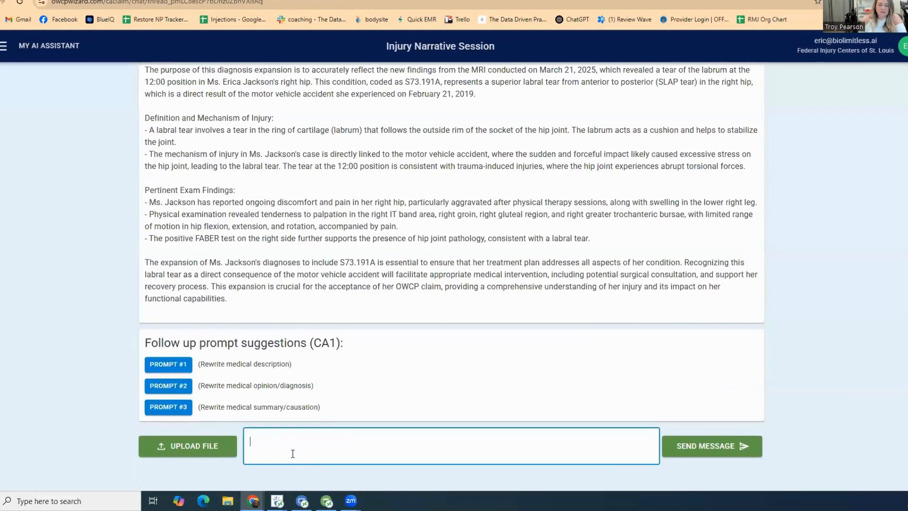
type("Wil")
key("BackSpace")
key("BackSpace")
key("BackSpace")
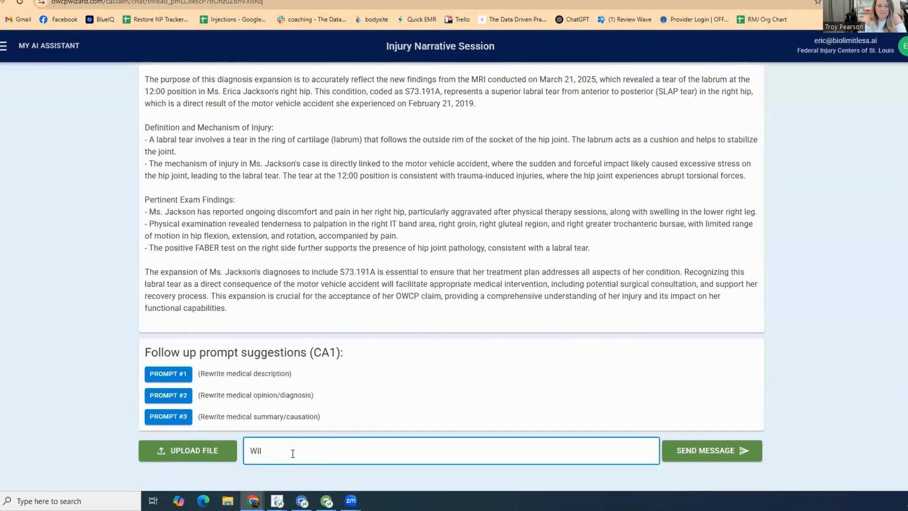
type("l you wri")
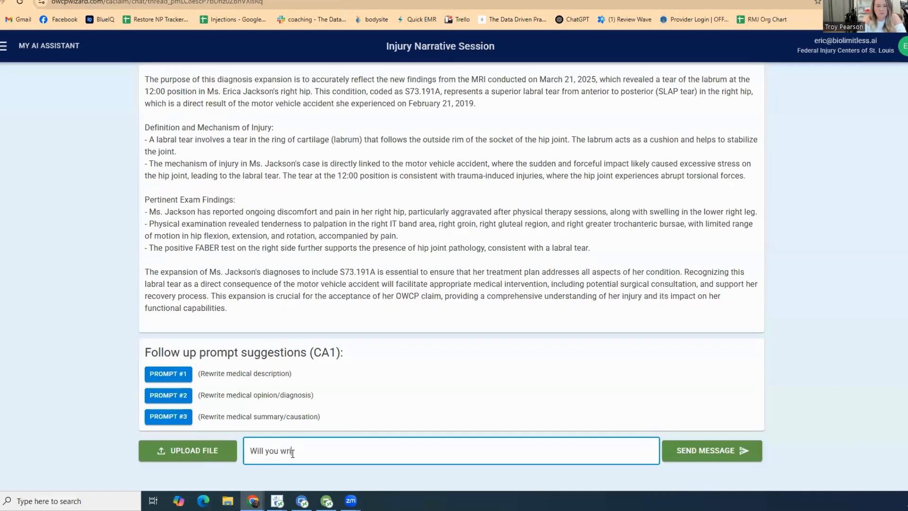
type("te me a detailed descrit")
type("tion of injuyr")
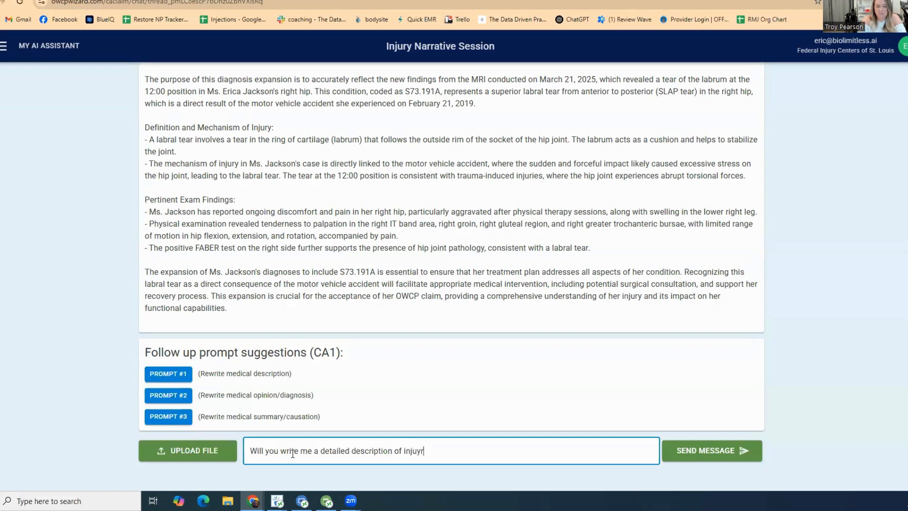
Correct the spelling of "injury", complete the request with "explaining how the accident caused the labral tear?" and send the message
key("BackSpace")
key("BackSpace")
type("ry explaini")
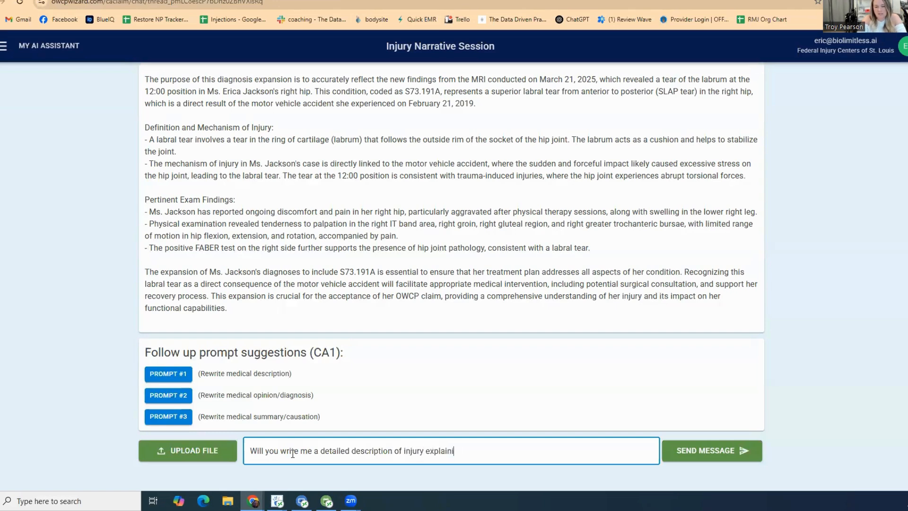
type("ng how the accident caused ")
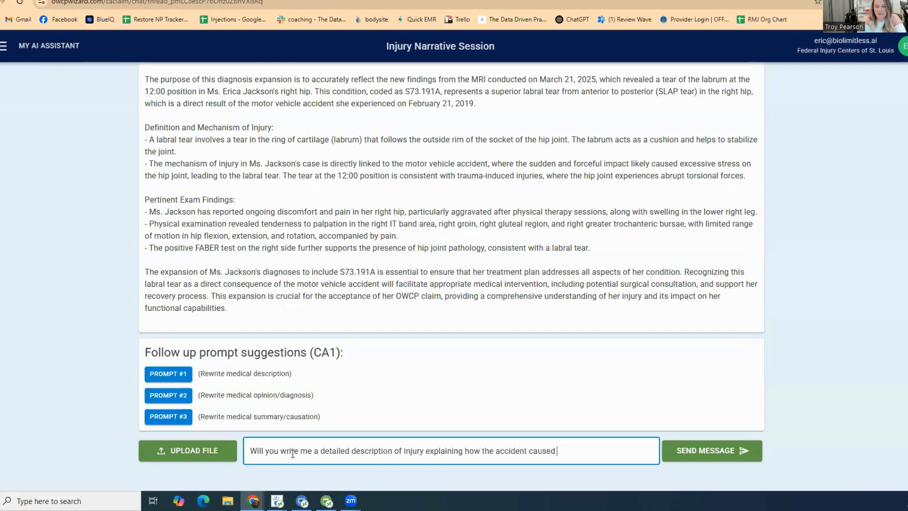
type("the labral tear?")
key("Return")
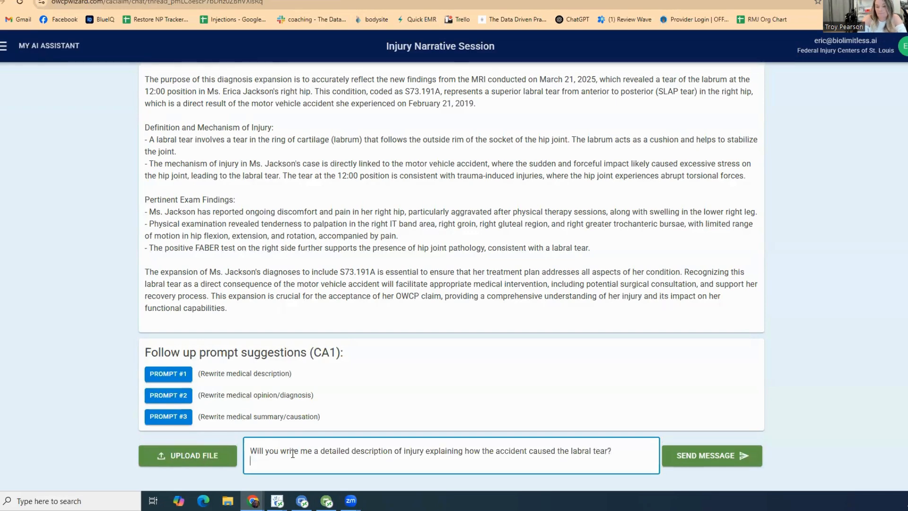
key("BackSpace")
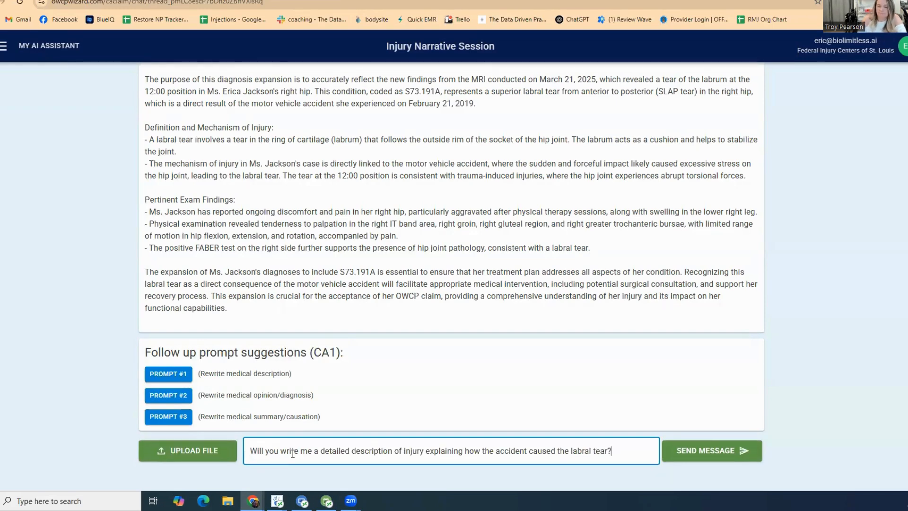
left_click(731, 452)
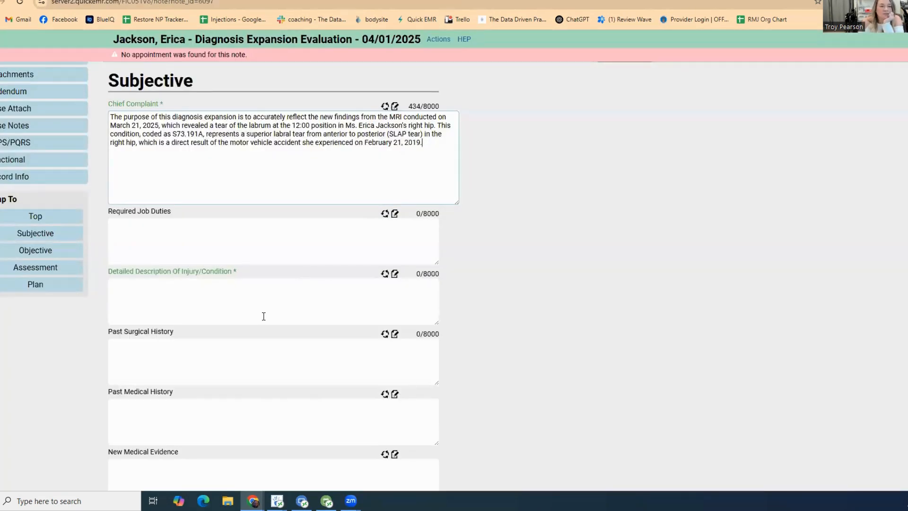
In QuickEMR, check the history and predefined options for Required Job Duties, and look over the note's Subjective and Objective fields
left_click(385, 214)
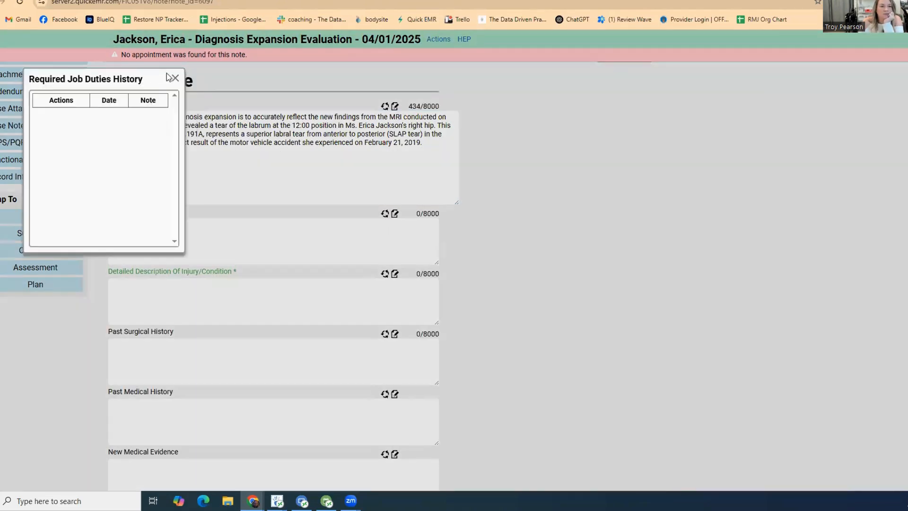
left_click(172, 78)
left_click(395, 214)
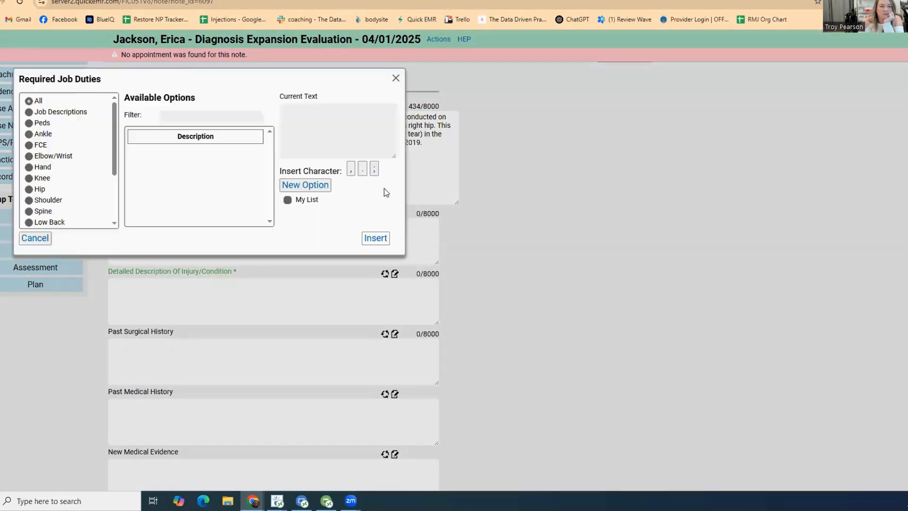
left_click(397, 79)
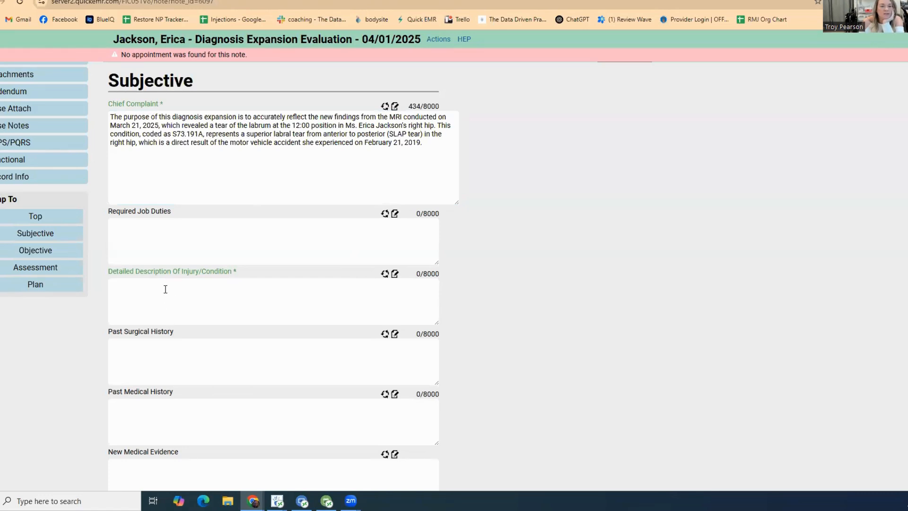
scroll(473, 343, "down", 3)
scroll(494, 334, "down", 2)
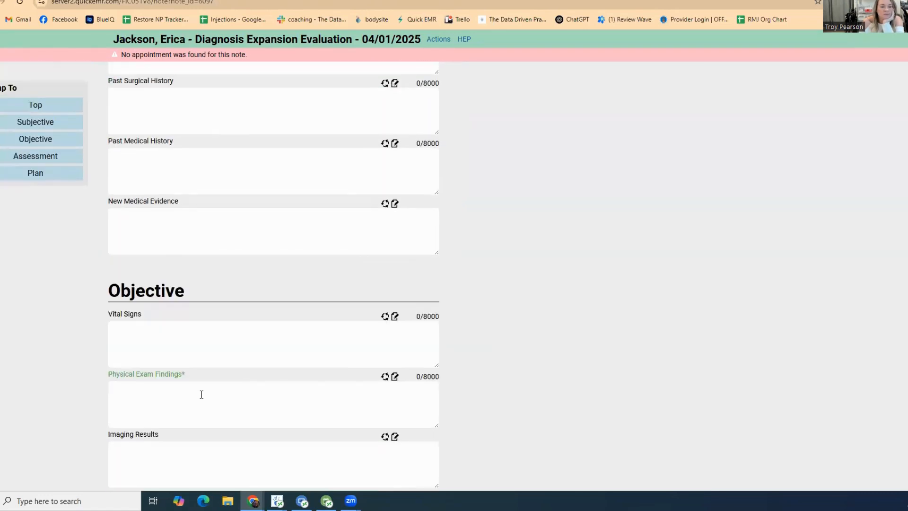
scroll(506, 365, "up", 6)
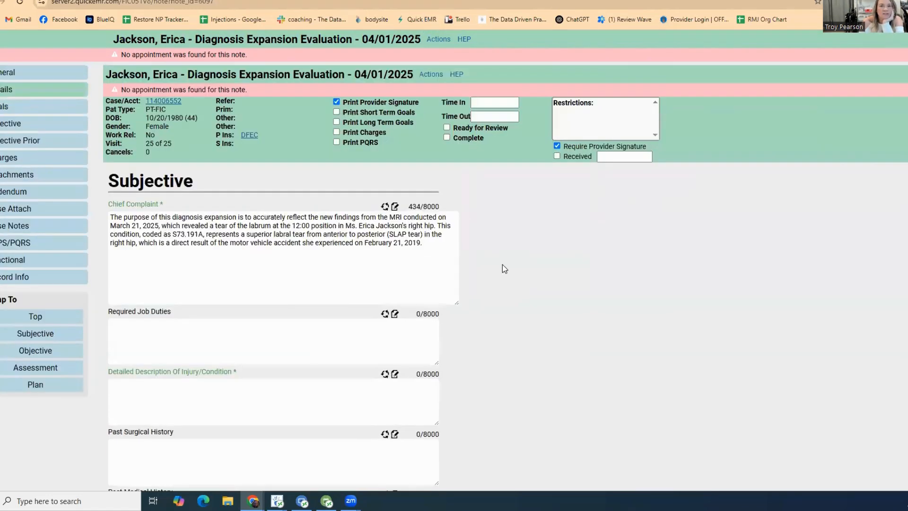
Return to the AI assistant, review its detailed description of injury, and copy all paragraphs below the heading
key("ctrl+Tab")
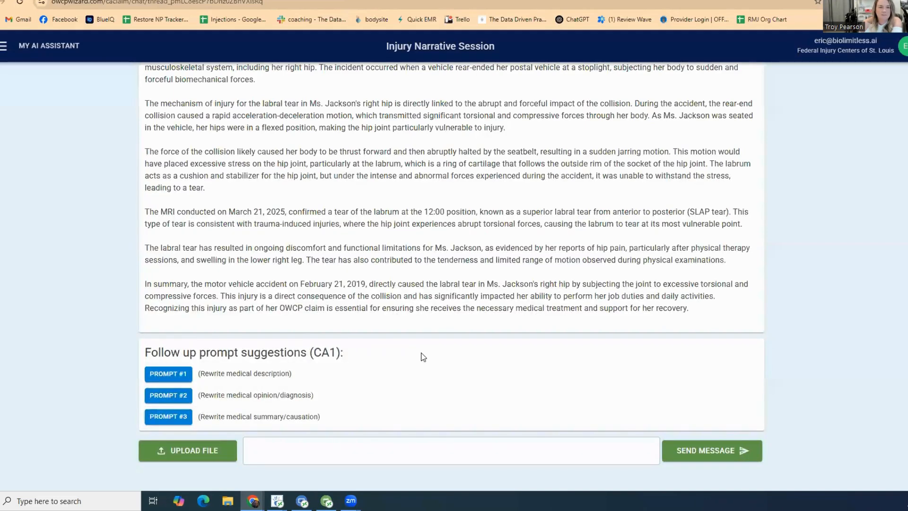
scroll(424, 358, "up", 2)
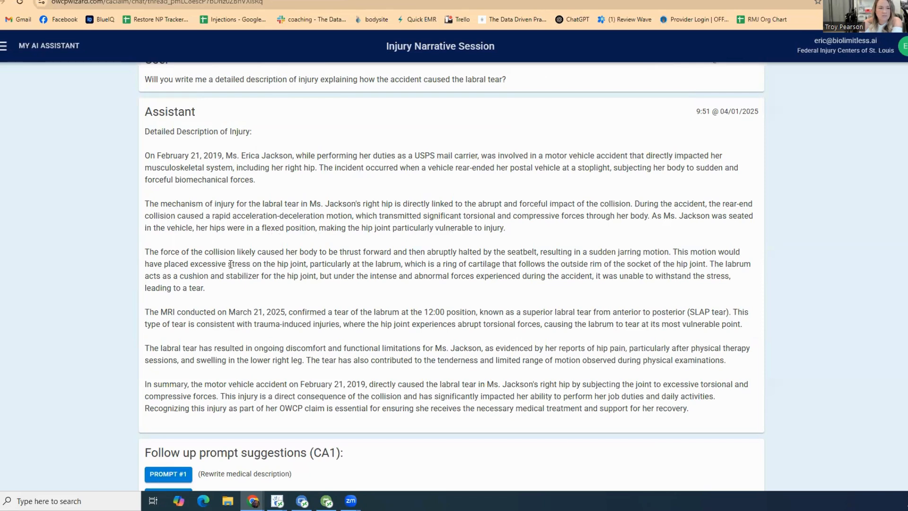
double_click(248, 252)
left_click(287, 263)
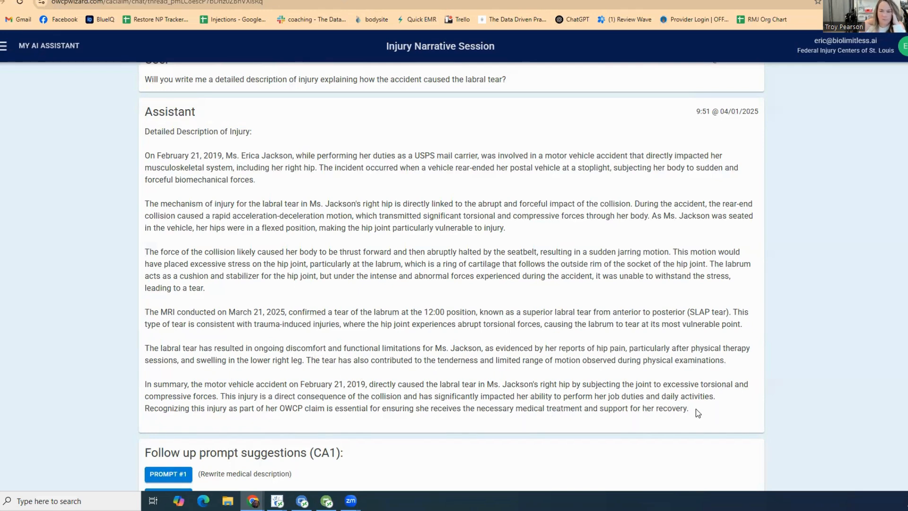
left_click_drag(695, 408, 644, 384)
left_click_drag(240, 201, 162, 170)
right_click(162, 174)
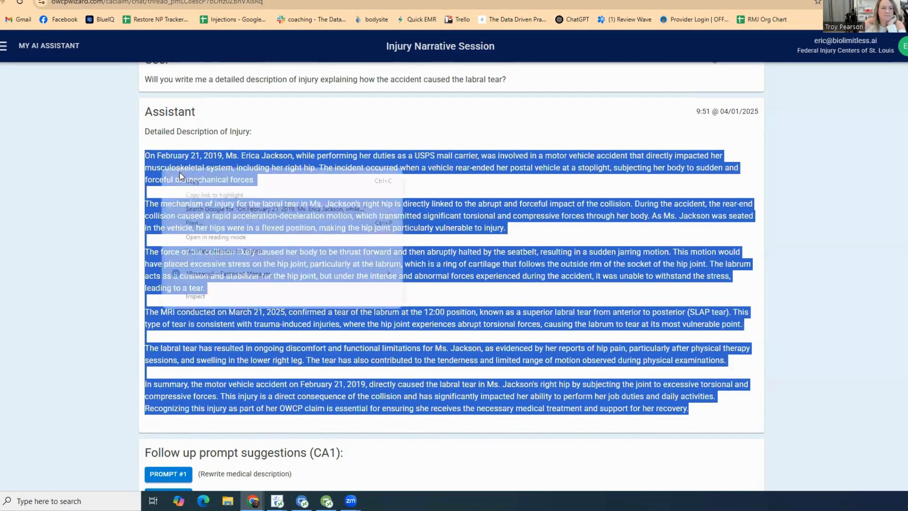
left_click(189, 182)
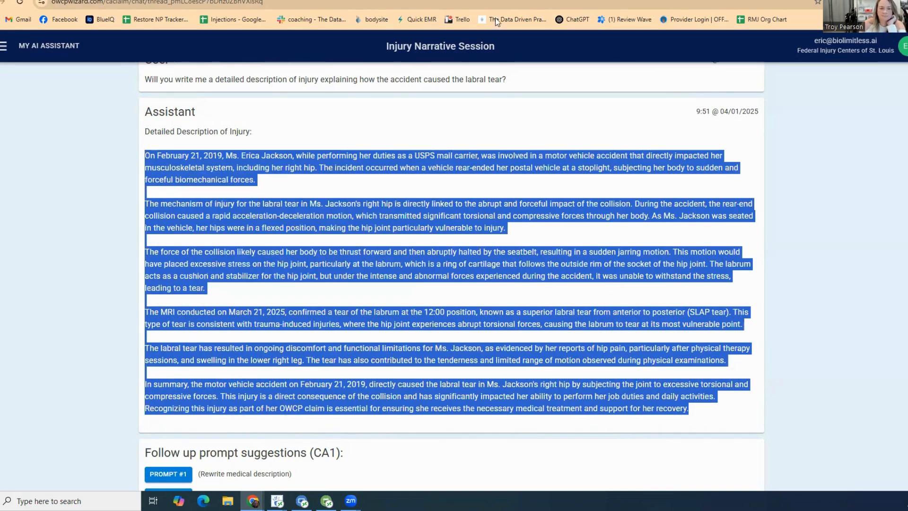
Switch to QuickEMR, paste the copied narrative into Detailed Description Of Injury/Condition, and enlarge that text box
key("ctrl+Tab")
left_click(154, 400)
right_click(154, 398)
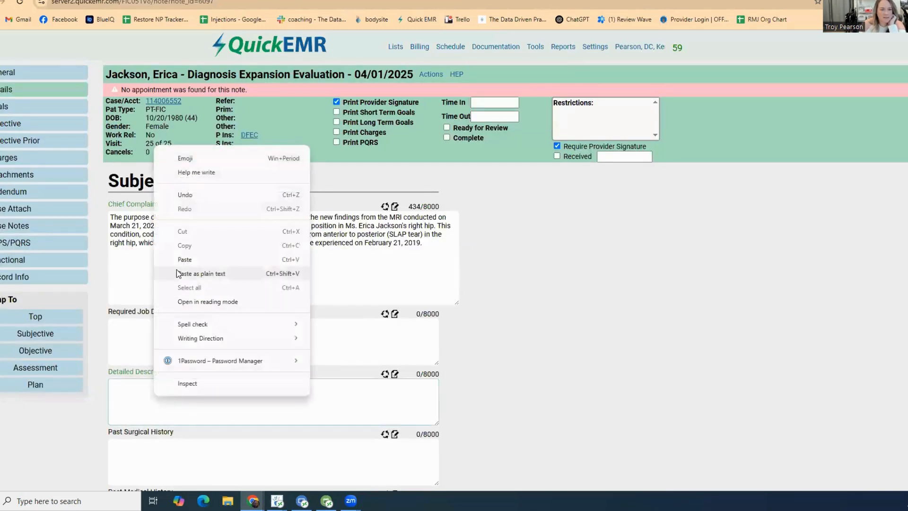
left_click(180, 260)
scroll(501, 373, "down", 2)
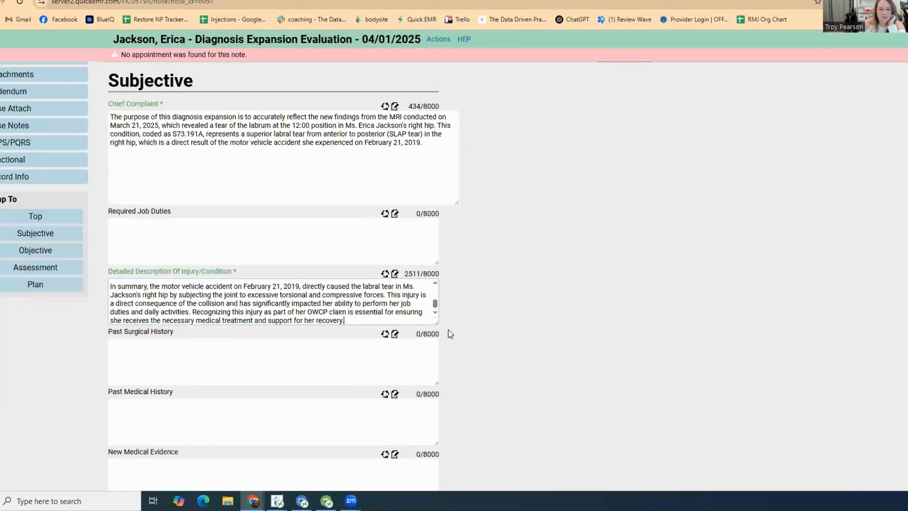
left_click_drag(436, 321, 562, 462)
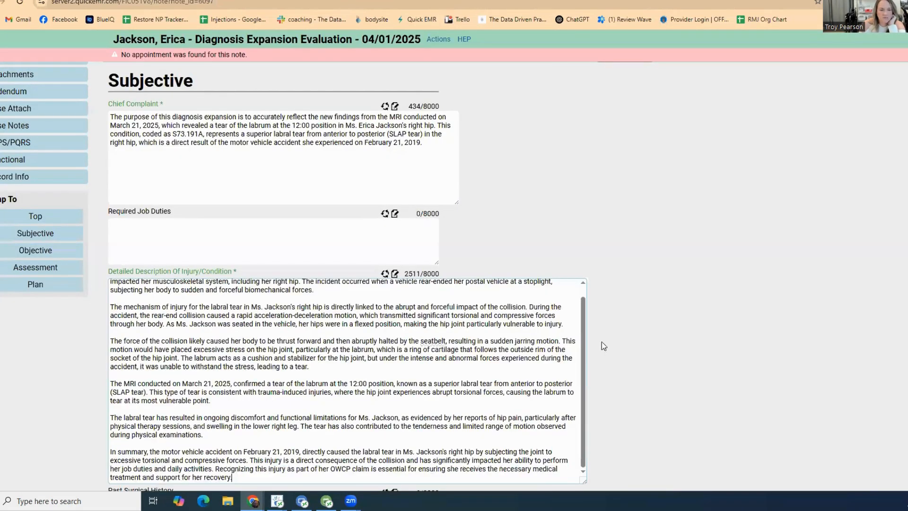
In the injury description's third paragraph, delete "likely" before "caused her body" and "would have" before "placed excessive stress"
scroll(660, 260, "up", 1)
scroll(661, 260, "down", 3)
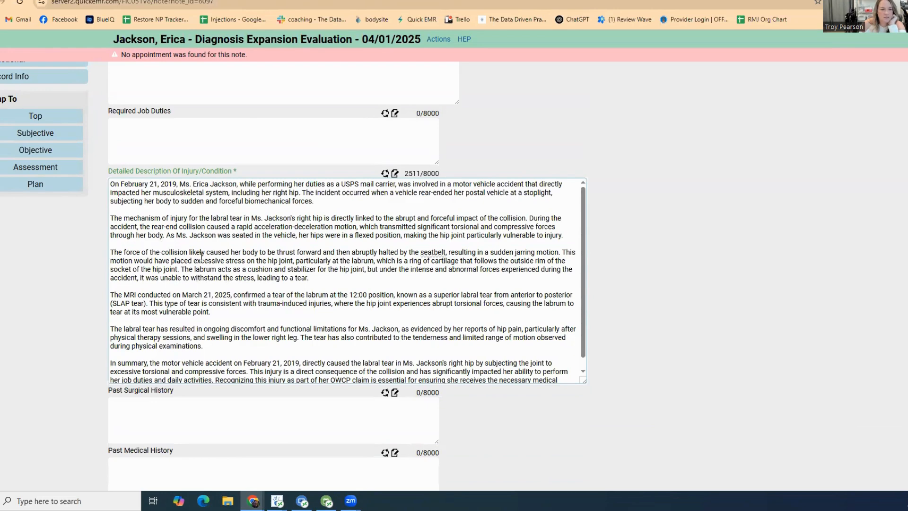
key("BackSpace")
key("BackSpace")
key("BackSpace")
key("BackSpace")
key("BackSpace")
key("BackSpace")
key("BackSpace")
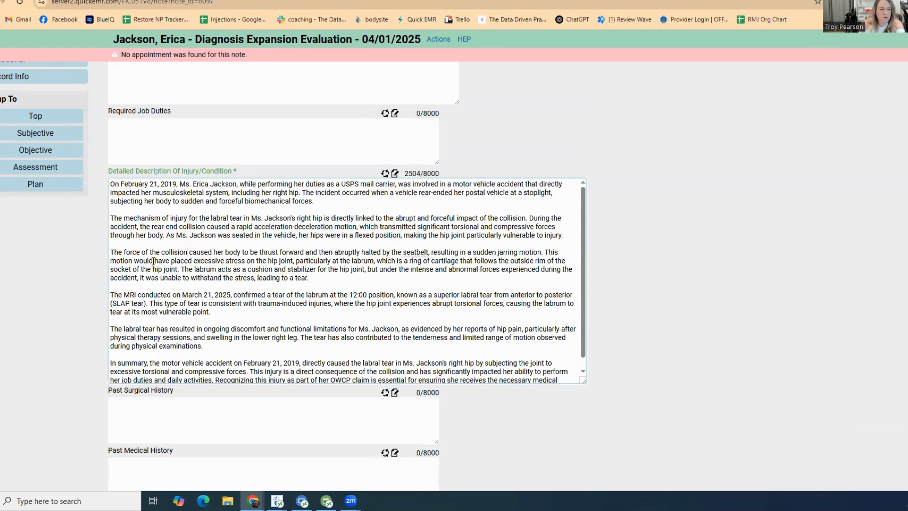
left_click_drag(170, 258, 135, 261)
key("BackSpace")
key("BackSpace")
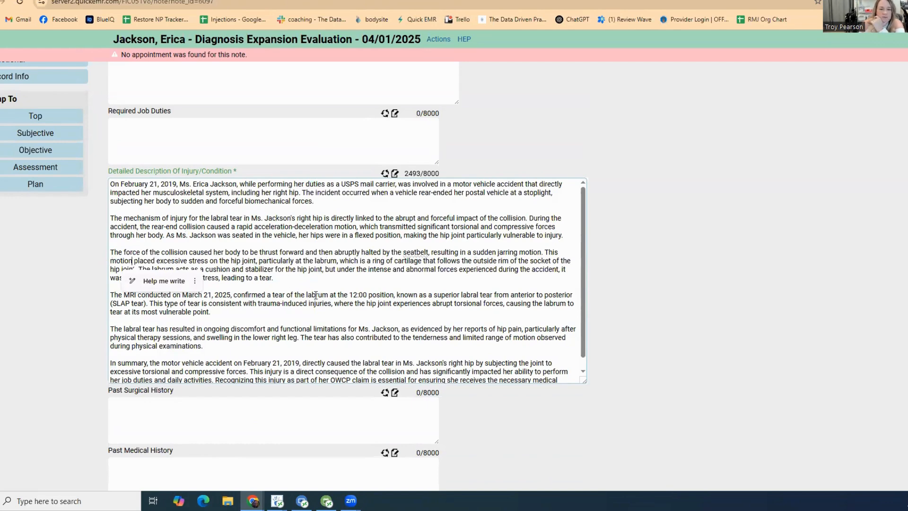
Below the injury description, fill in New Medical Evidence with "MRI 3.21.25: Tear labrum 12:00. See scanned MRI report"
left_click(142, 321)
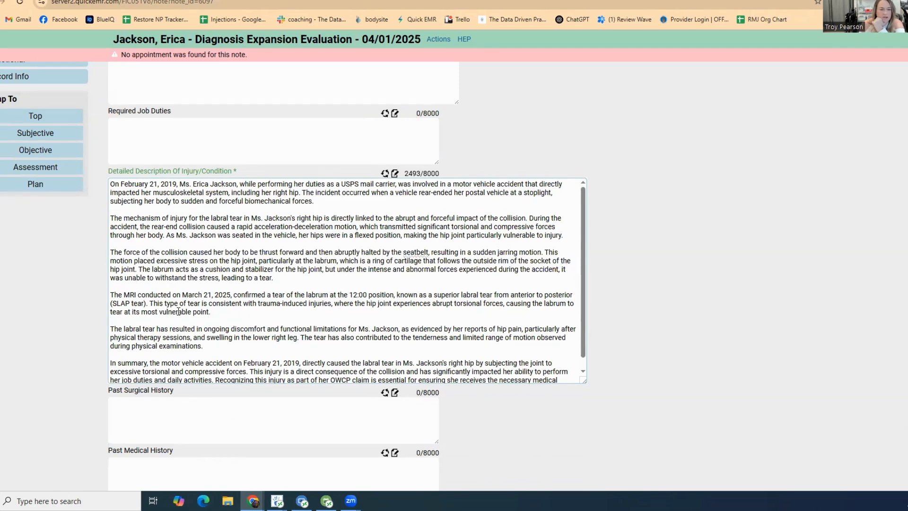
scroll(235, 308, "down", 1)
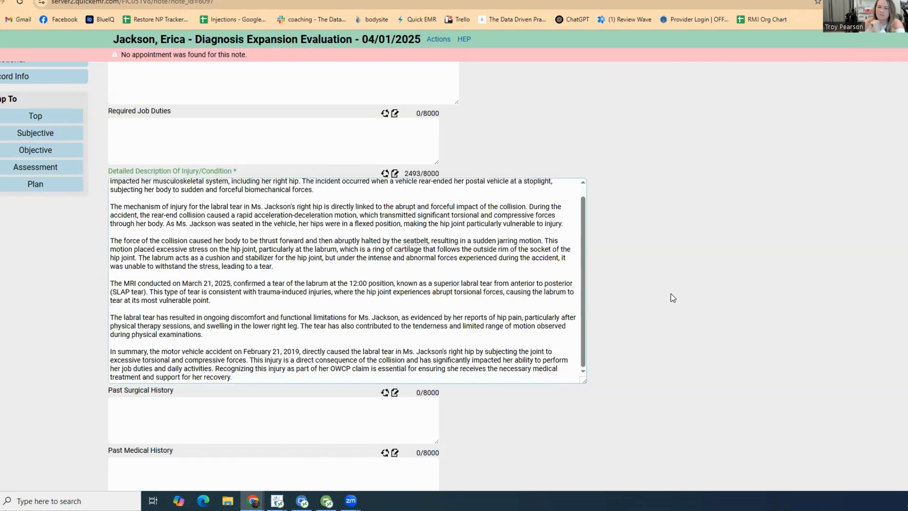
scroll(668, 291, "down", 4)
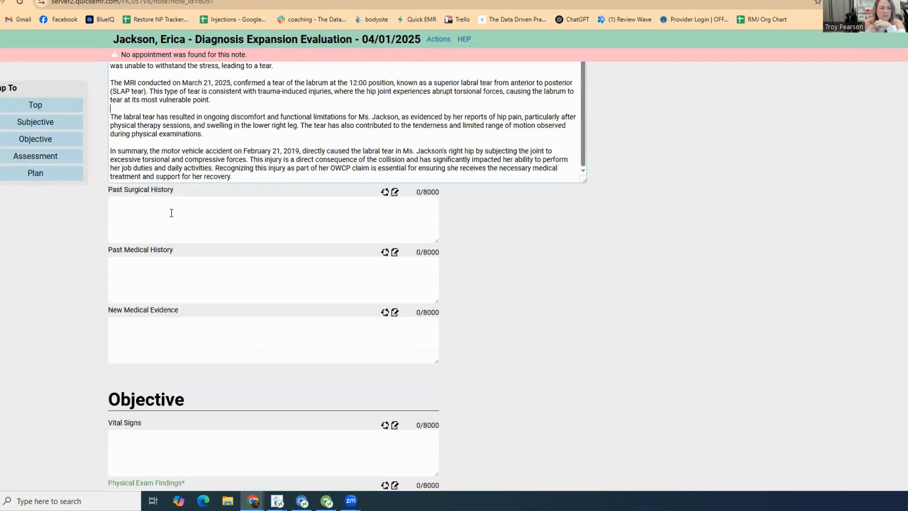
left_click(152, 327)
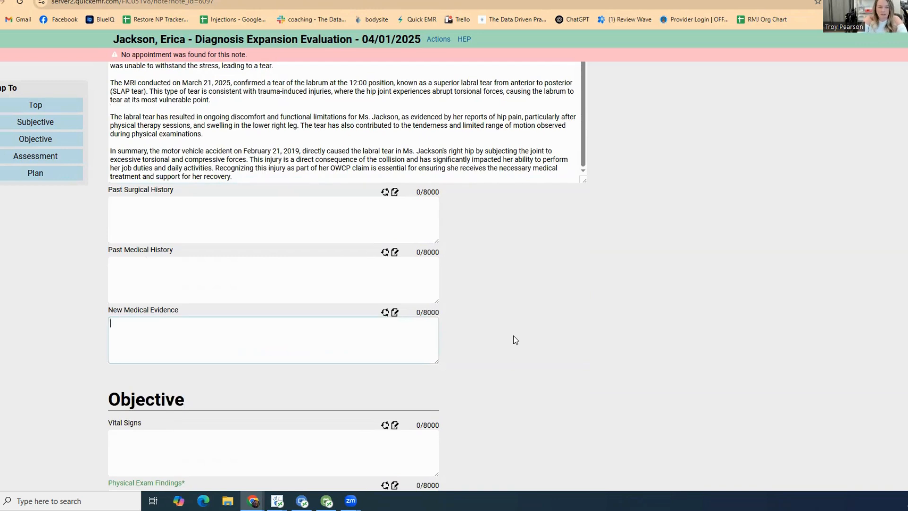
type("MRI 3.21.25")
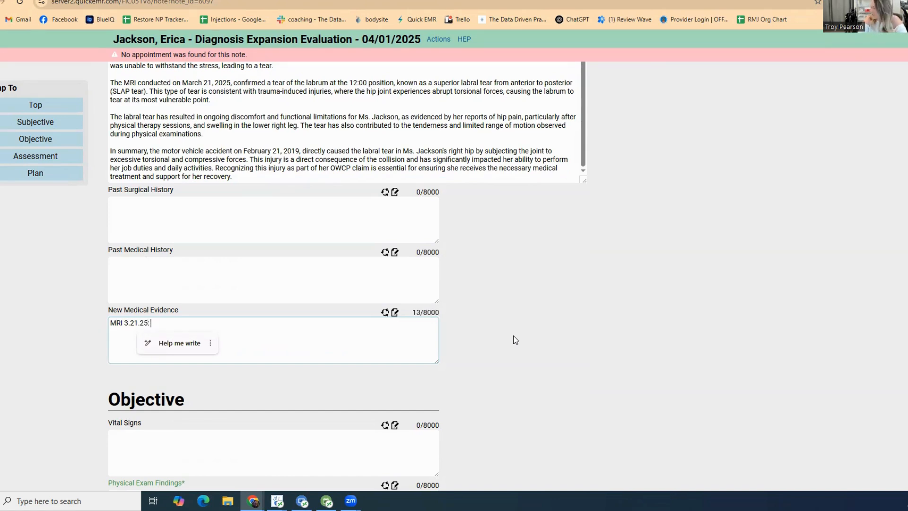
type(": Tear la")
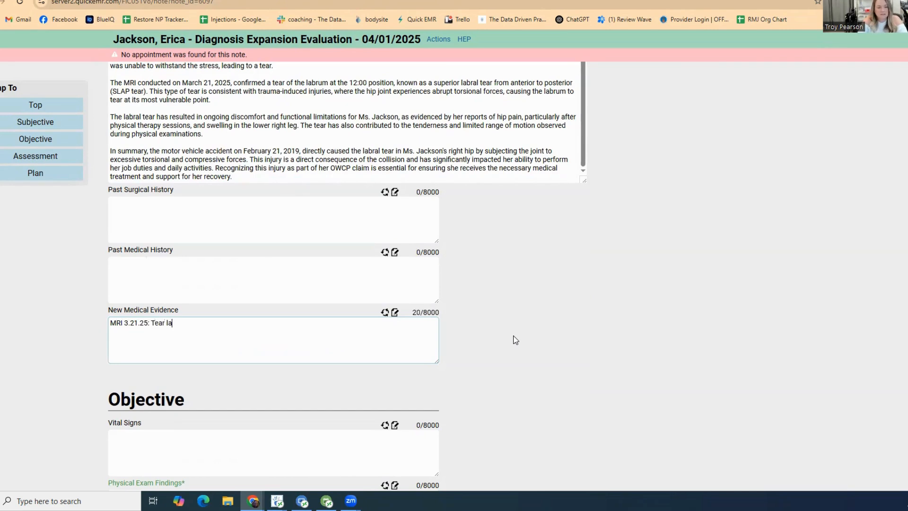
type("brum 12")
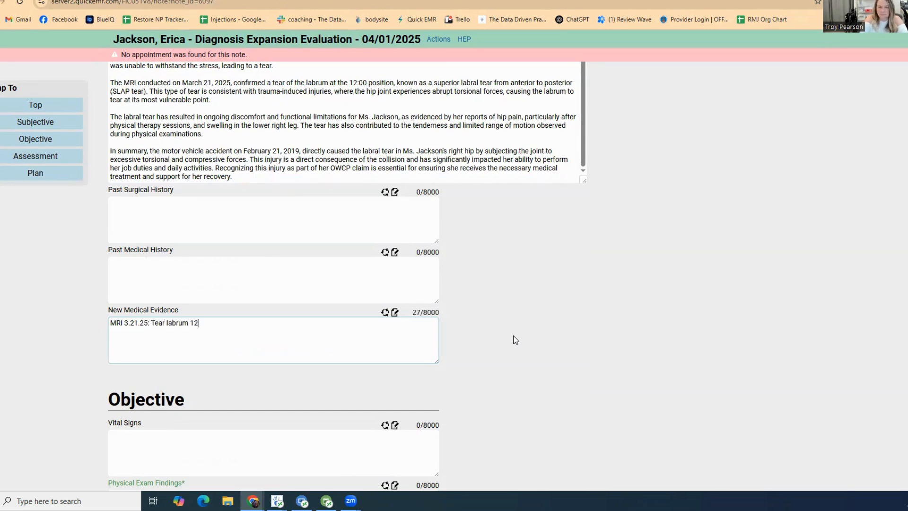
type(":00")
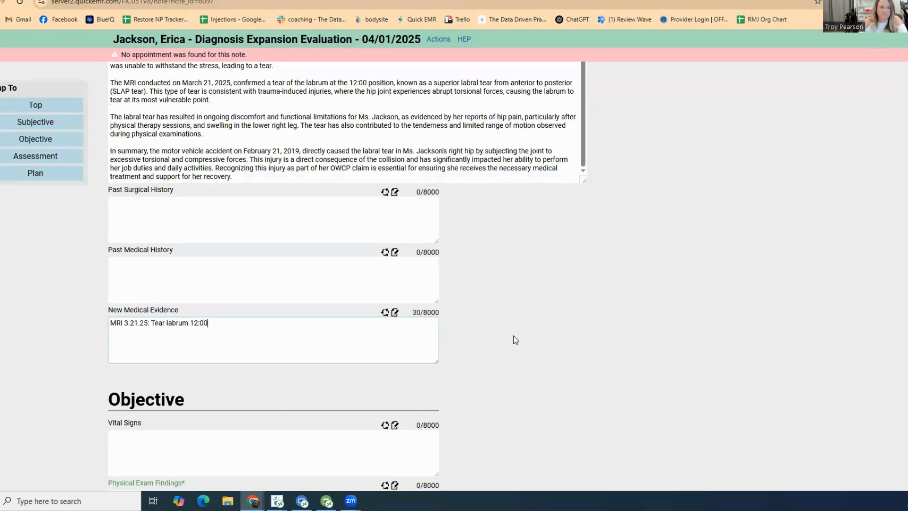
type(".  S")
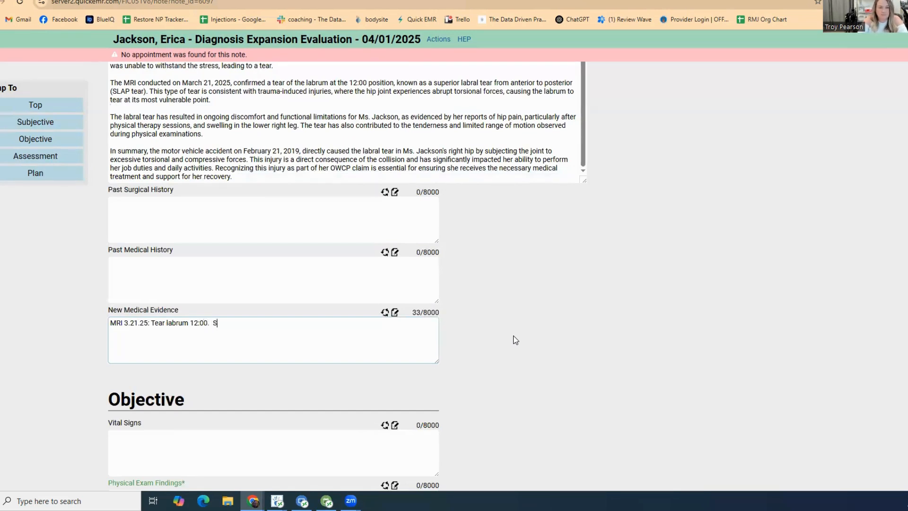
type("ee scanned MRI reporeprot")
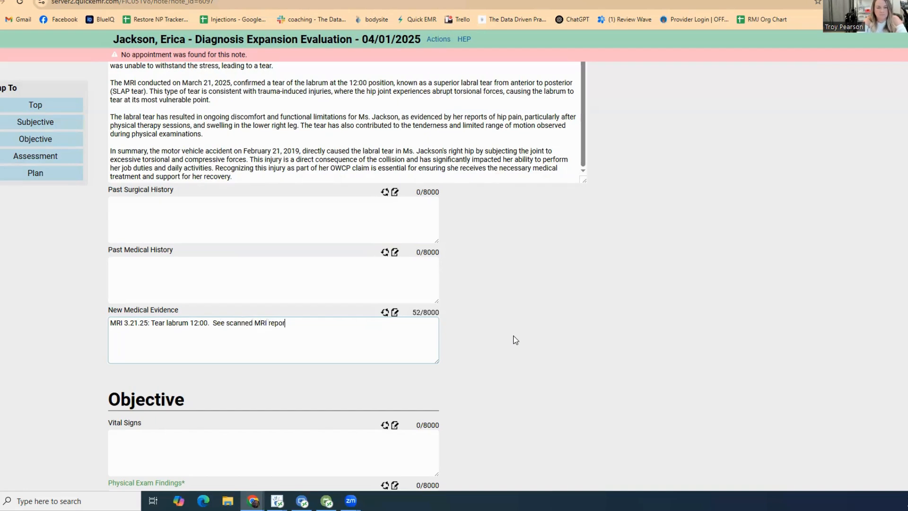
left_click(558, 334)
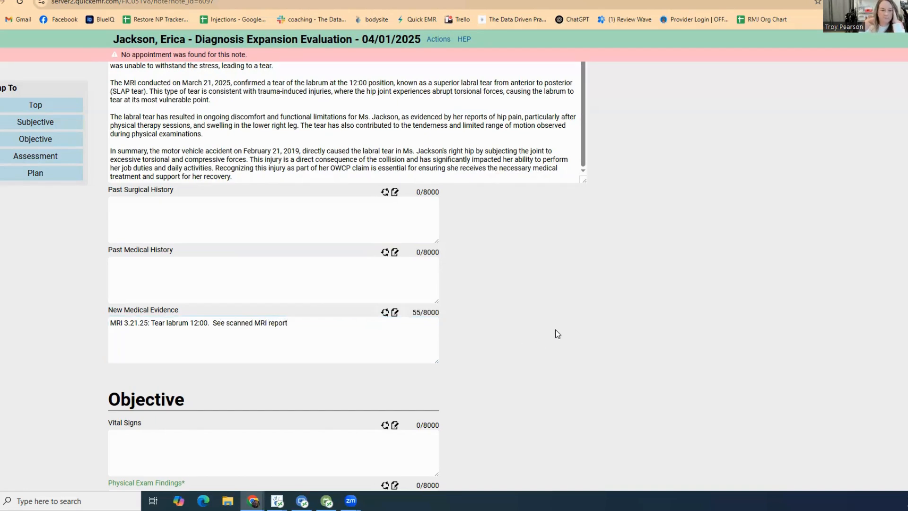
Go to the AI assistant and look through its earlier replies for hip findings that suit the note's Physical Exam Findings
scroll(558, 334, "down", 1)
scroll(558, 334, "down", 3)
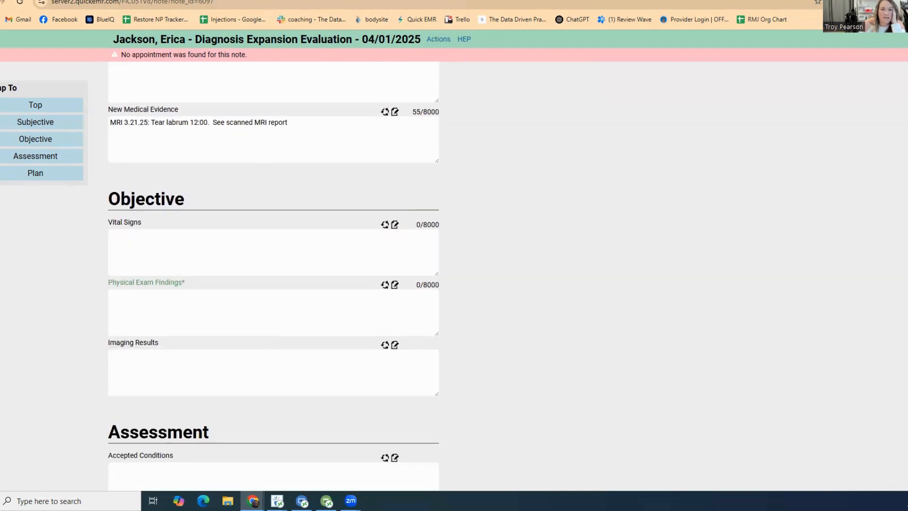
key("ctrl+Tab")
left_click(402, 297)
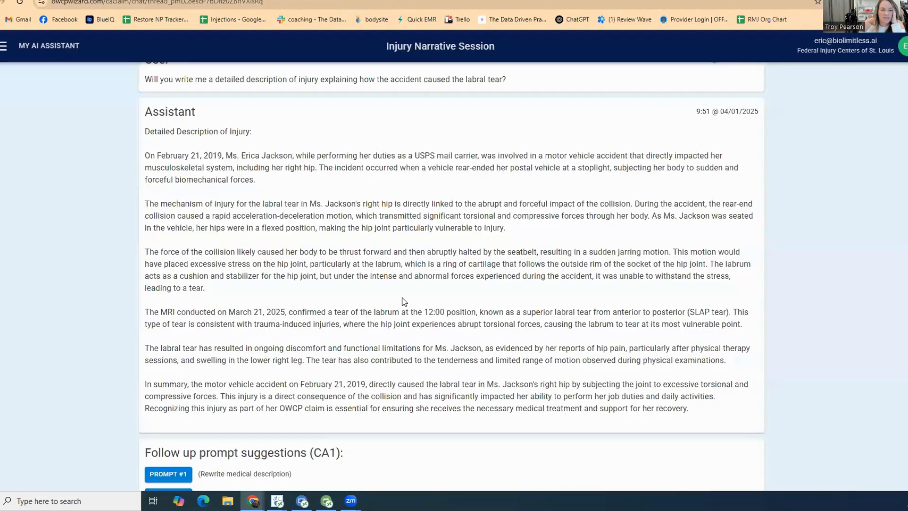
scroll(402, 297, "down", 1)
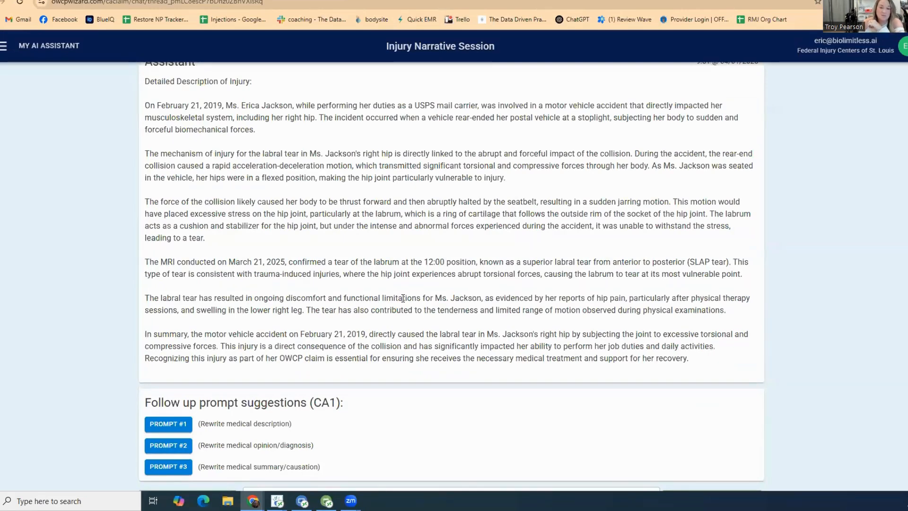
scroll(405, 351, "up", 2)
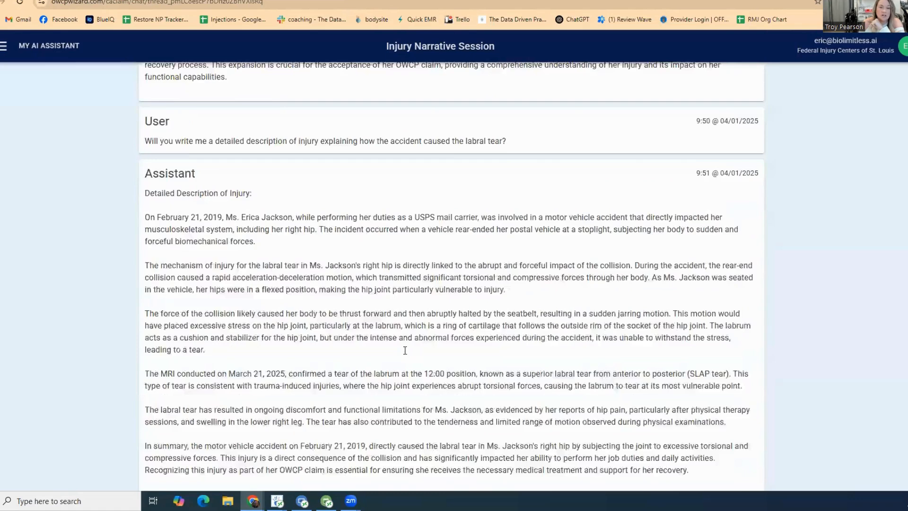
scroll(405, 351, "up", 5)
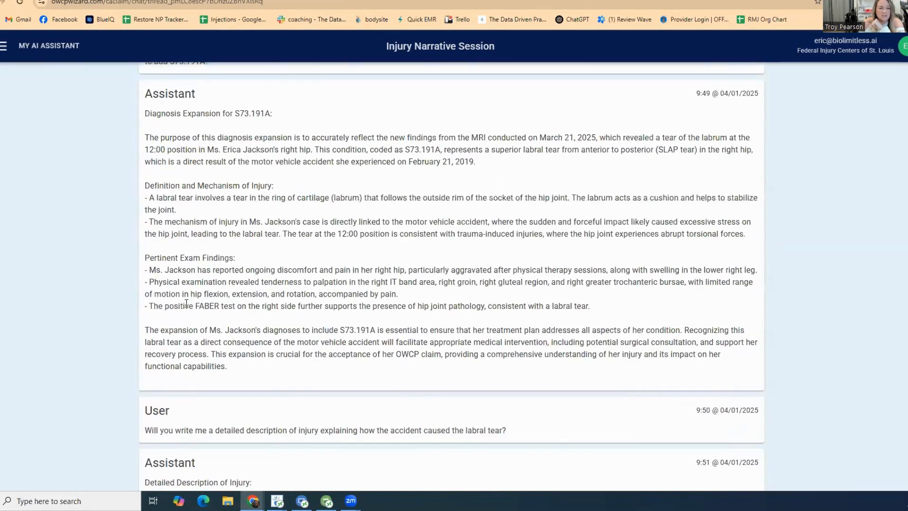
scroll(236, 295, "up", 8)
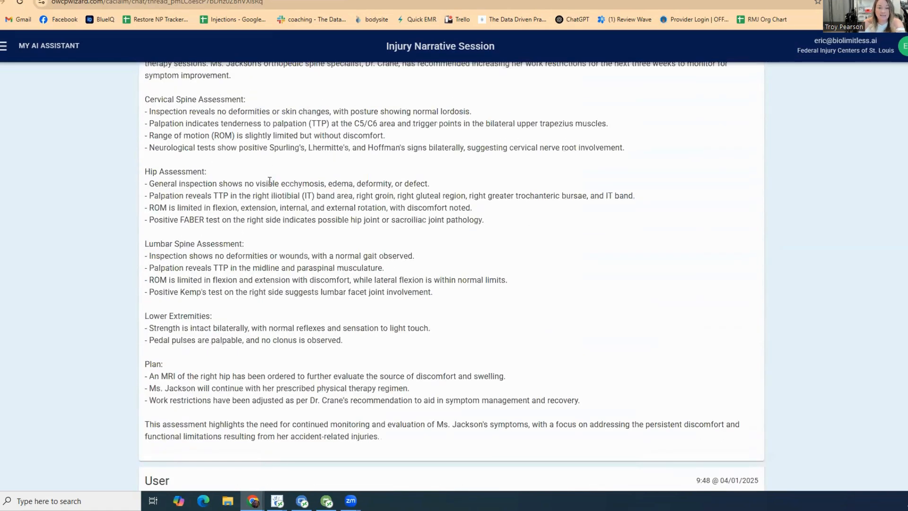
scroll(272, 184, "up", 3)
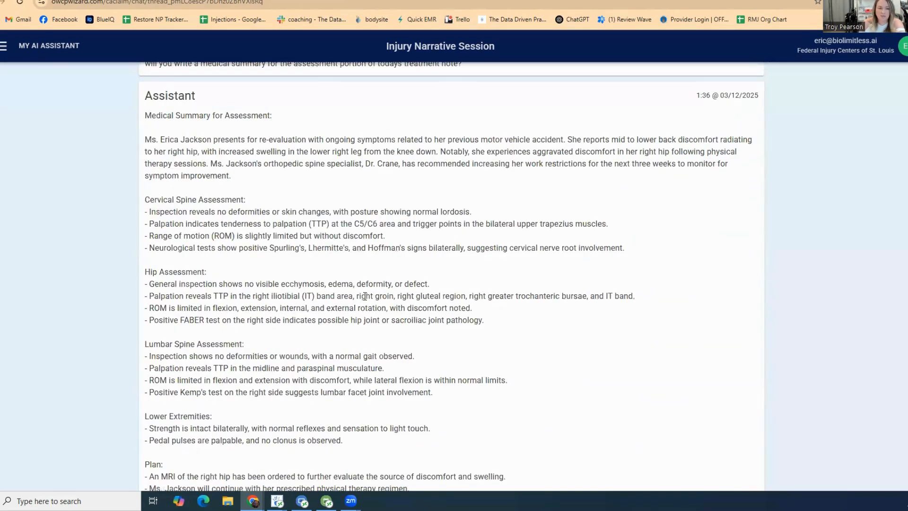
scroll(283, 331, "down", 1)
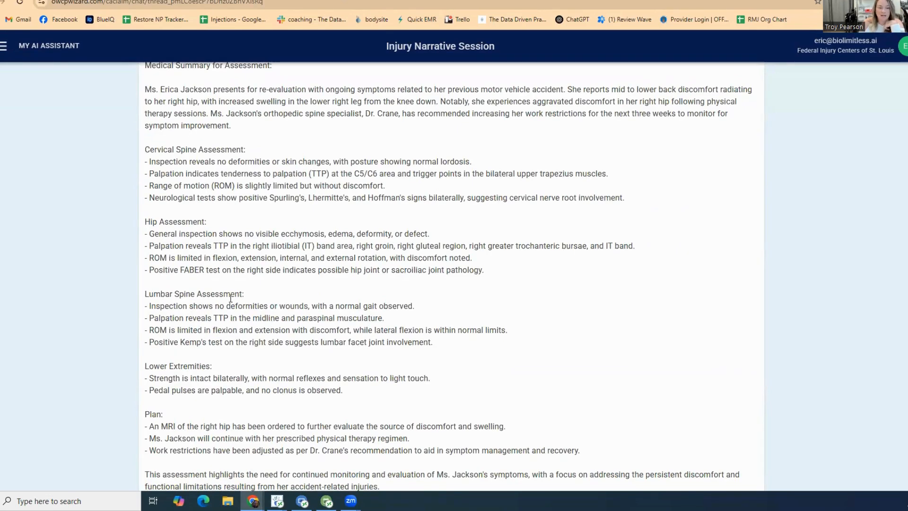
Copy all the bullets under Pertinent Exam Findings in the assistant's Diagnosis Expansion for S73.191A reply
scroll(319, 331, "down", 9)
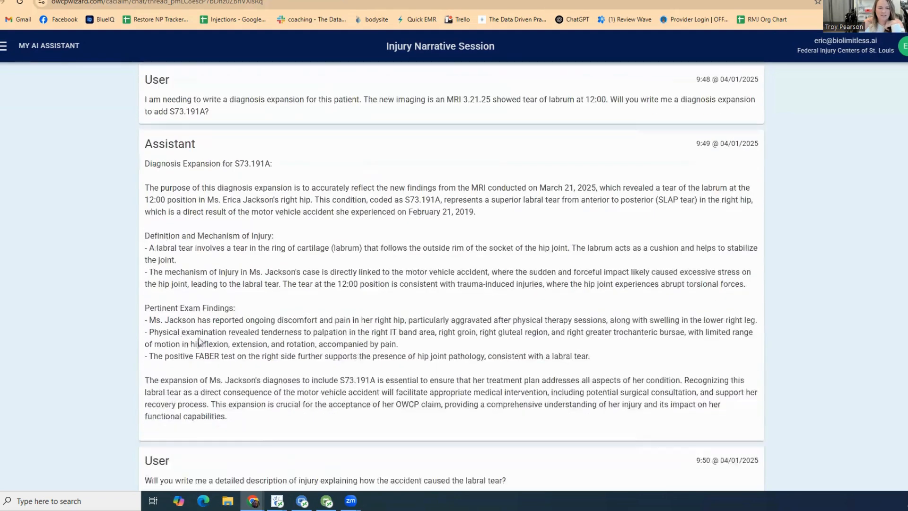
scroll(214, 389, "up", 1)
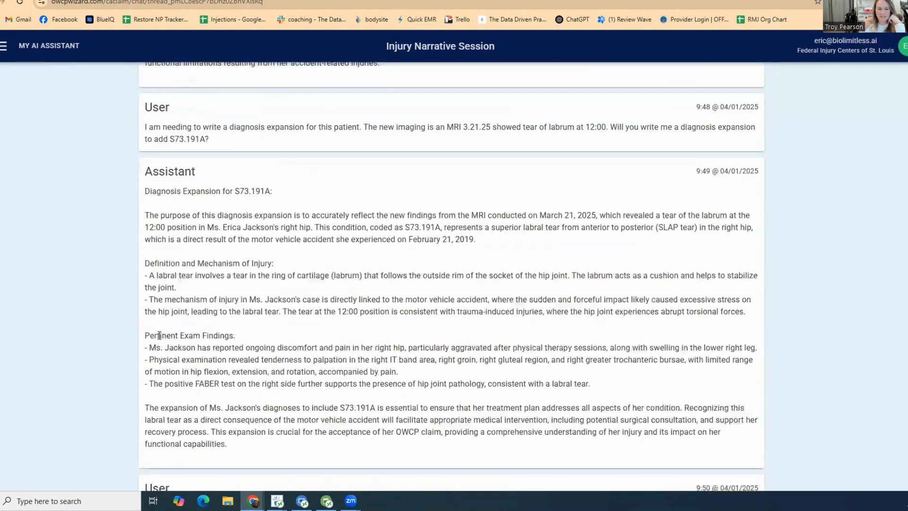
scroll(310, 340, "down", 1)
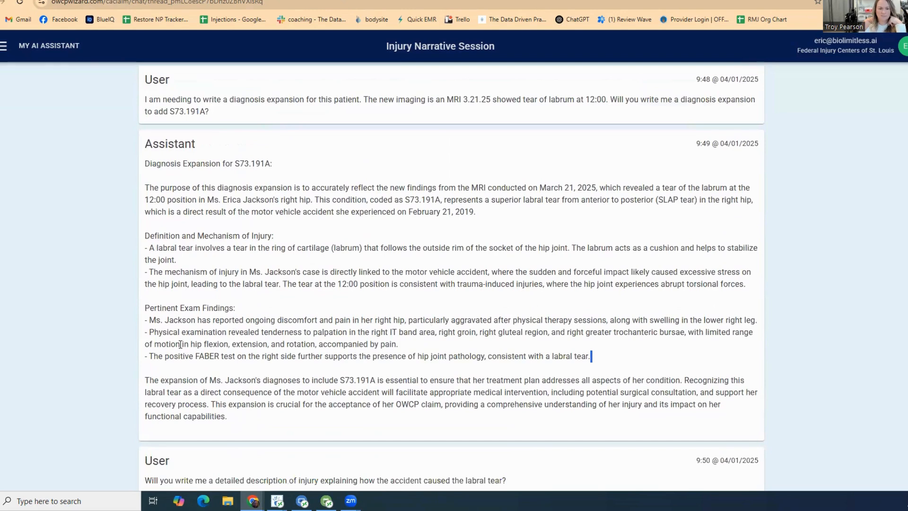
left_click_drag(591, 357, 135, 321)
right_click(165, 337)
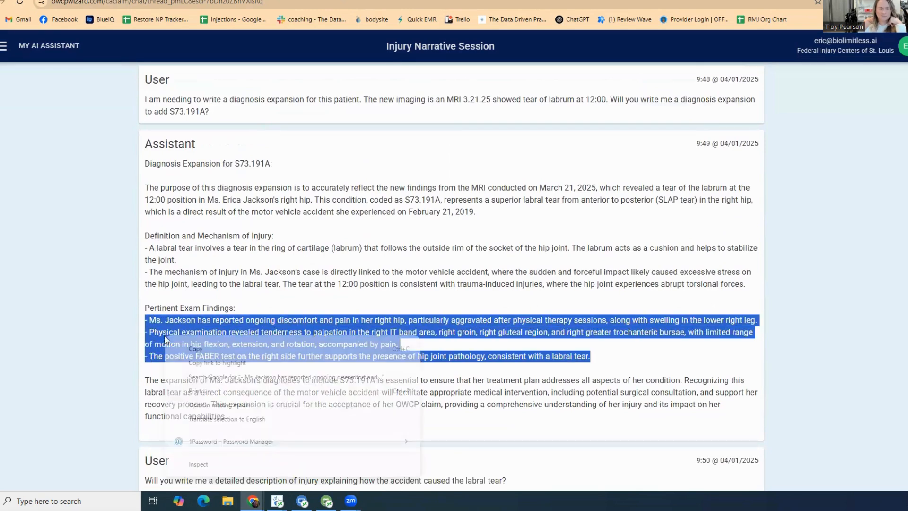
left_click(191, 351)
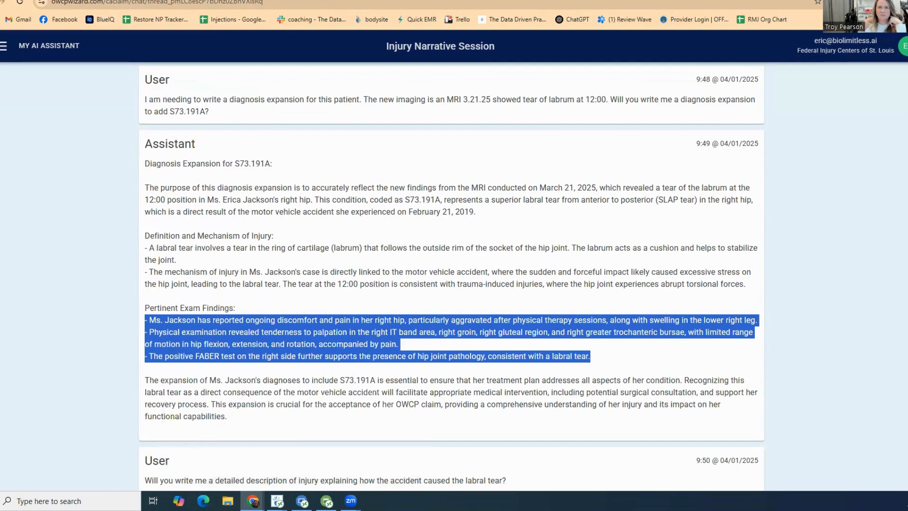
Switch to QuickEMR, paste the copied bullets into Physical Exam Findings, and enlarge that text box
key("alt+Tab")
left_click(134, 312)
right_click(134, 312)
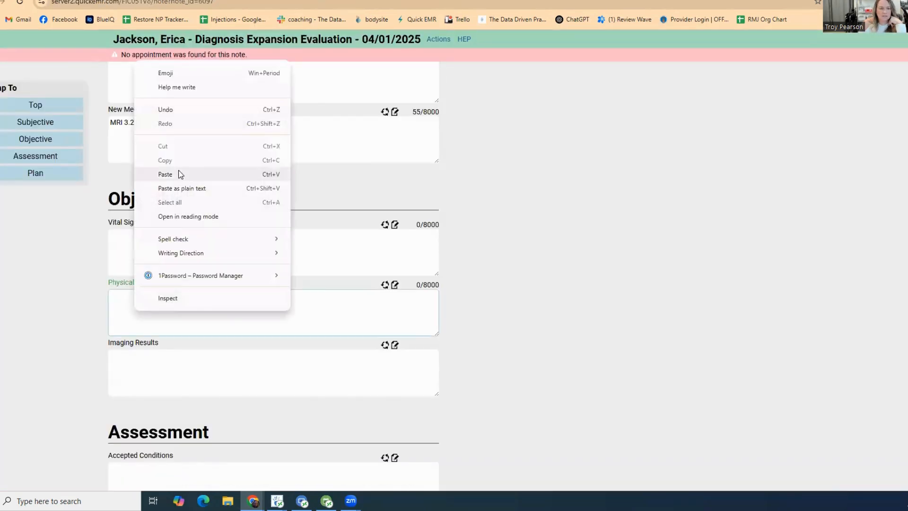
left_click(180, 174)
left_click_drag(436, 332, 461, 418)
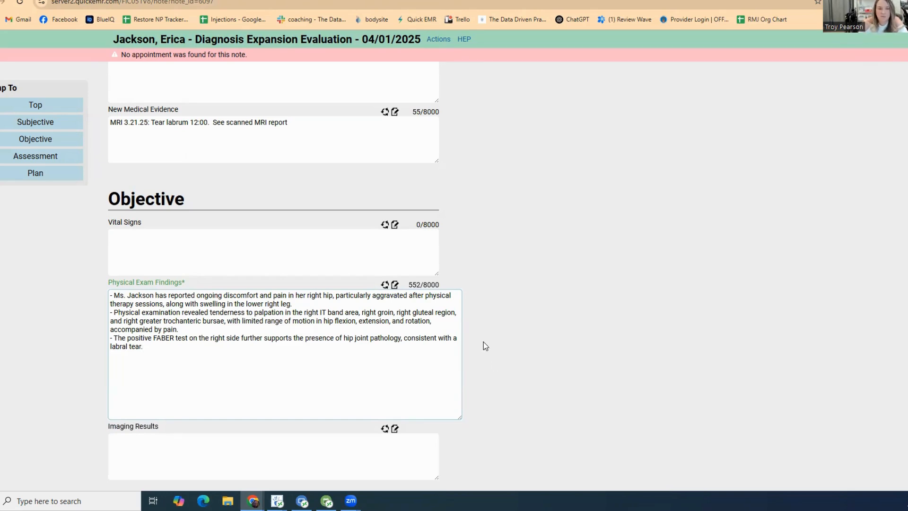
Copy the MRI line from New Medical Evidence and paste it into Imaging Results
scroll(195, 254, "down", 3)
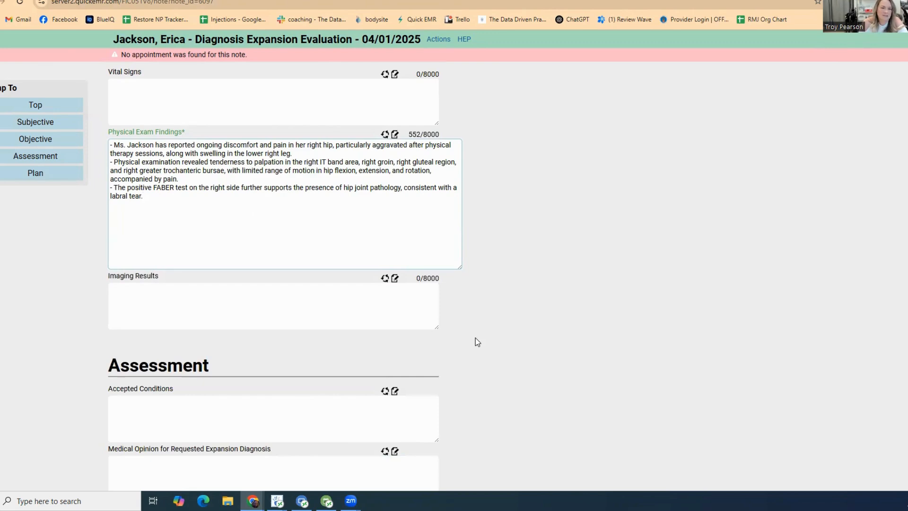
scroll(349, 283, "up", 5)
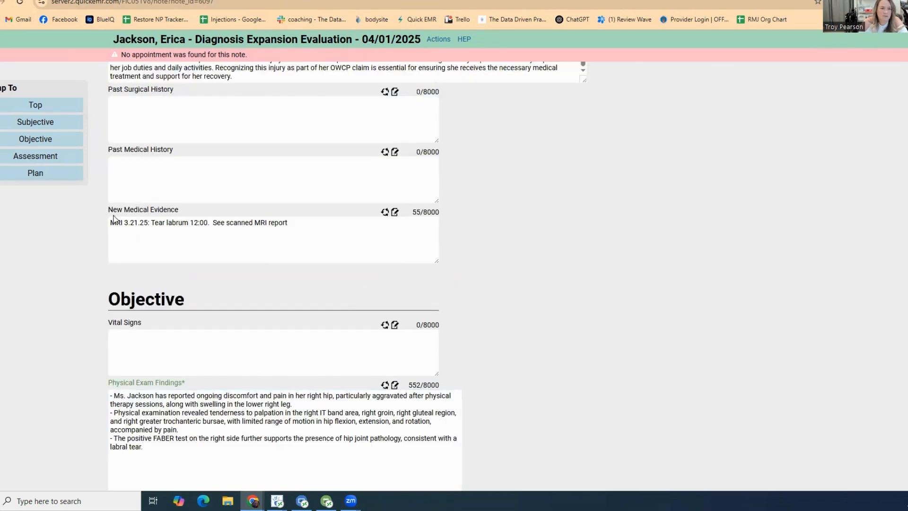
left_click(114, 218)
triple_click(115, 223)
right_click(118, 221)
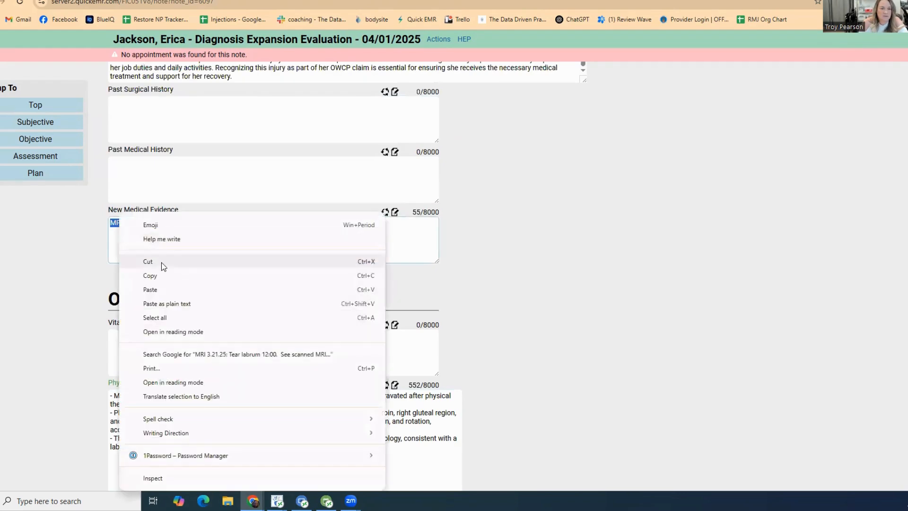
left_click(162, 276)
scroll(503, 317, "down", 5)
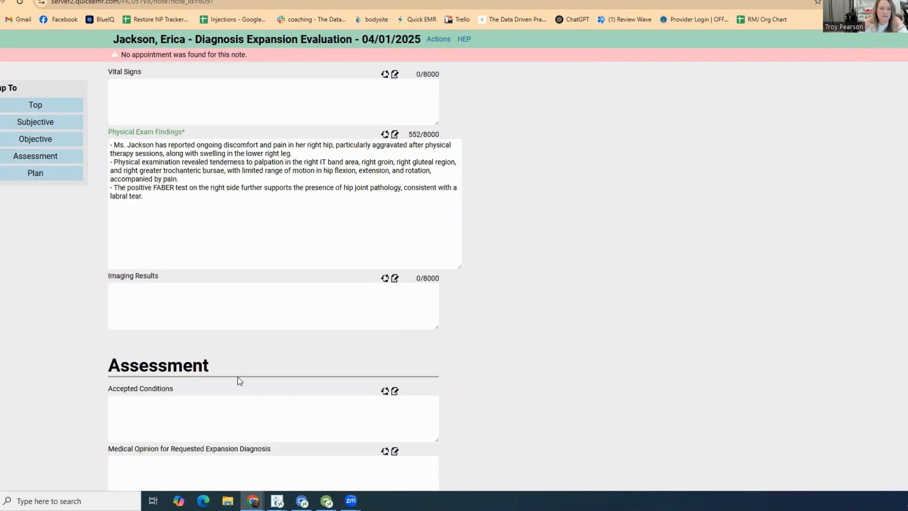
right_click(143, 296)
left_click(170, 158)
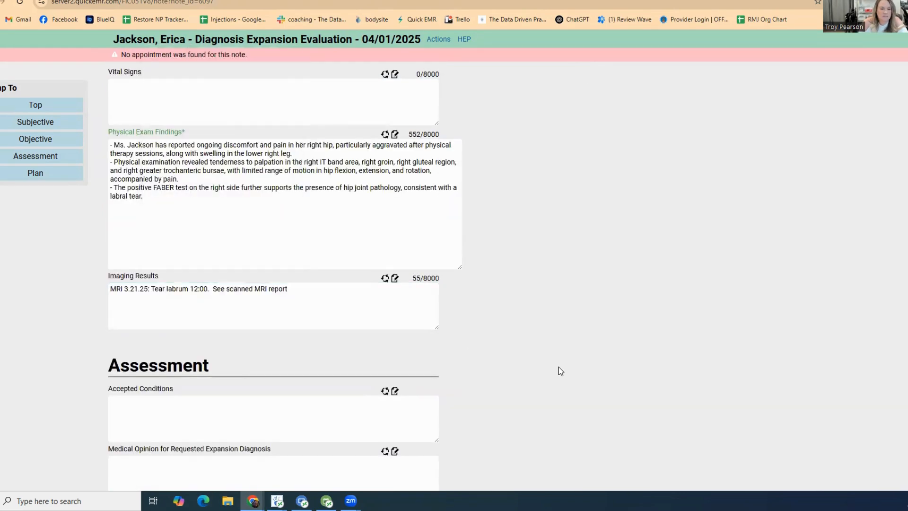
Go to the patient's Case Information and copy every code and description in the case's Diagnosis list
scroll(558, 367, "down", 3)
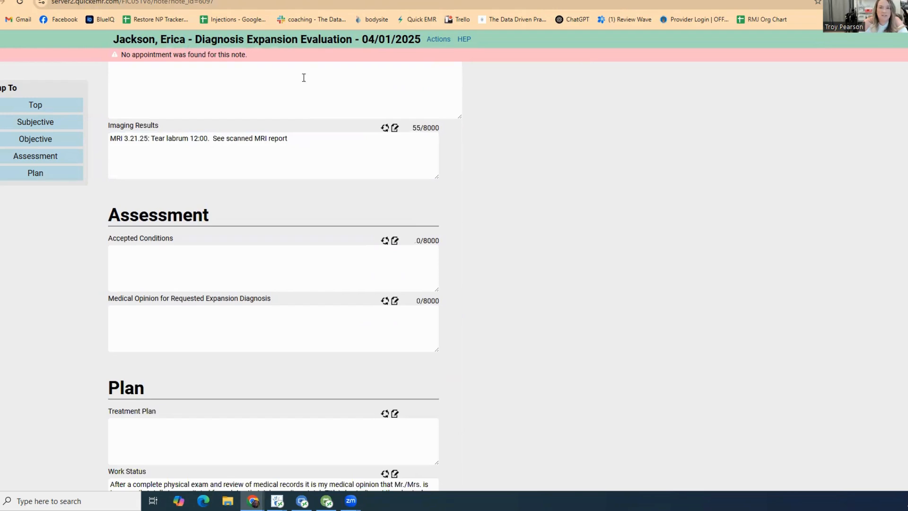
key("alt+Left")
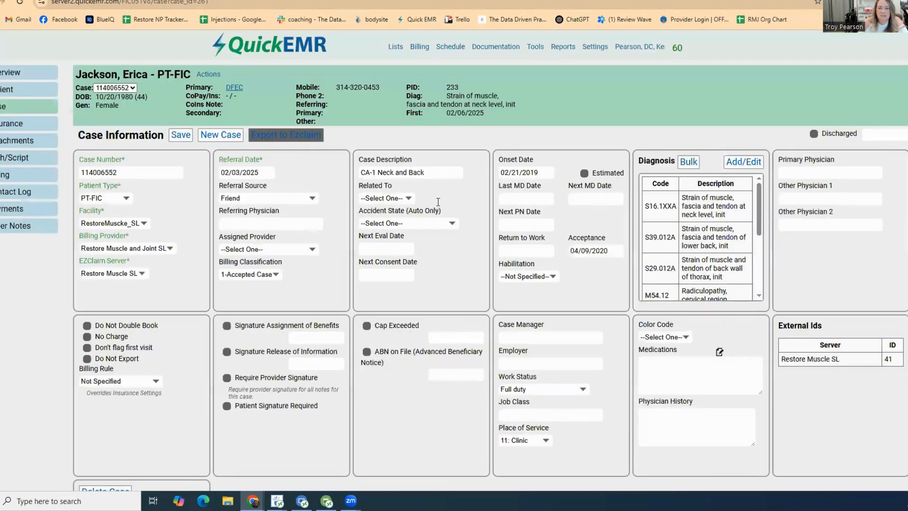
scroll(705, 213, "down", 7)
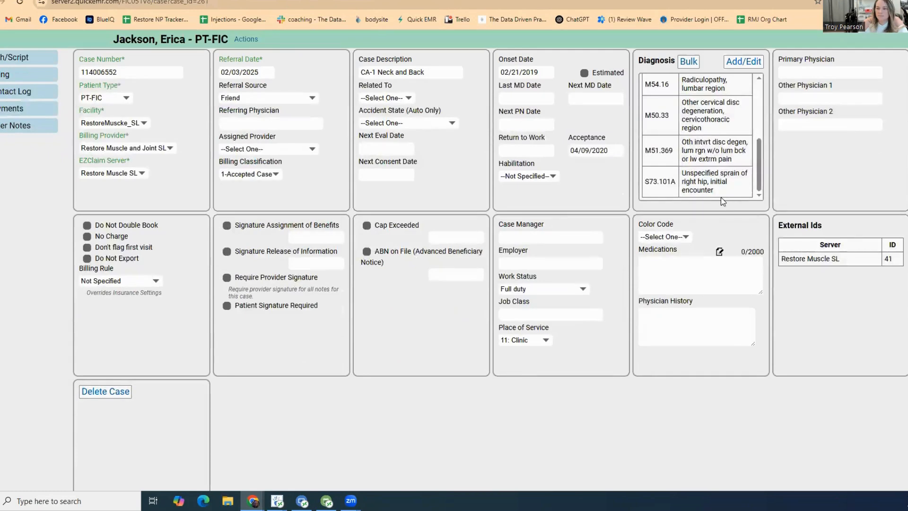
left_click_drag(662, 132, 664, 110)
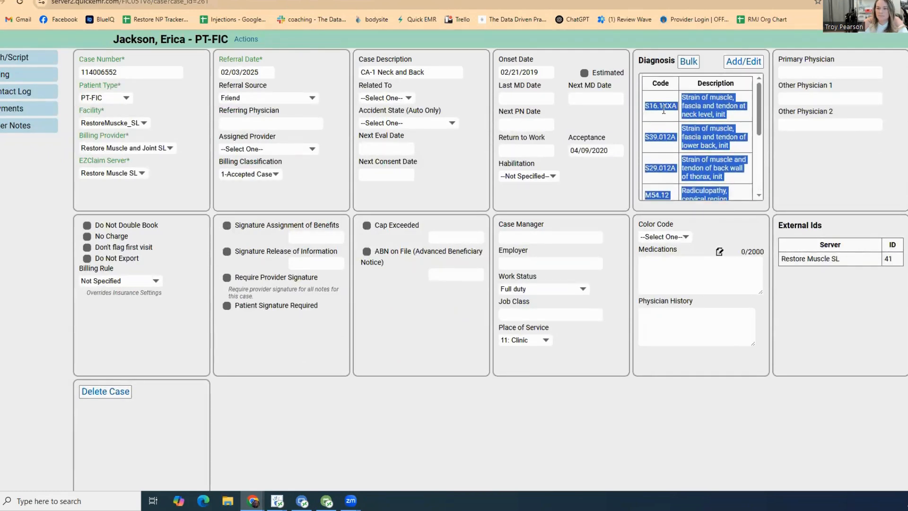
right_click(697, 107)
left_click(501, 122)
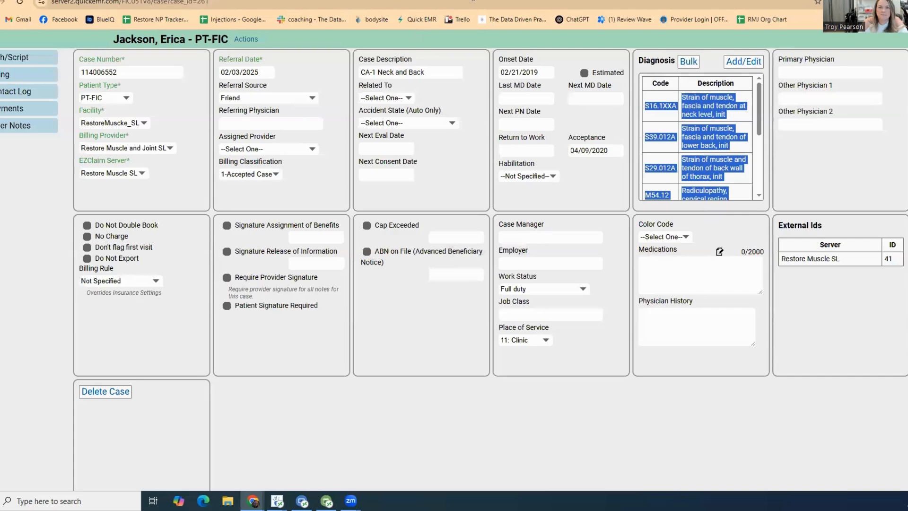
Return to the Diagnosis Expansion Evaluation note and paste the copied diagnoses into Accepted Conditions
key("alt+Left")
right_click(149, 254)
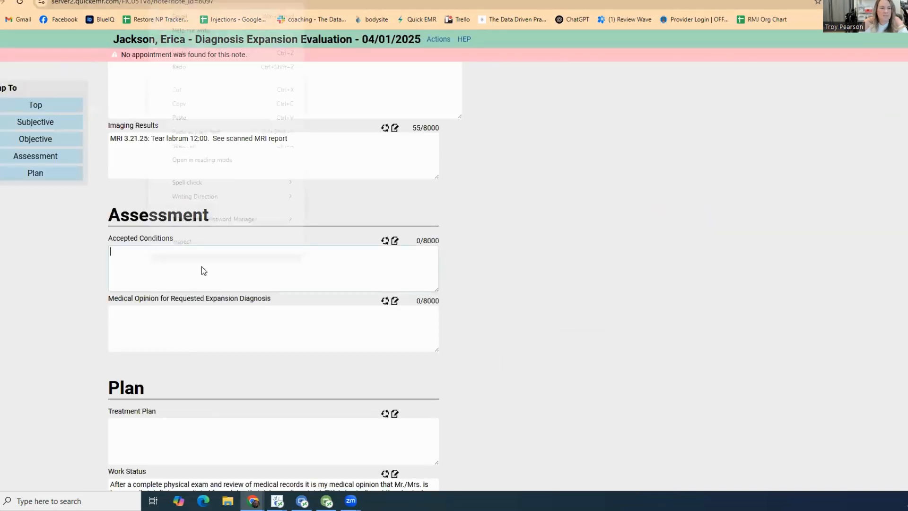
left_click(208, 130)
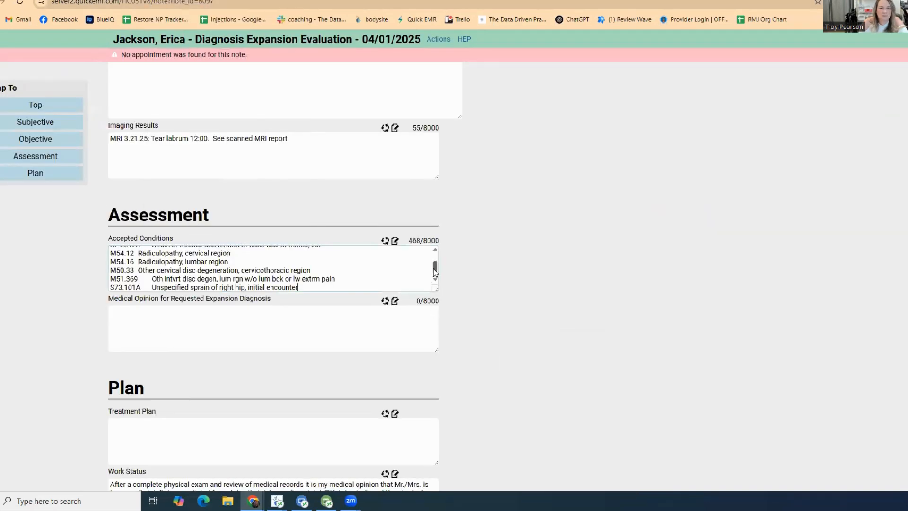
left_click_drag(435, 267, 432, 244)
scroll(493, 285, "down", 1)
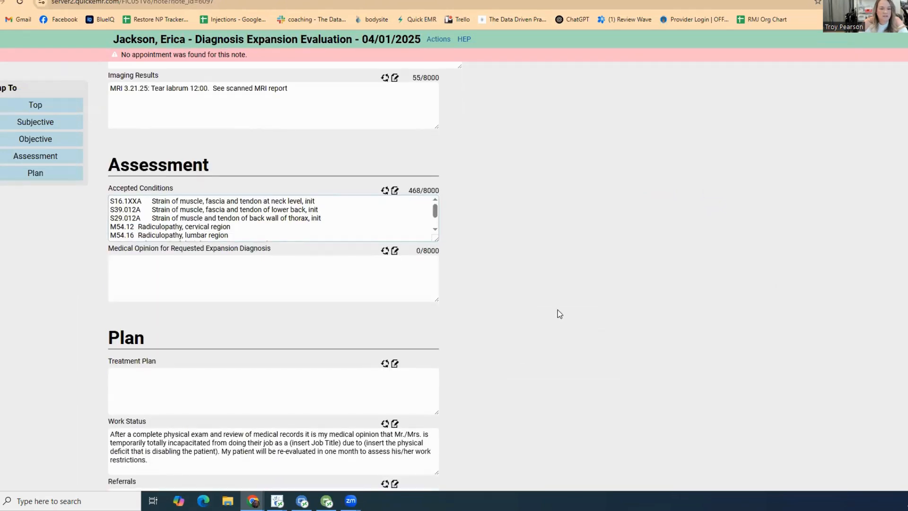
scroll(558, 310, "down", 2)
scroll(551, 291, "up", 5)
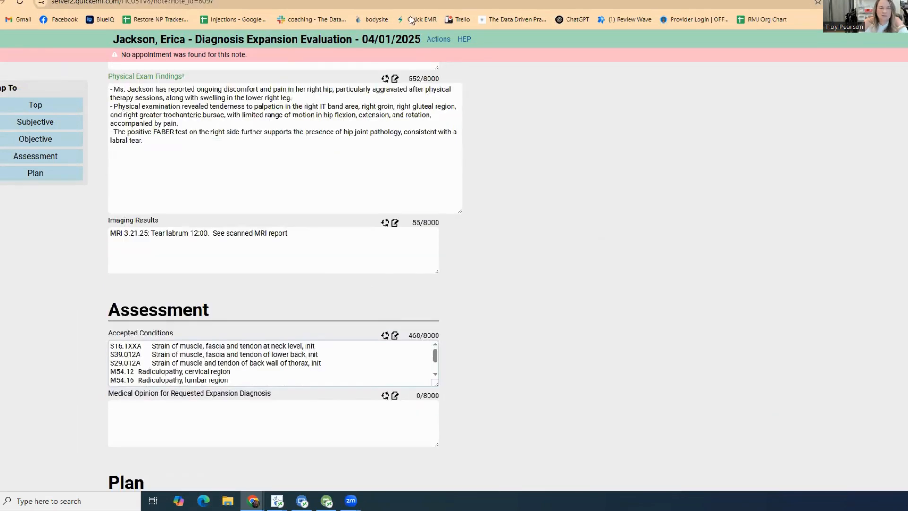
Switch to the AI assistant and send "Will you write me a detailed medical opinion for this requested diagnosis expansion?"
left_click(411, 1)
left_click(301, 391)
scroll(308, 379, "down", 2)
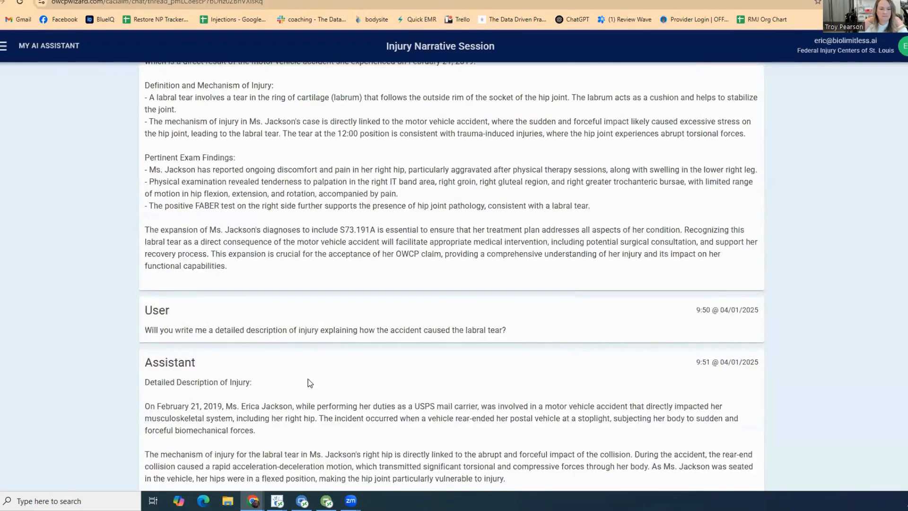
scroll(308, 379, "down", 6)
scroll(284, 442, "down", 2)
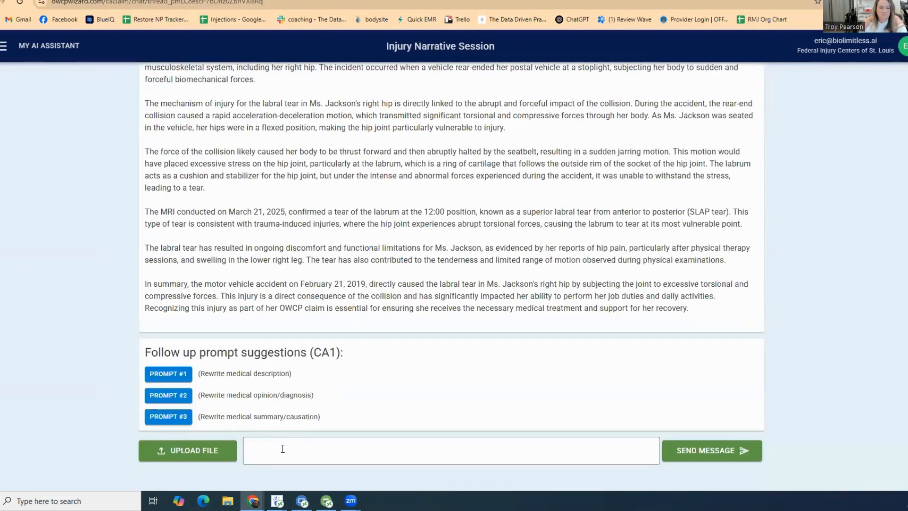
left_click(277, 450)
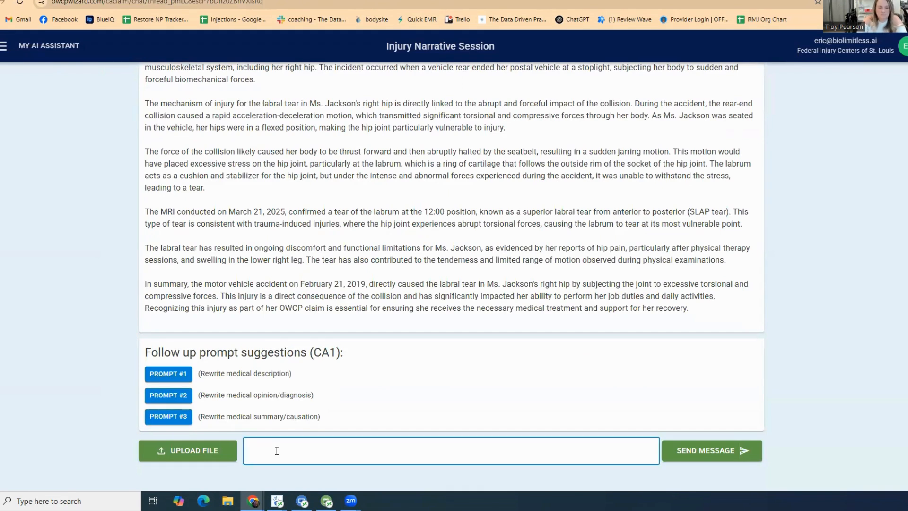
type("Will you write me a detat")
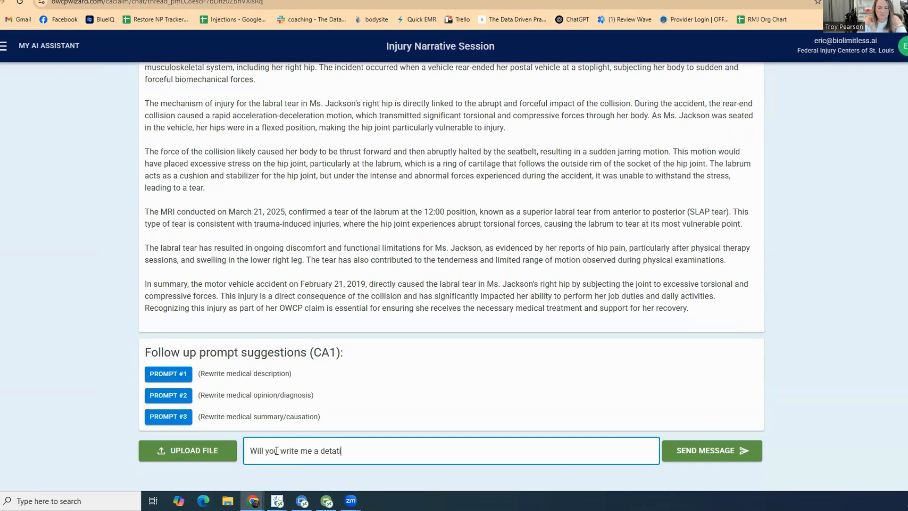
type("iled medc")
type("opinion fo")
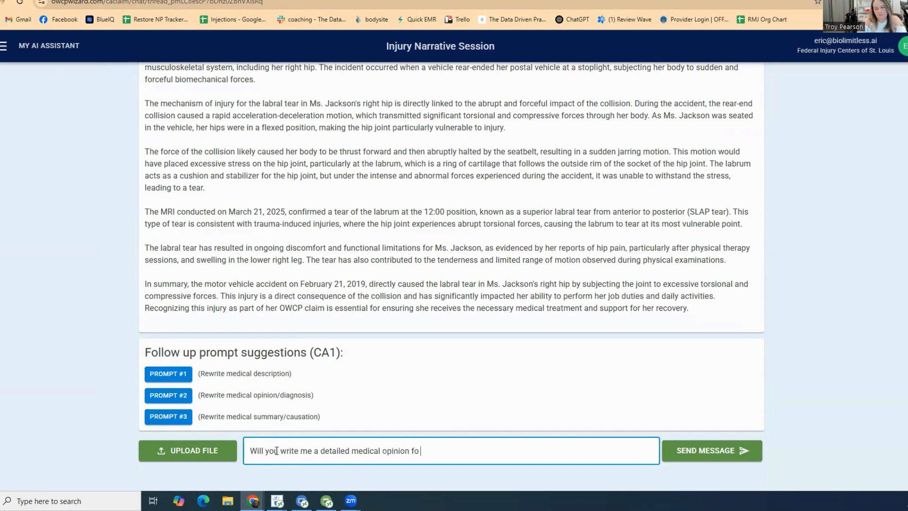
type("r this reque")
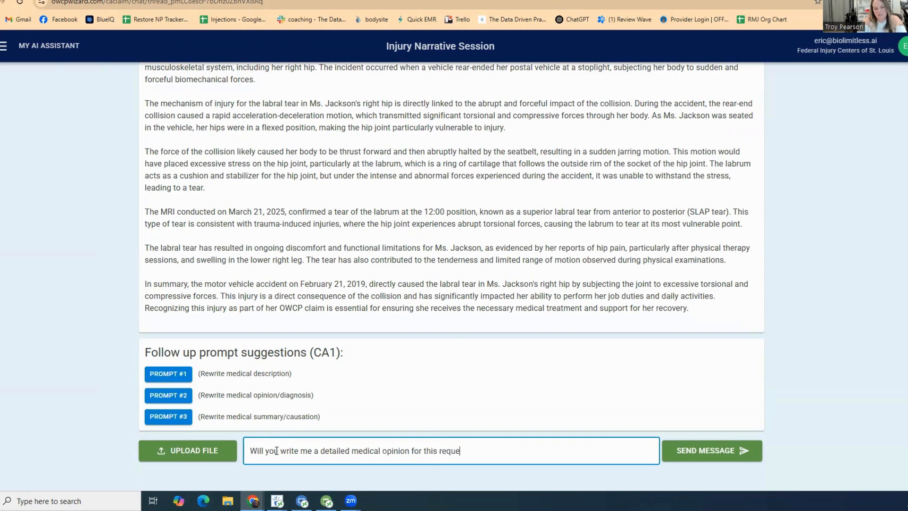
type("sted diagnosis expansion?")
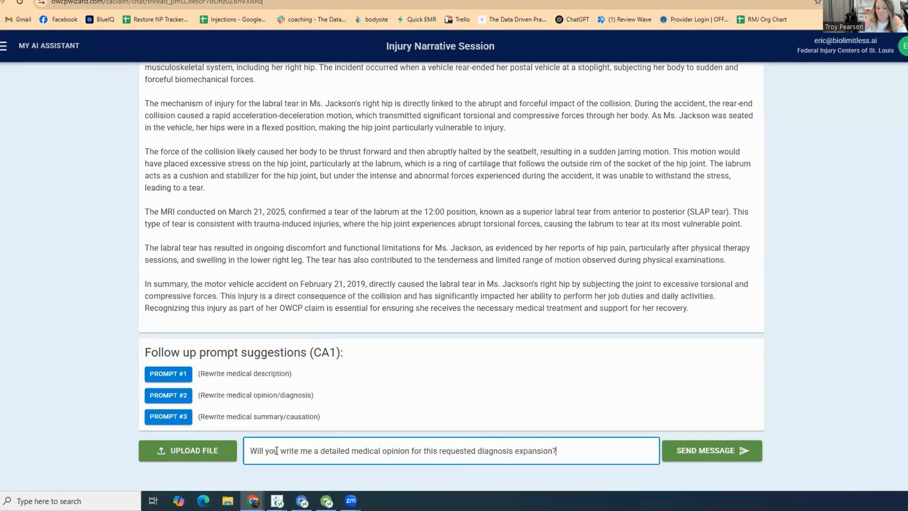
left_click(699, 458)
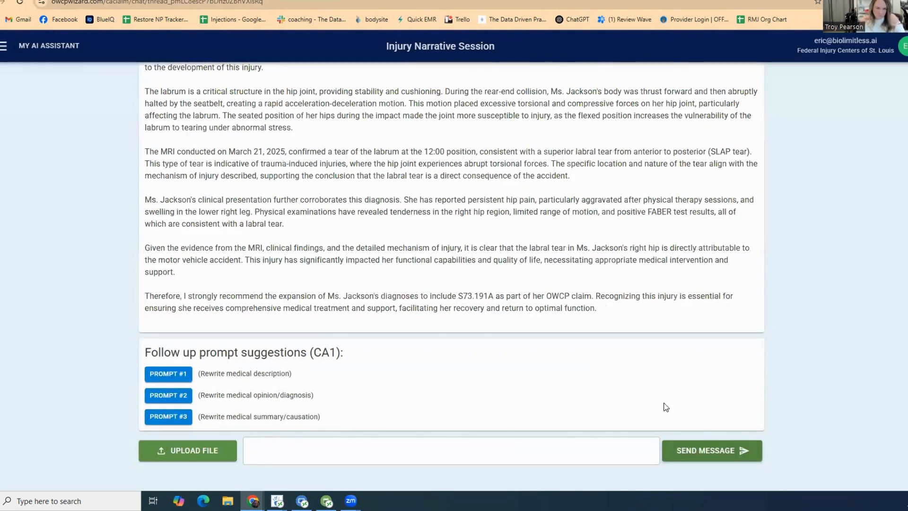
Review the assistant's Detailed Medical Opinion for Diagnosis Expansion and copy all its paragraphs without the heading
scroll(384, 336, "up", 1)
scroll(384, 336, "up", 1)
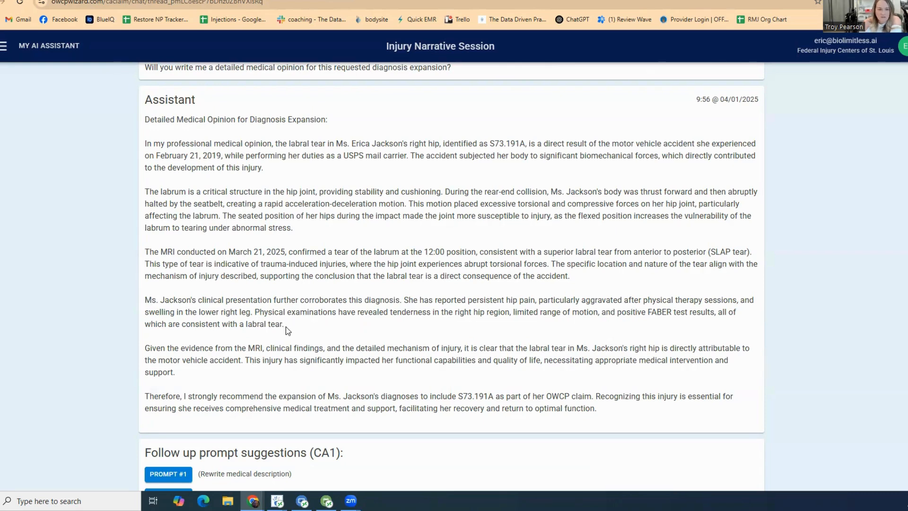
scroll(306, 347, "down", 1)
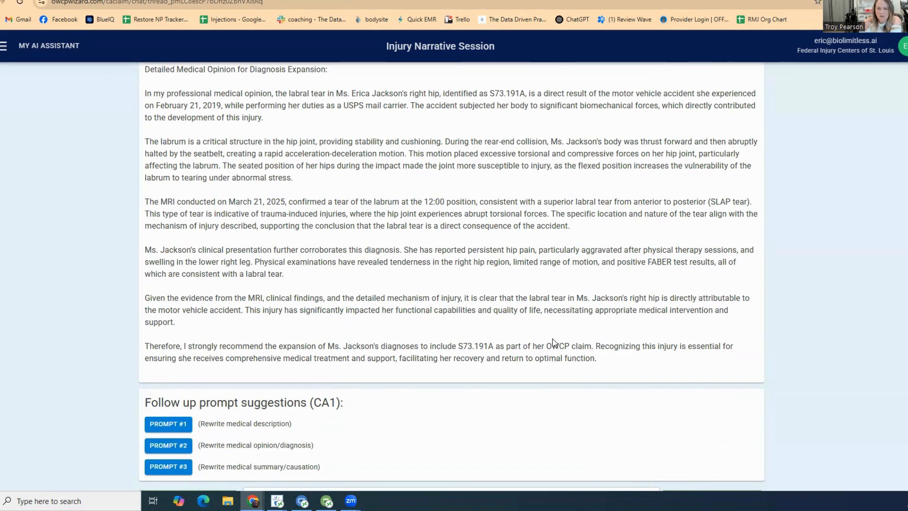
left_click_drag(597, 358, 155, 158)
right_click(154, 157)
left_click(171, 172)
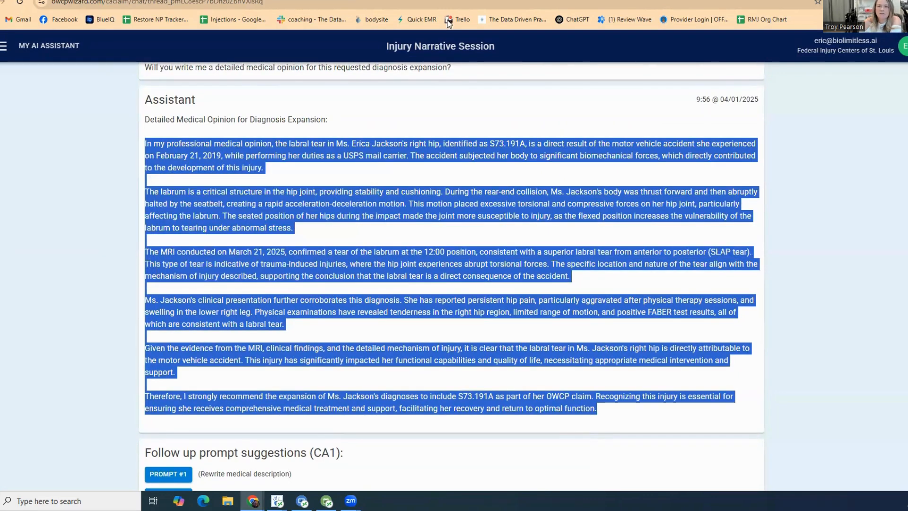
Switch to QuickEMR, paste the copied opinion into Medical Opinion for Requested Expansion Diagnosis, and enlarge that text box
key("ctrl+Tab")
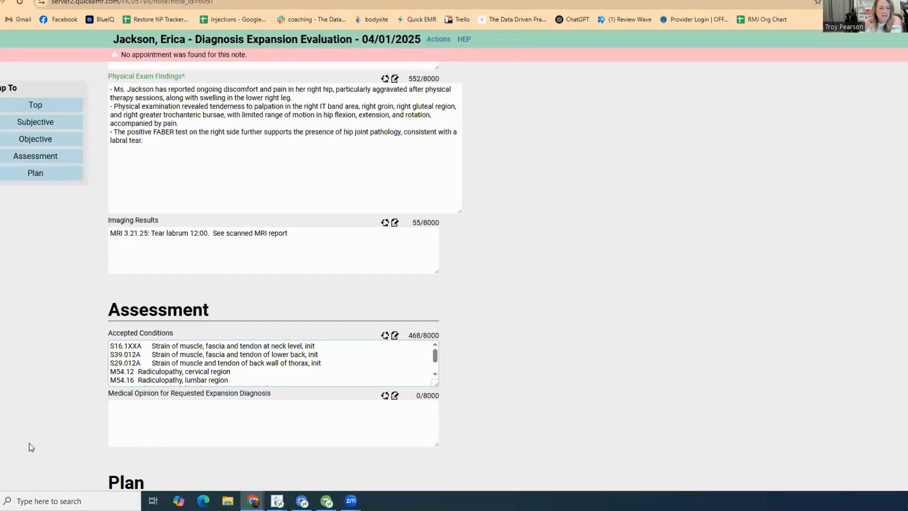
scroll(214, 360, "down", 2)
left_click(137, 418)
right_click(137, 418)
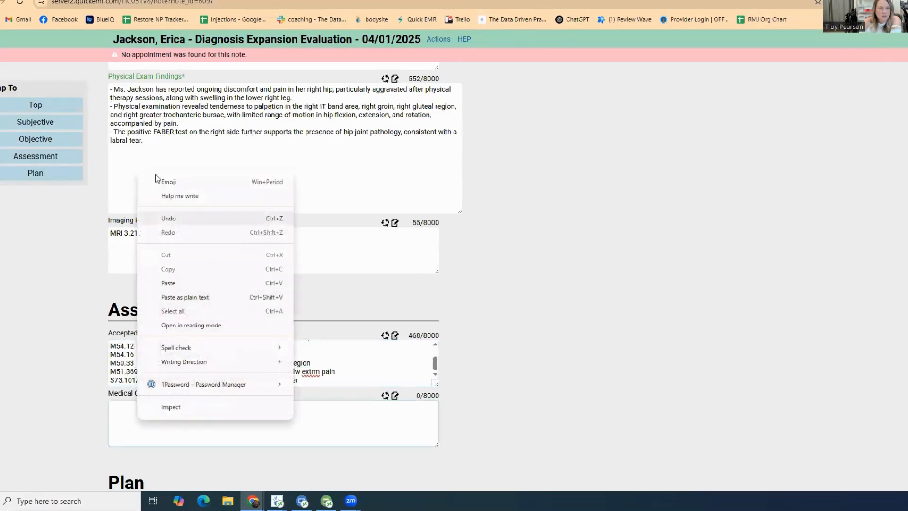
left_click(168, 282)
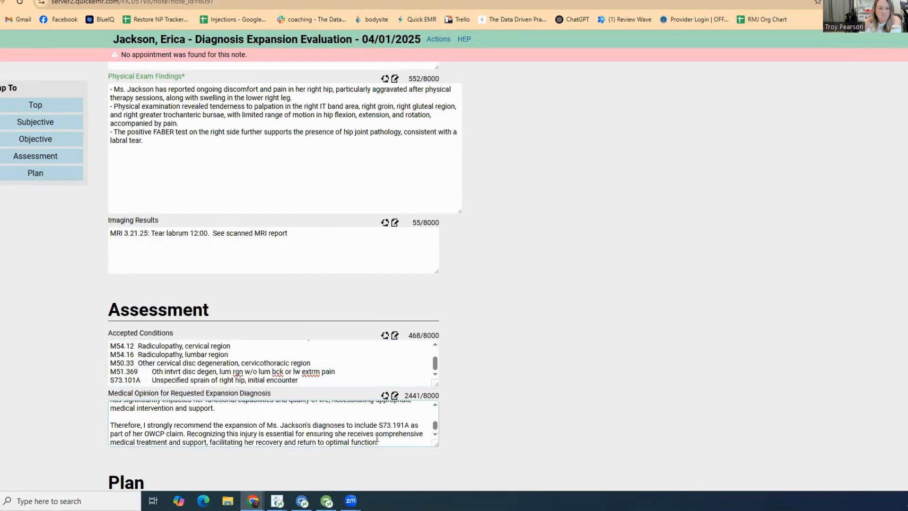
left_click_drag(467, 487, 473, 494)
Enter "Continue with ordered Physical Therapy." as the Treatment Plan and clear the template text from Work Status
scroll(591, 307, "down", 6)
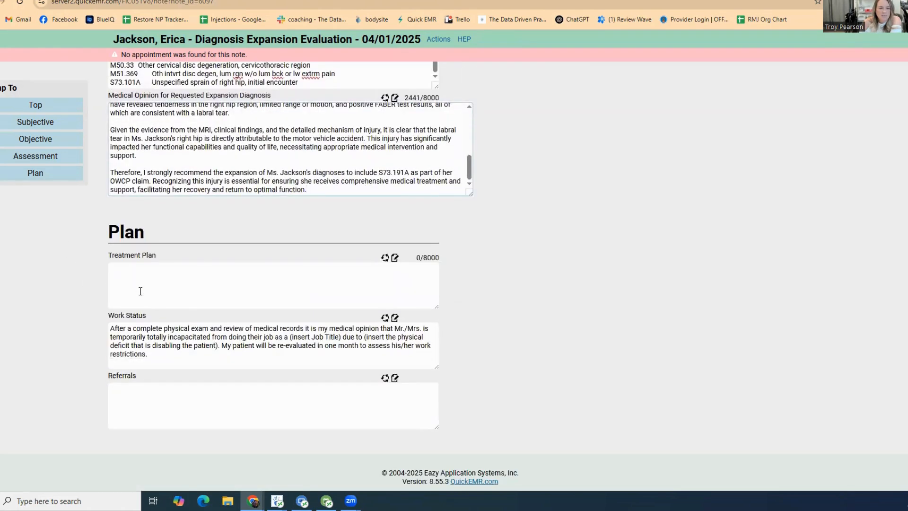
left_click(157, 291)
type("Continu")
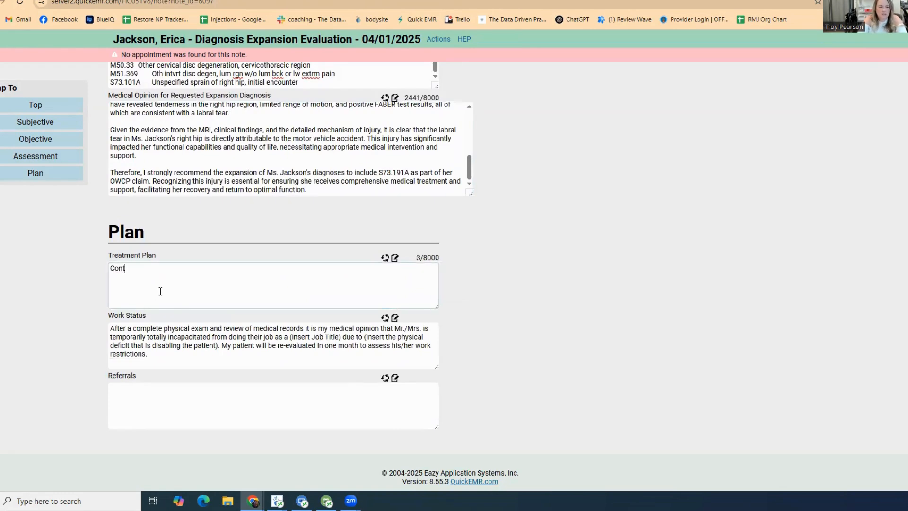
key("BackSpace")
type("e")
type("nue with order")
type("ed P")
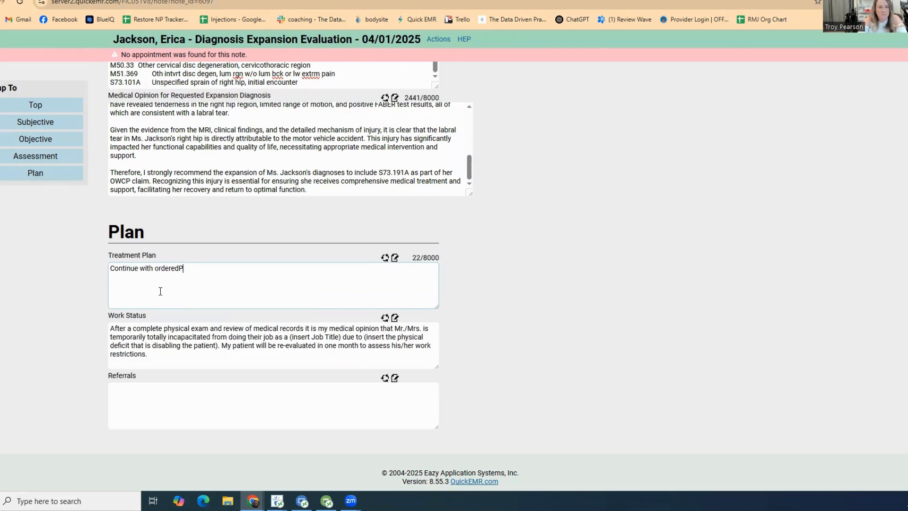
key("BackSpace")
key("BackSpace")
type("hysical terap")
key("BackSpace")
key("BackSpace")
key("BackSpace")
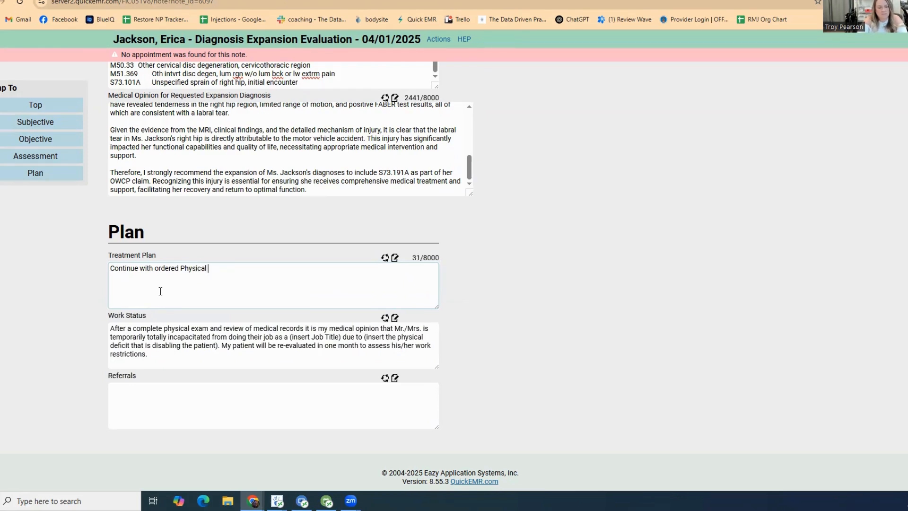
type("Therap")
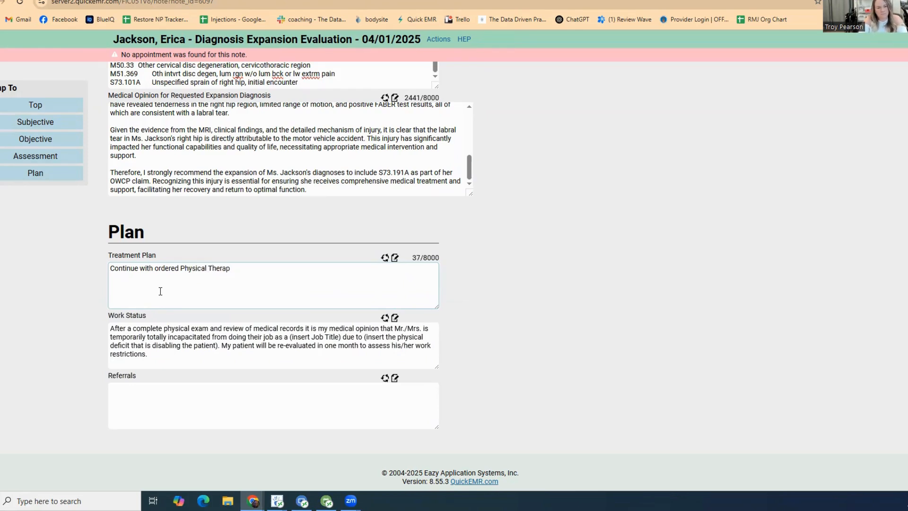
type("y.")
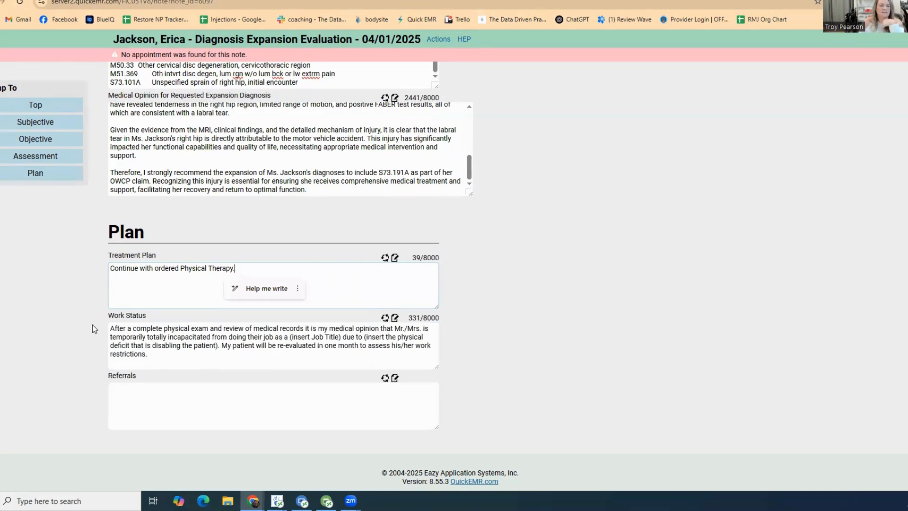
key("Tab")
key("BackSpace")
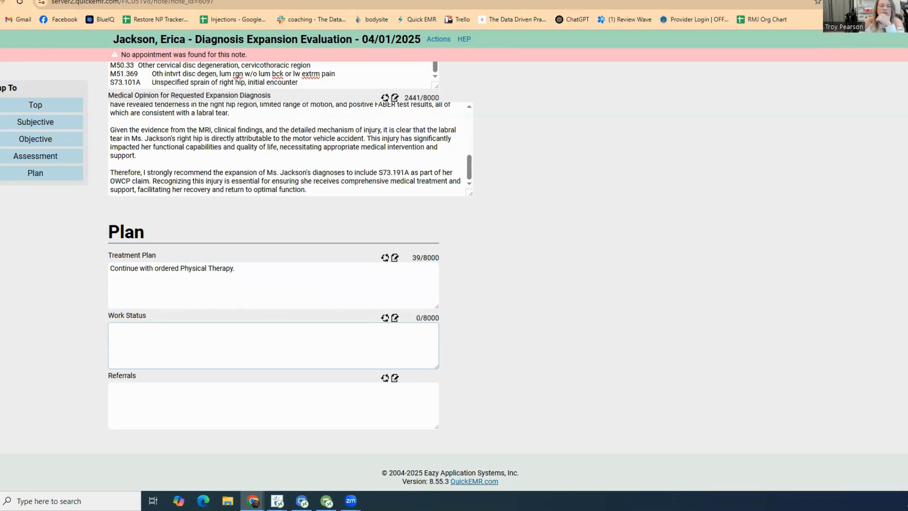
From the patient's overview, open the details of the 03/11/2025 Medical-Re-eval note
key("alt+Left")
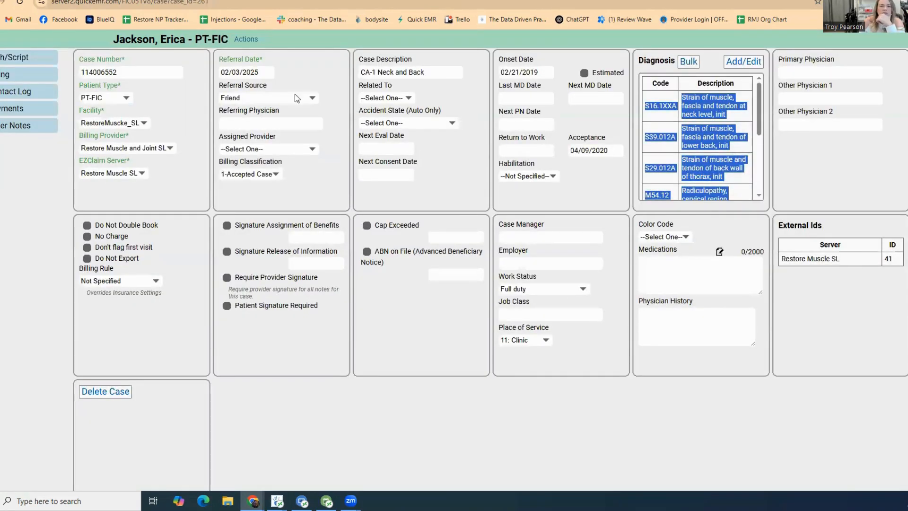
scroll(202, 211, "up", 2)
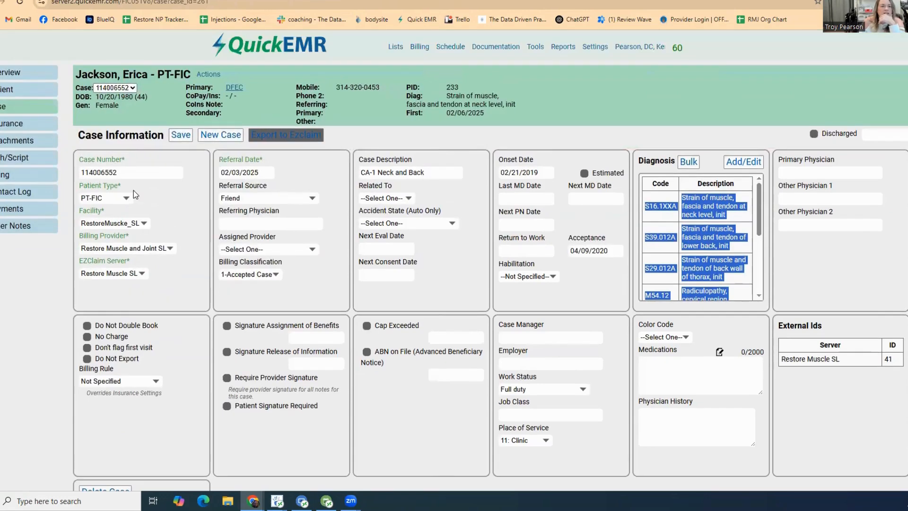
left_click(19, 88)
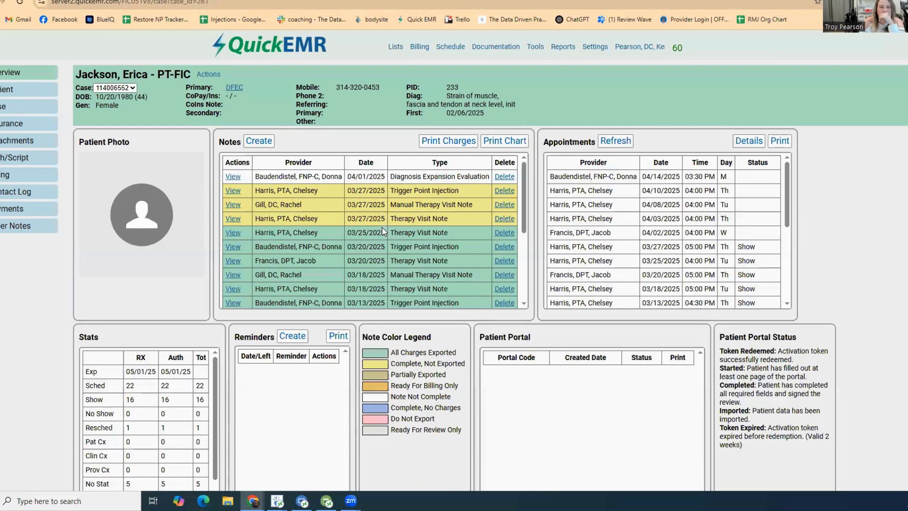
scroll(415, 228, "down", 2)
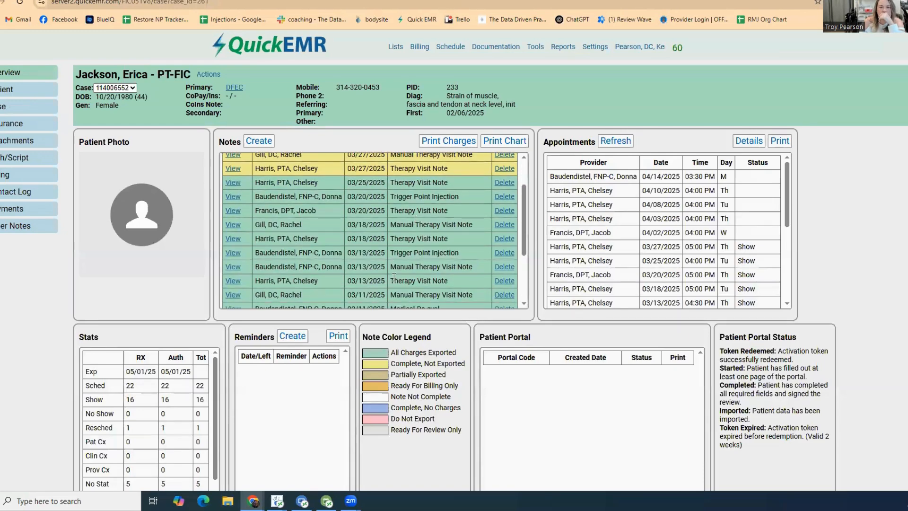
scroll(379, 265, "down", 3)
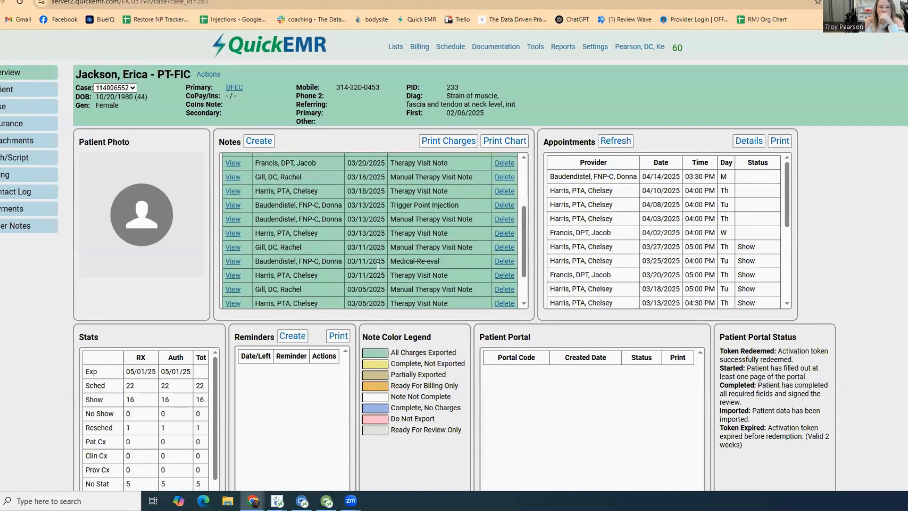
left_click(233, 258)
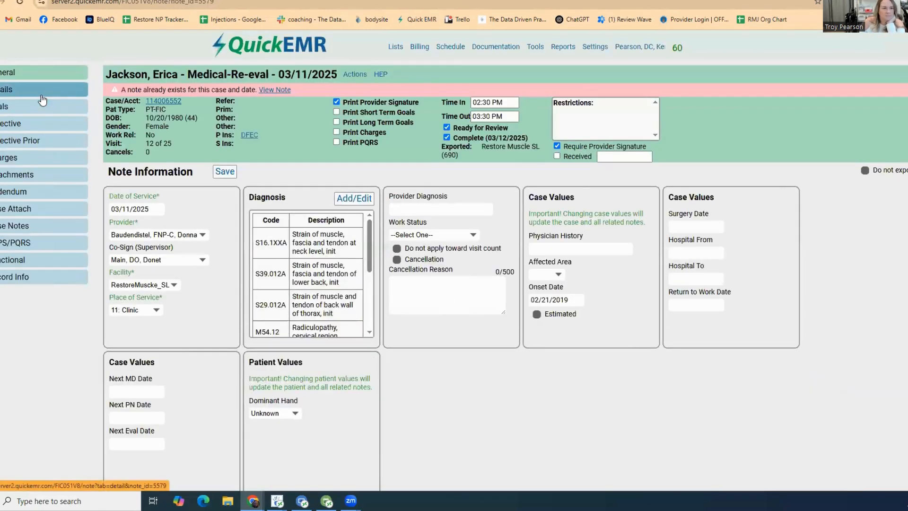
left_click(41, 96)
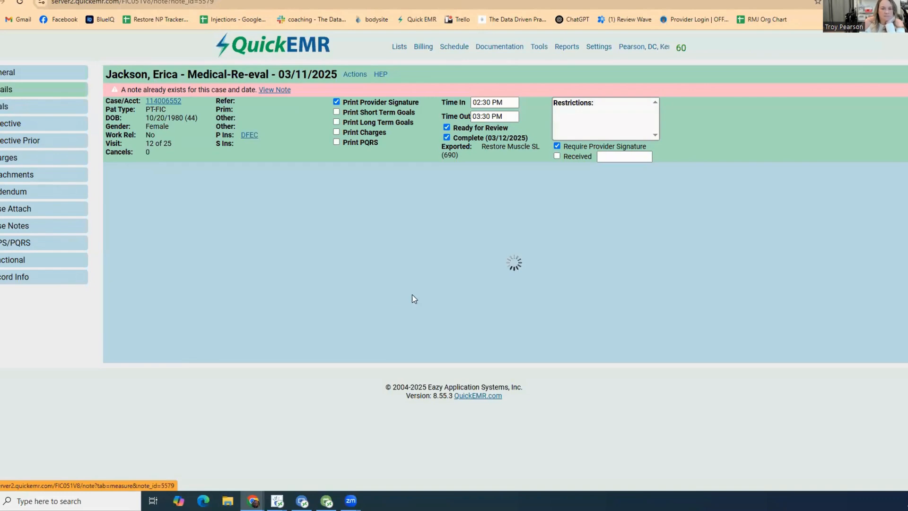
Check the re-evaluation's work status, plan, assessment and history, and return to the Diagnosis Expansion Evaluation note
scroll(574, 295, "down", 5)
scroll(571, 291, "down", 15)
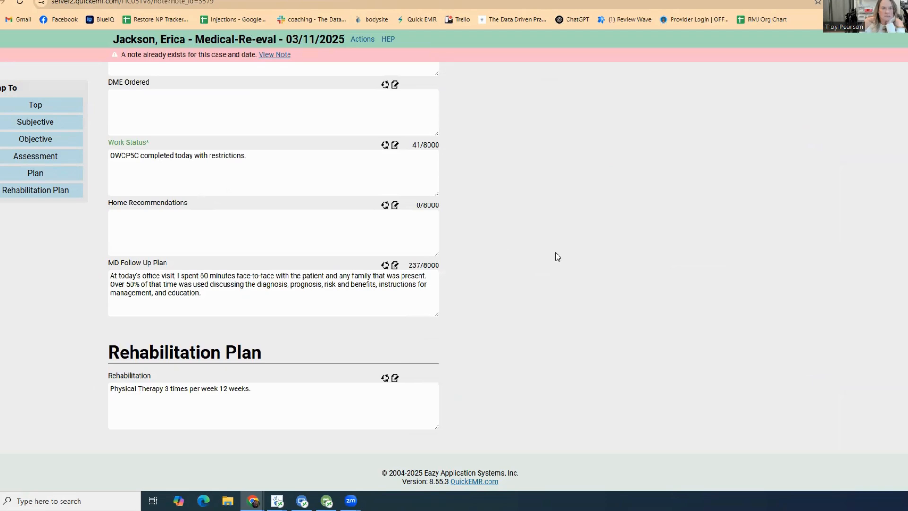
scroll(558, 256, "up", 10)
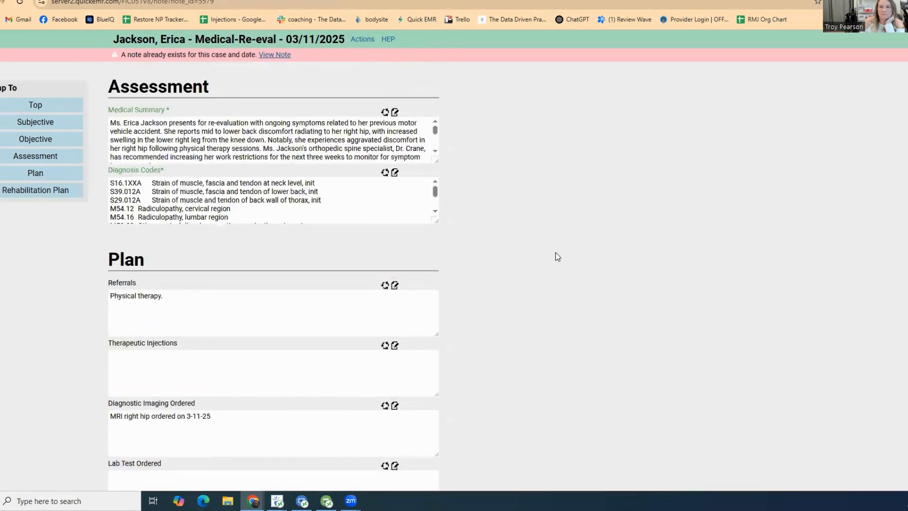
scroll(558, 256, "up", 10)
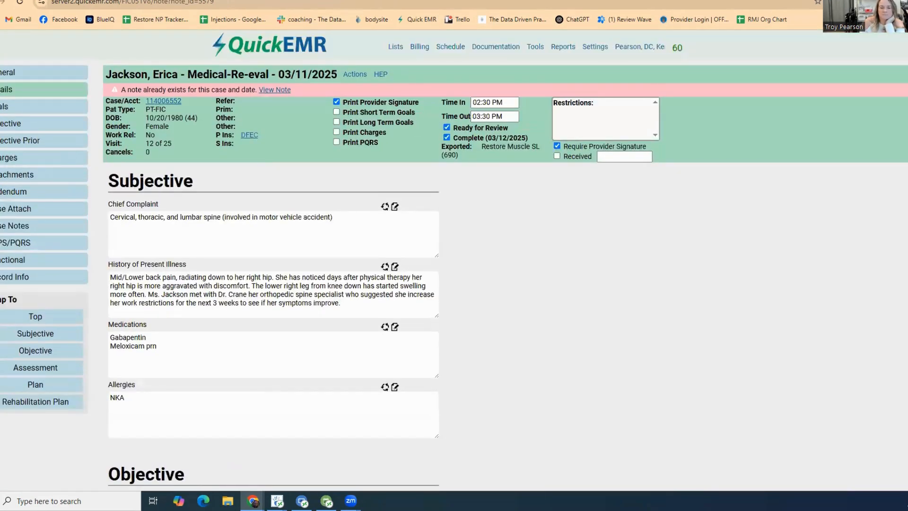
left_click(504, 1)
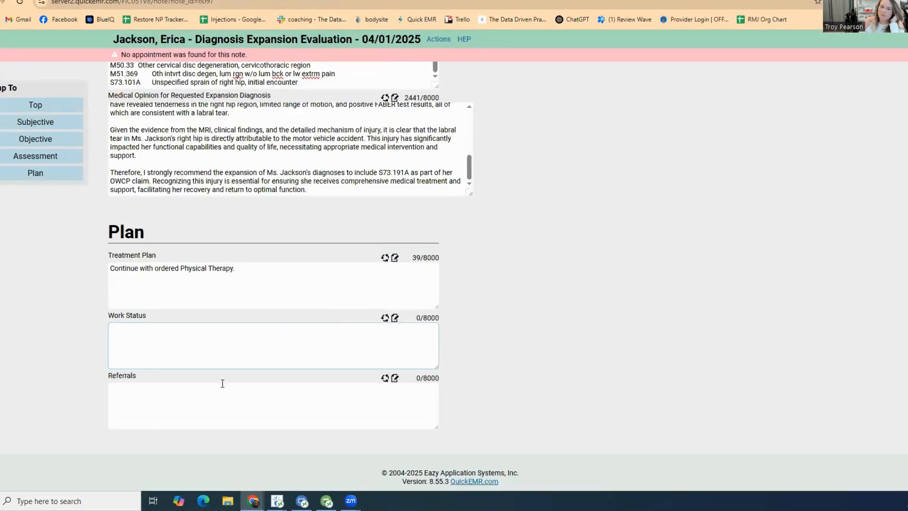
left_click(137, 260)
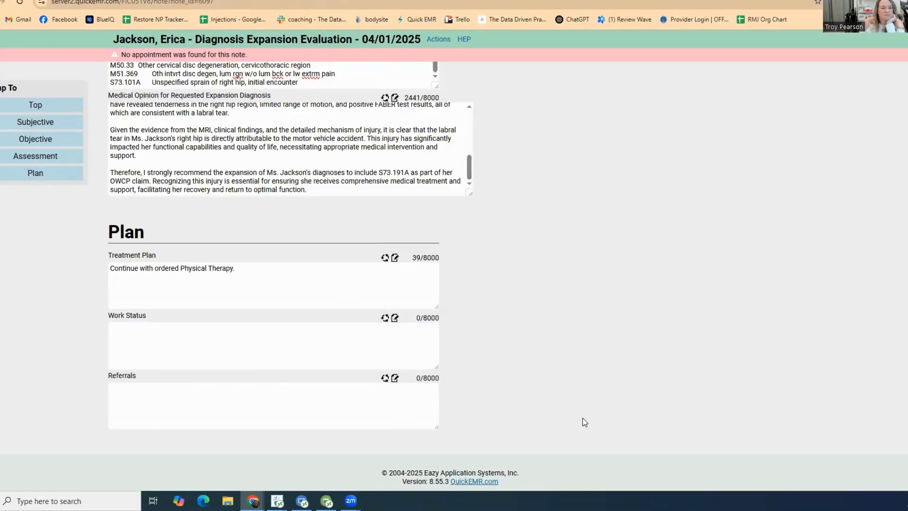
Enlarge the Medical Opinion for Requested Expansion Diagnosis text box to show nearly the whole opinion
scroll(544, 339, "up", 3)
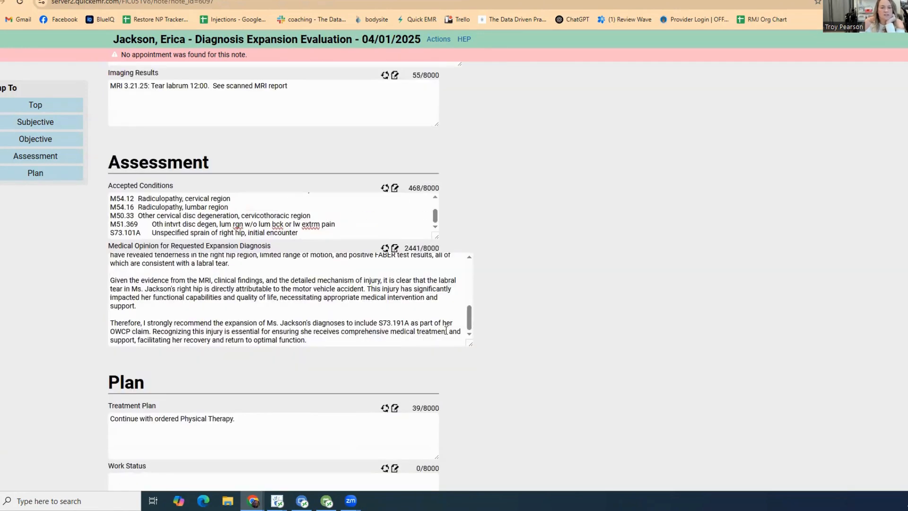
left_click_drag(470, 342, 533, 444)
scroll(285, 347, "up", 1)
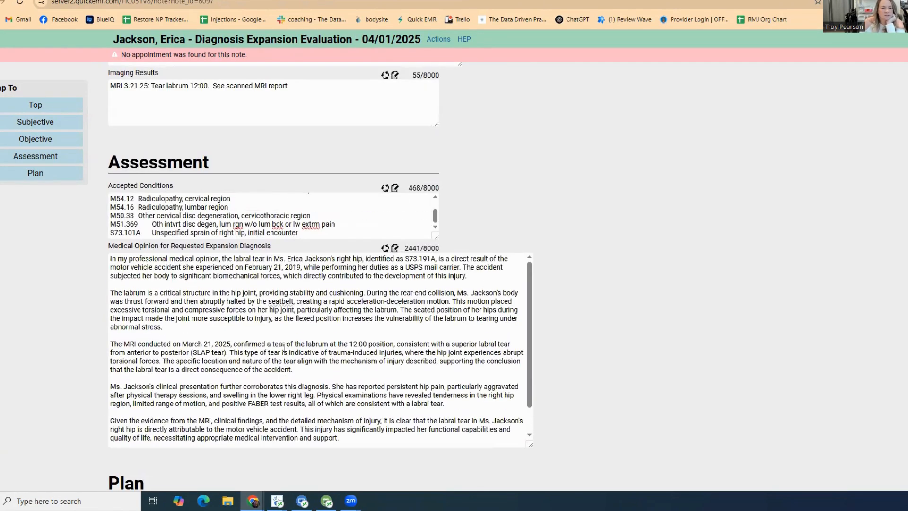
scroll(259, 219, "up", 1)
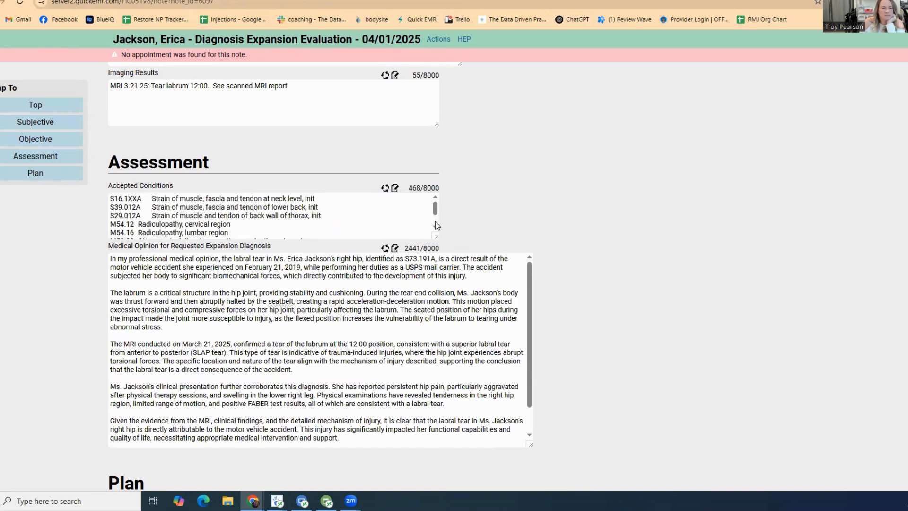
Review the Diagnosis Expansion Evaluation's Subjective, Objective and Assessment sections, including the full medical opinion
scroll(496, 214, "up", 5)
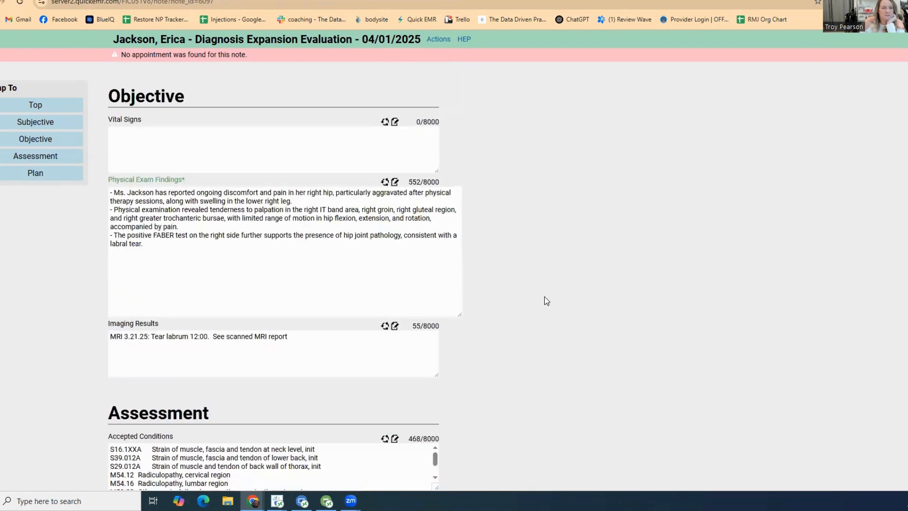
scroll(544, 300, "up", 3)
scroll(544, 300, "up", 2)
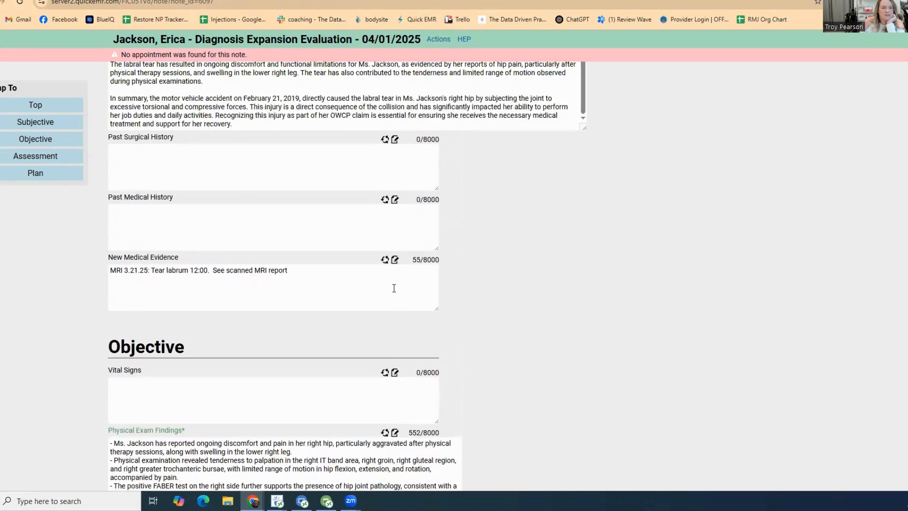
scroll(294, 227, "up", 5)
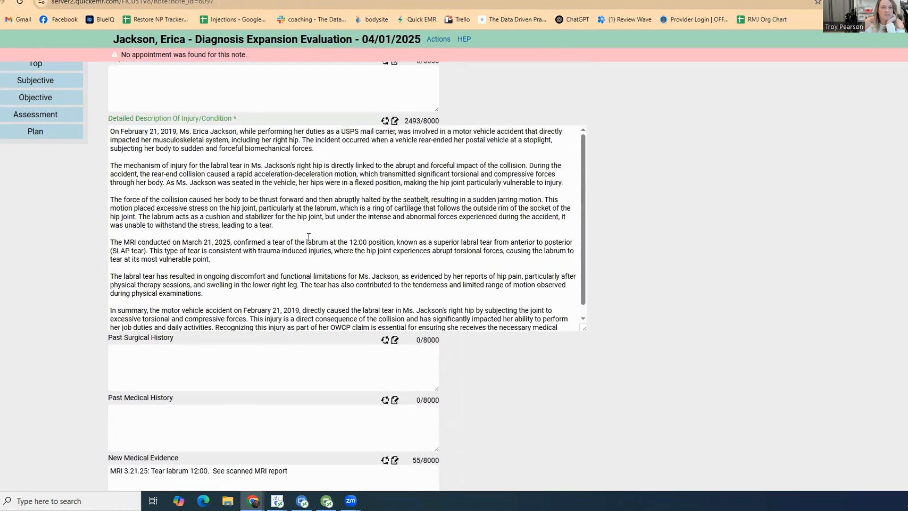
scroll(308, 236, "down", 1)
scroll(298, 189, "up", 1)
scroll(393, 172, "up", 3)
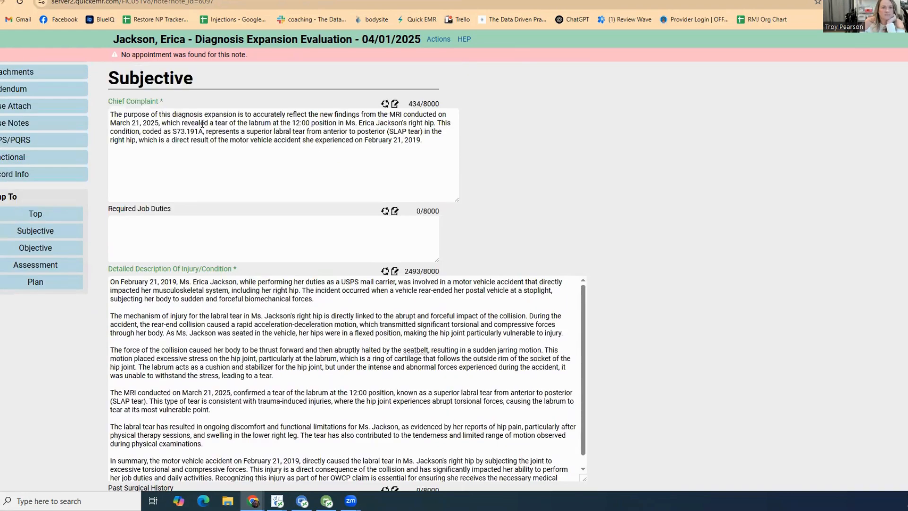
scroll(661, 239, "down", 15)
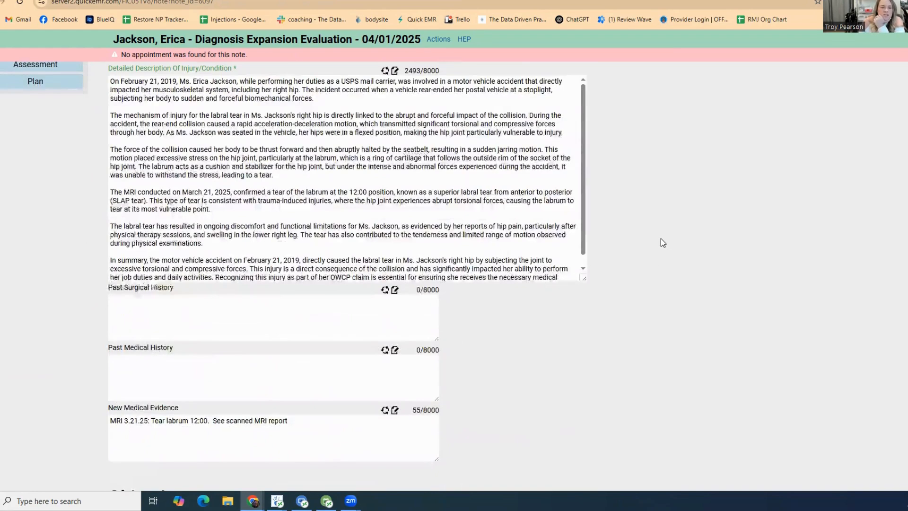
scroll(660, 239, "down", 4)
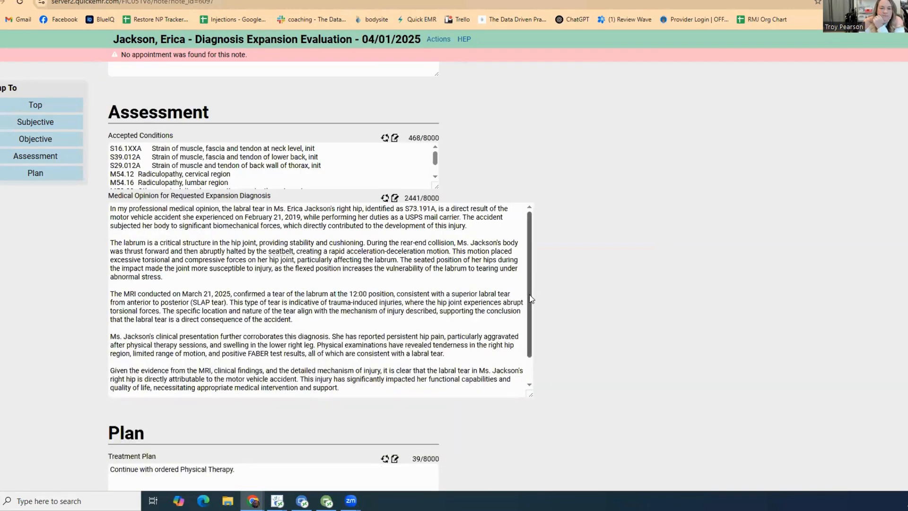
left_click_drag(527, 293, 520, 277)
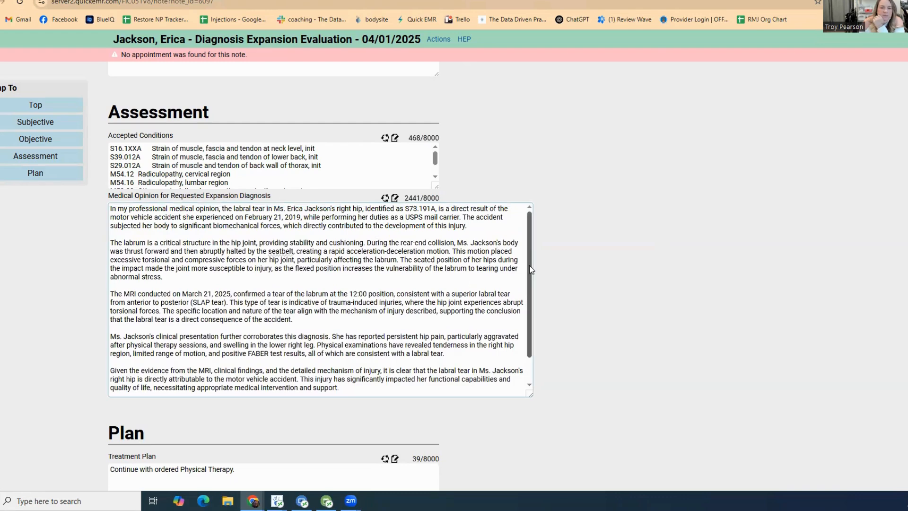
left_click_drag(529, 265, 544, 330)
scroll(616, 320, "up", 20)
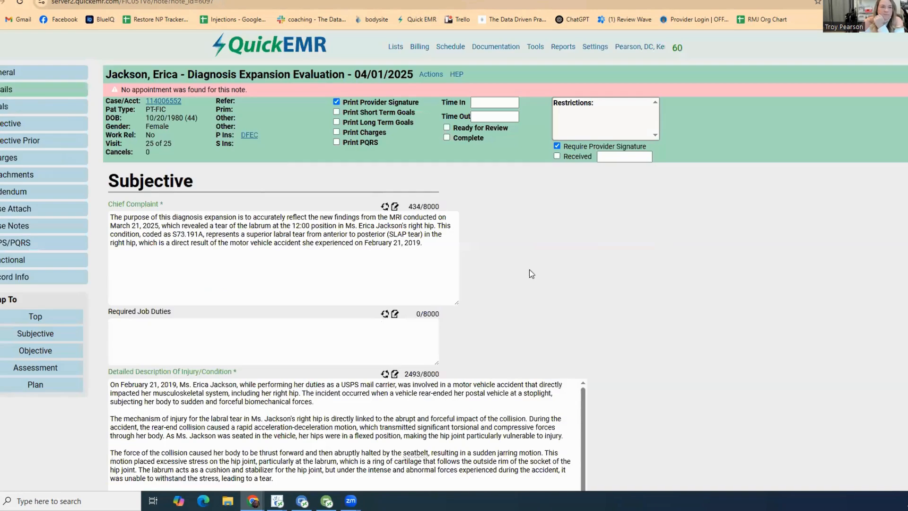
Add S73.191A, Other sprain of right hip, initial encounter, to the note's general diagnosis list, insert the selections and check the list
left_click(19, 72)
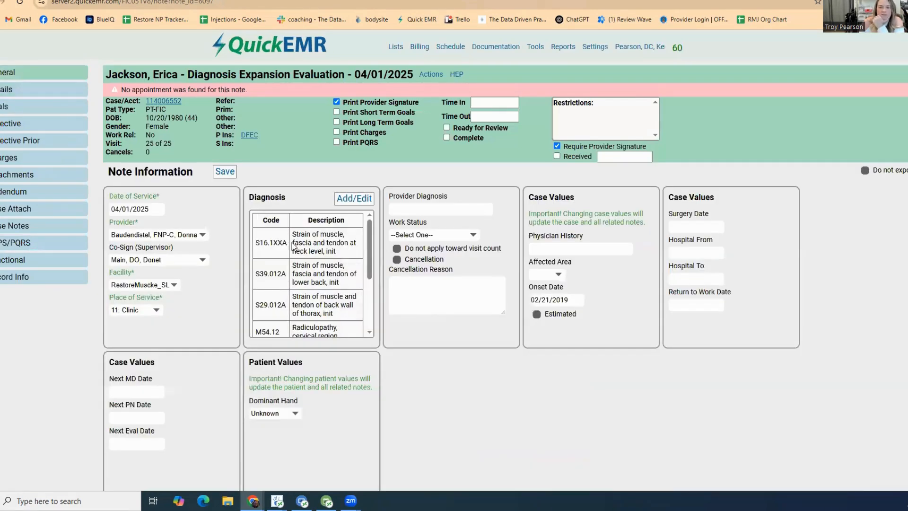
left_click(351, 203)
left_click(56, 107)
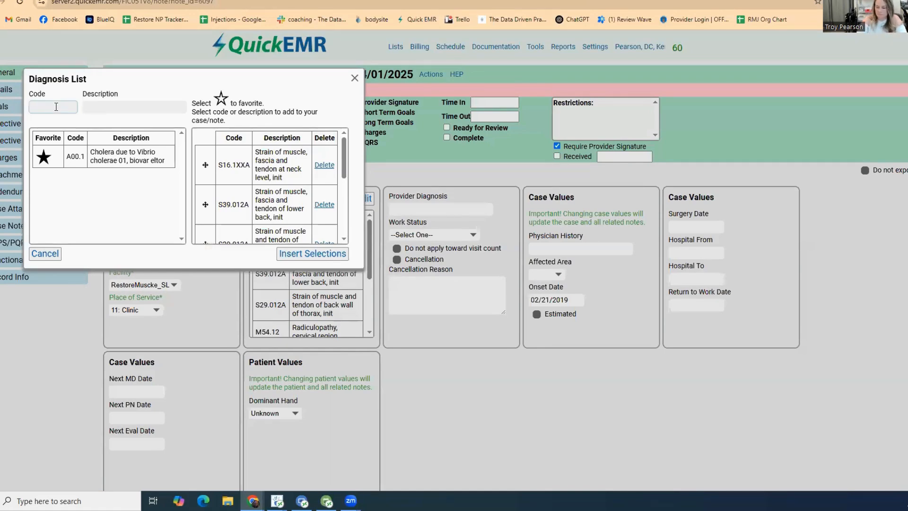
type("S73")
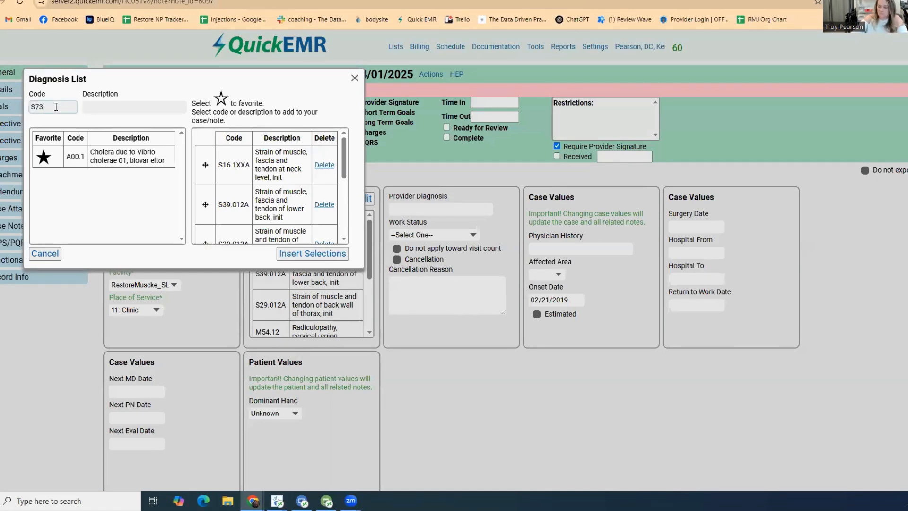
type(".191A")
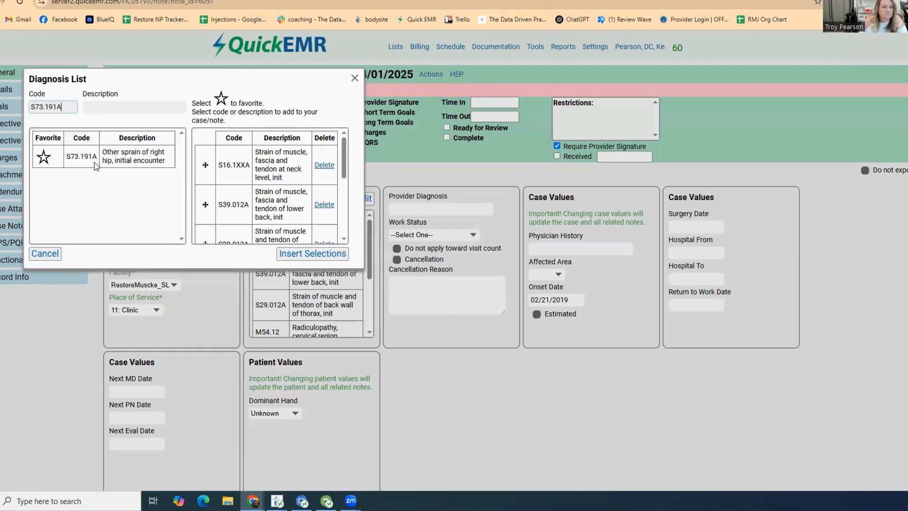
left_click(137, 156)
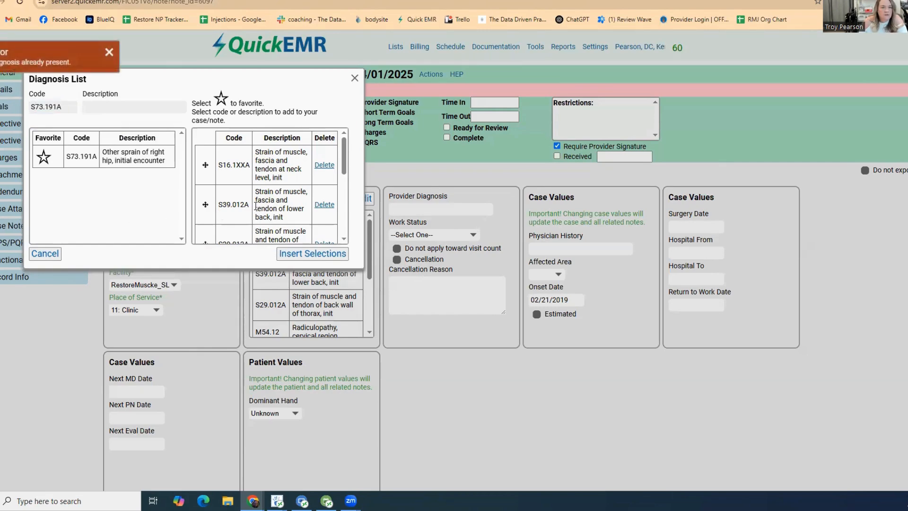
scroll(255, 206, "down", 5)
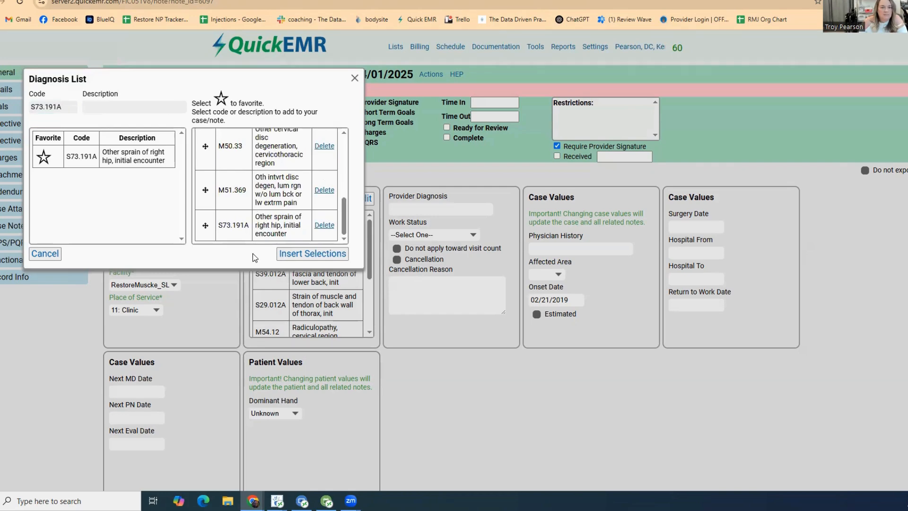
scroll(263, 227, "down", 2)
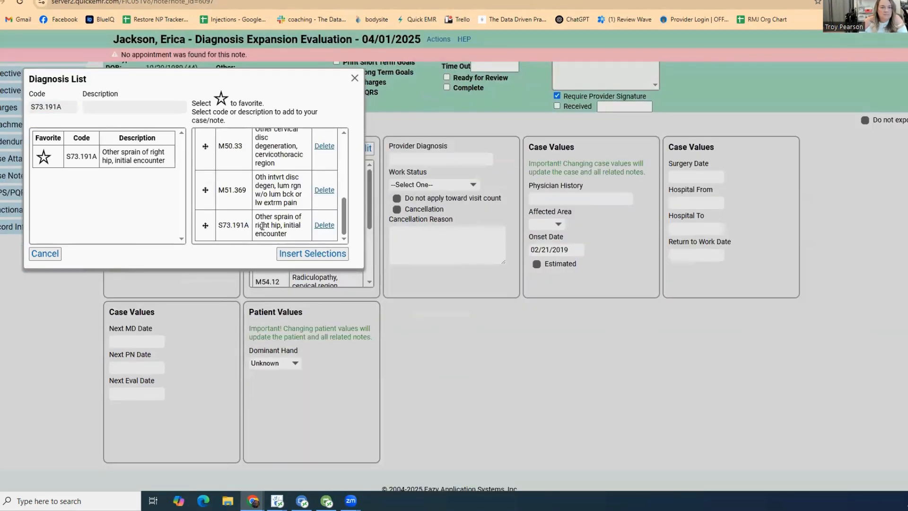
left_click(299, 255)
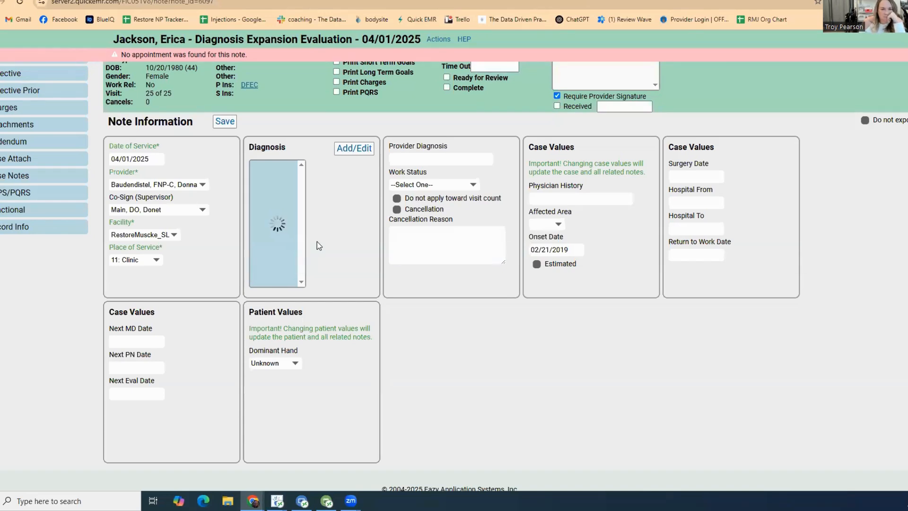
scroll(319, 243, "down", 5)
scroll(318, 243, "down", 1)
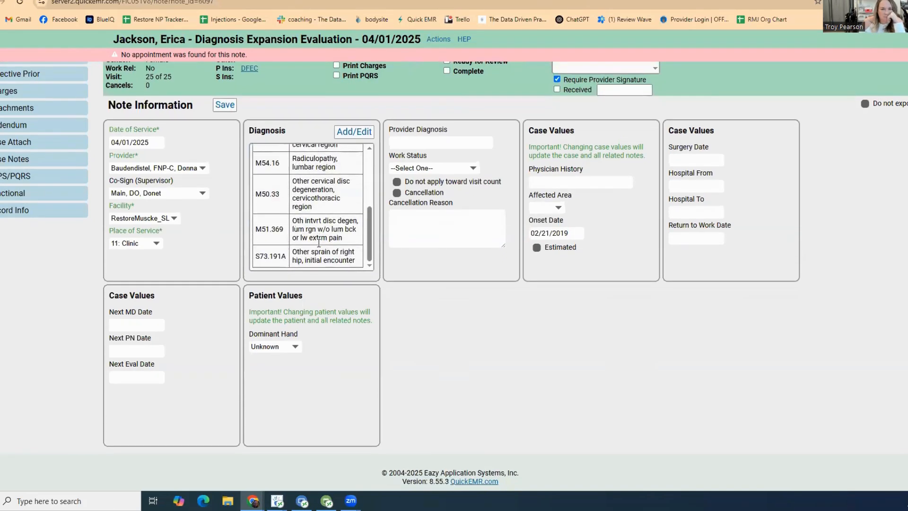
scroll(320, 245, "up", 5)
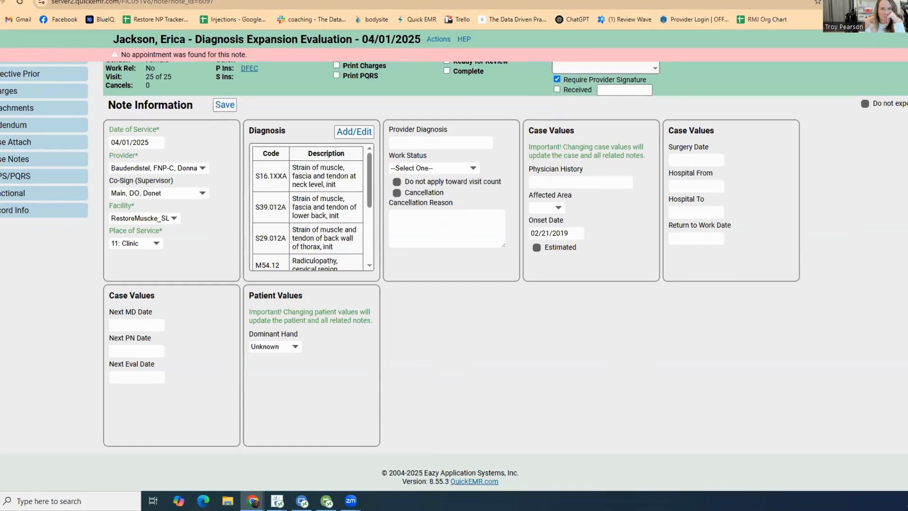
left_click(511, 0)
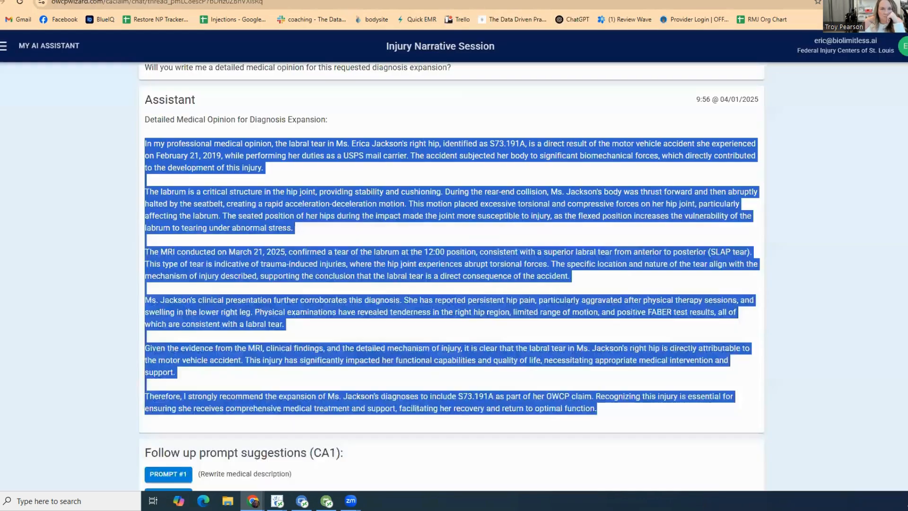
key("ctrl+shift+Tab")
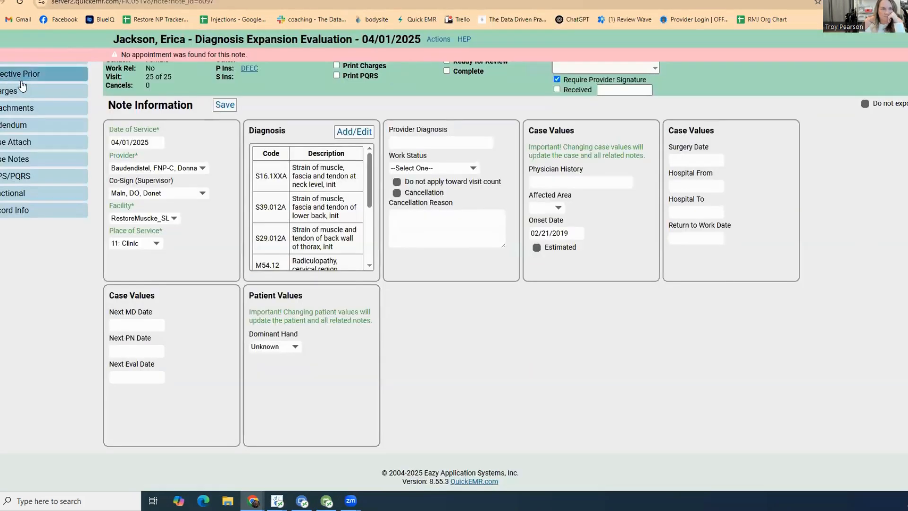
Review the Assessment and Plan sections in the note's details, including the full Accepted Conditions list
left_click(20, 90)
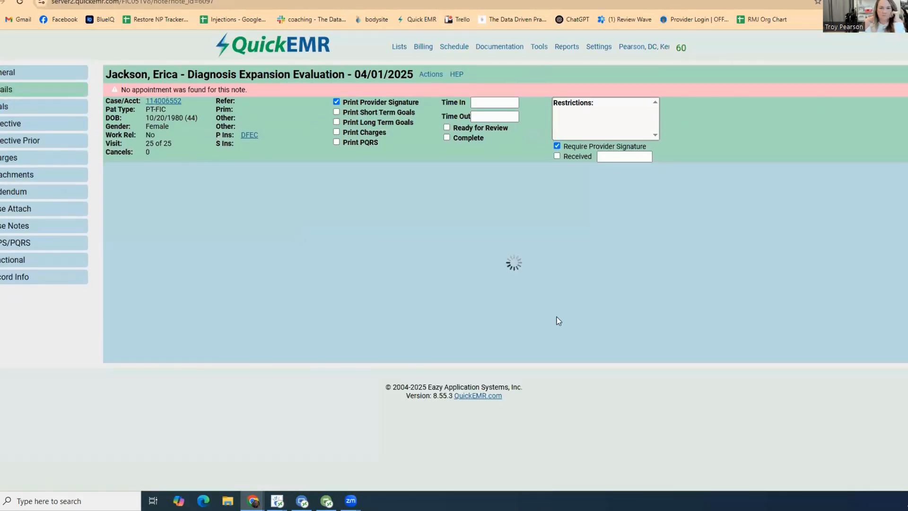
scroll(553, 318, "down", 2)
scroll(550, 315, "down", 12)
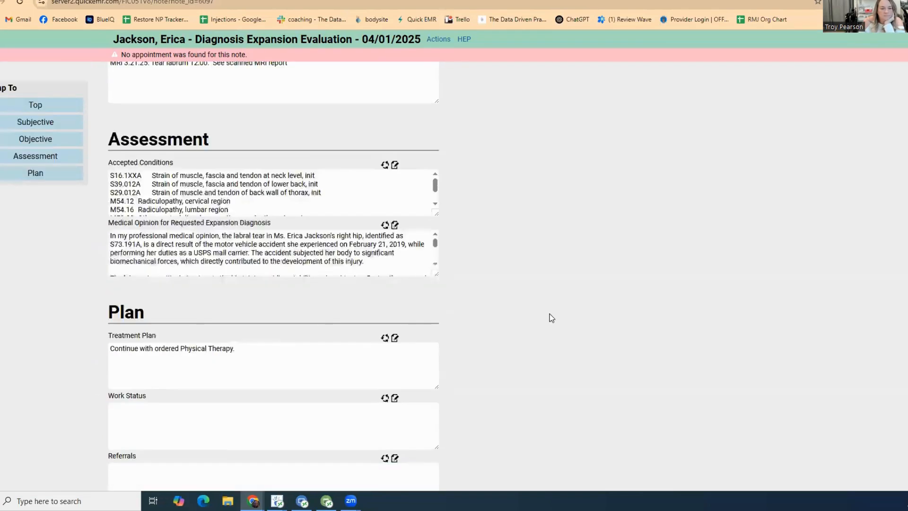
scroll(473, 269, "up", 2)
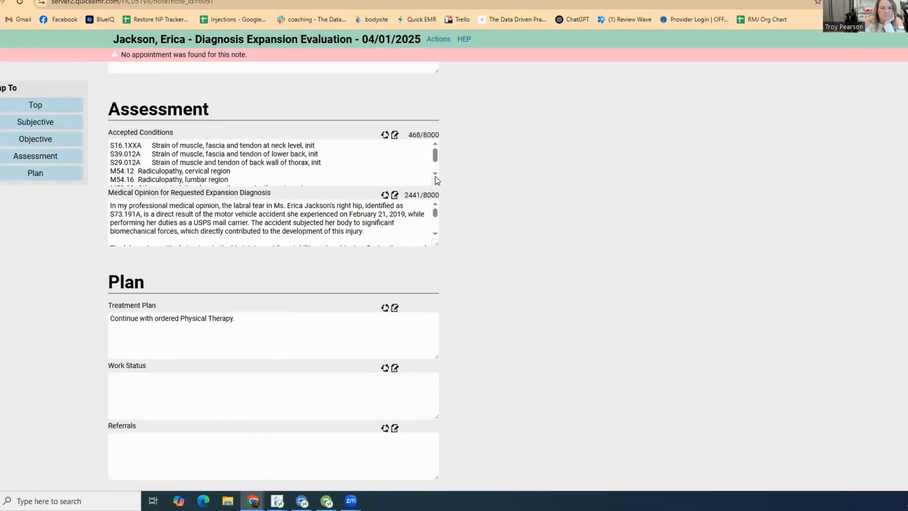
left_click(435, 175)
left_click(435, 174)
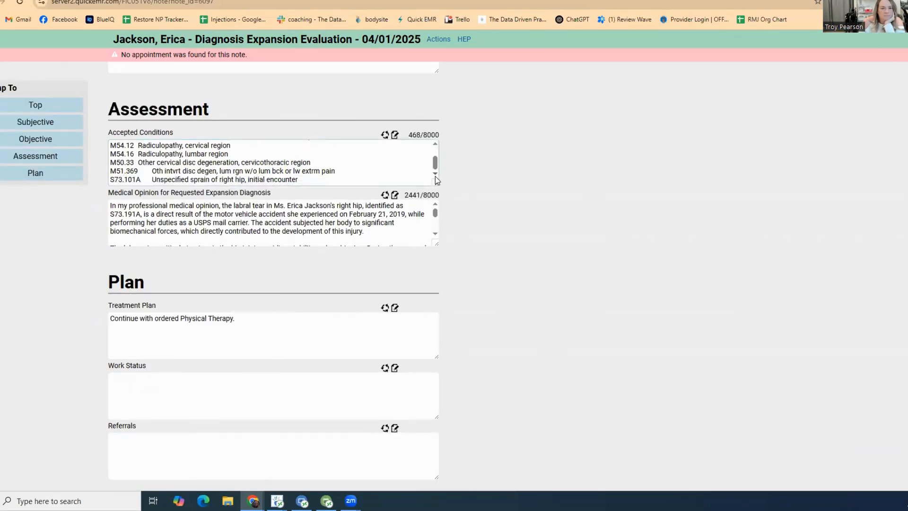
mouse_move(435, 165)
left_mouse_down()
mouse_move(436, 155)
mouse_move(440, 174)
left_mouse_up()
scroll(440, 174, "up", 1)
scroll(510, 218, "down", 2)
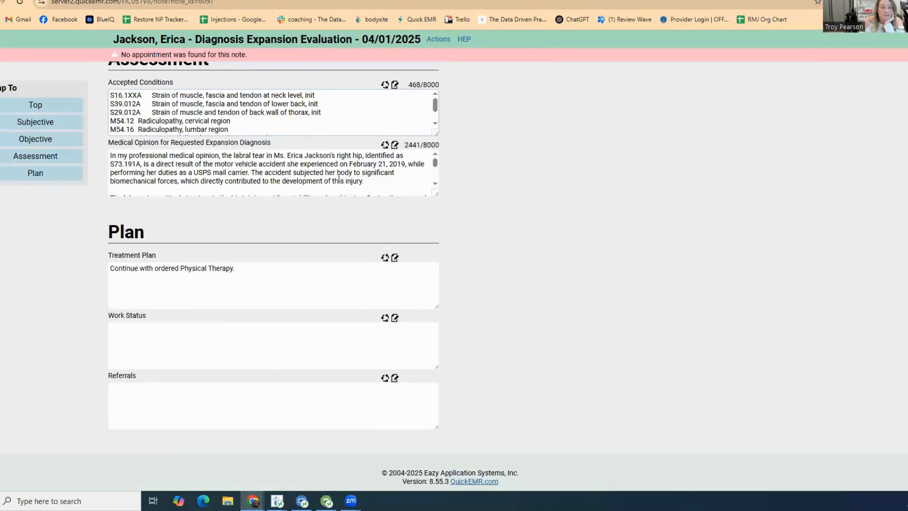
scroll(341, 178, "down", 2)
scroll(550, 255, "up", 15)
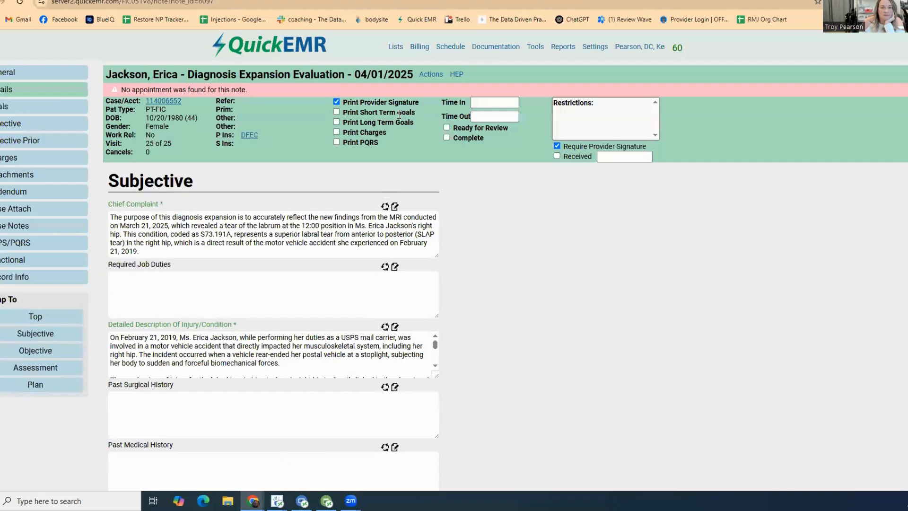
Mark the note ready for review, set time in to 09:30 AM and time out to 10:00 AM, and open its charges
left_click(446, 128)
left_click(494, 102)
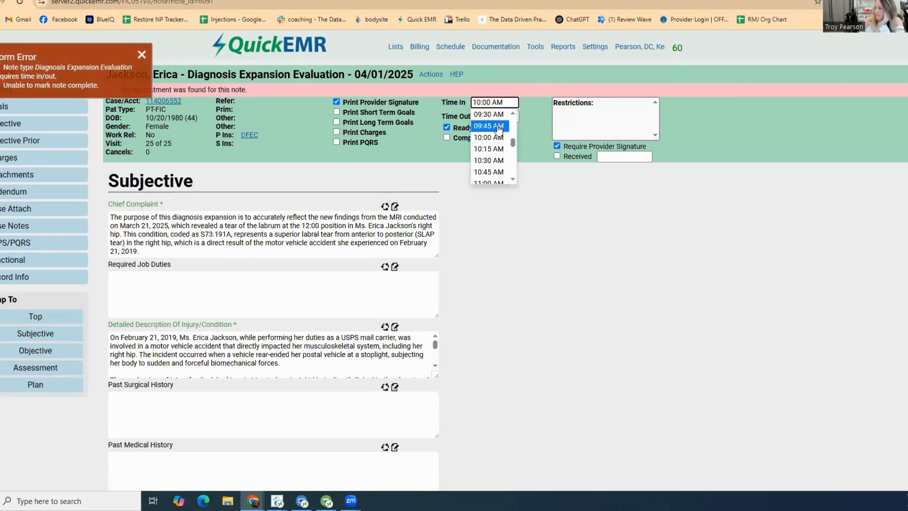
left_click(492, 114)
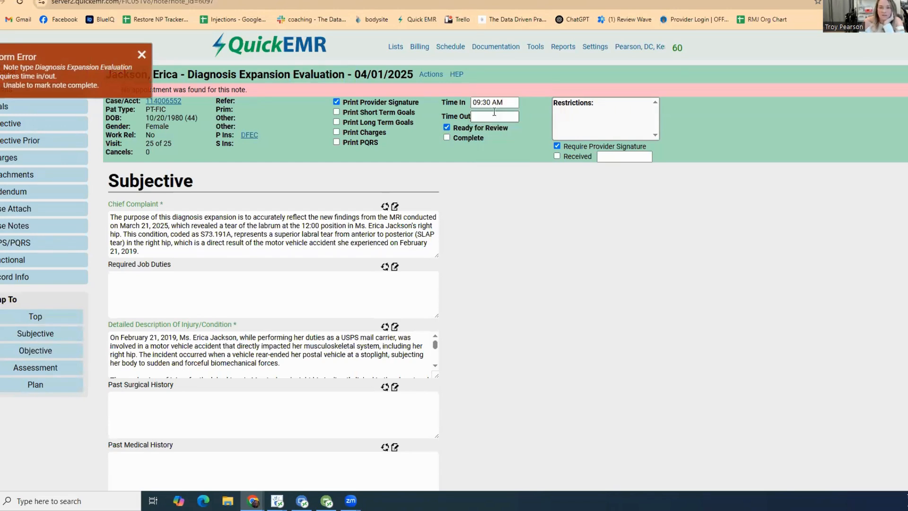
left_click(494, 117)
left_click(492, 152)
left_click(45, 160)
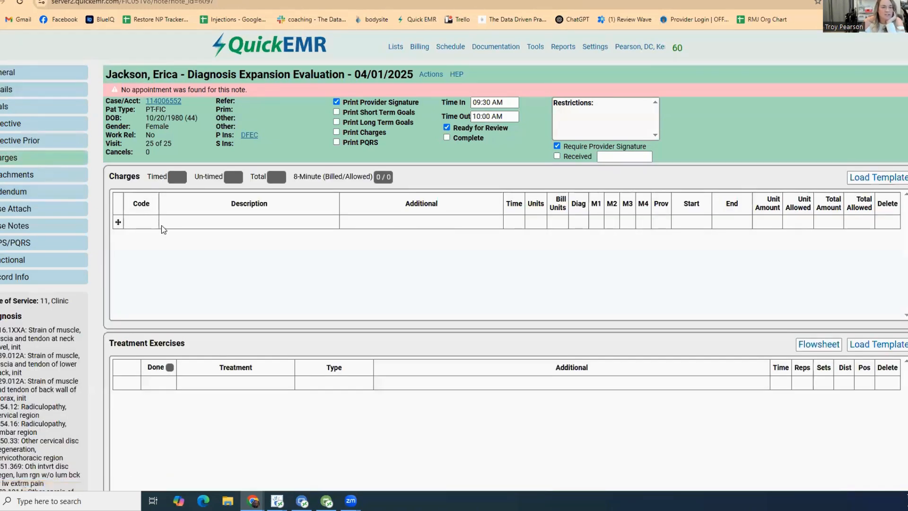
left_click(179, 223)
type("tend")
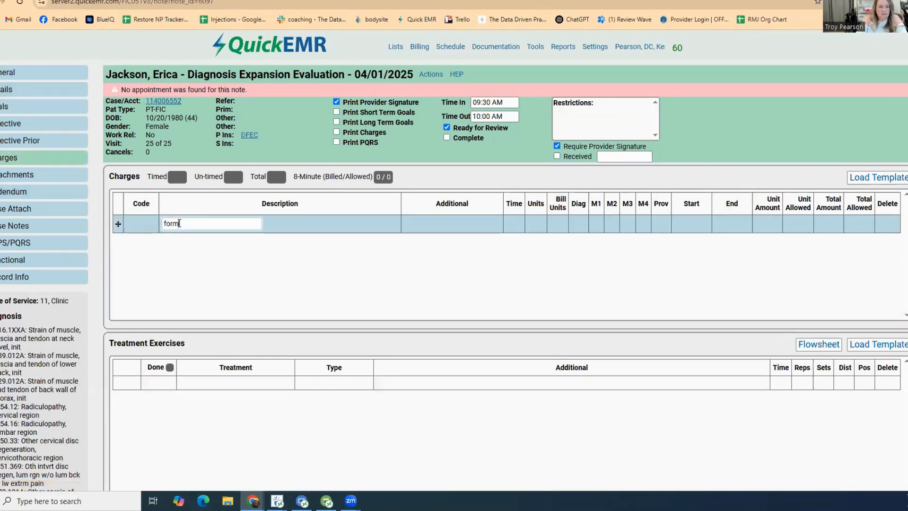
key("BackSpace")
key("BackSpace")
key("BackSpace")
key("BackSpace")
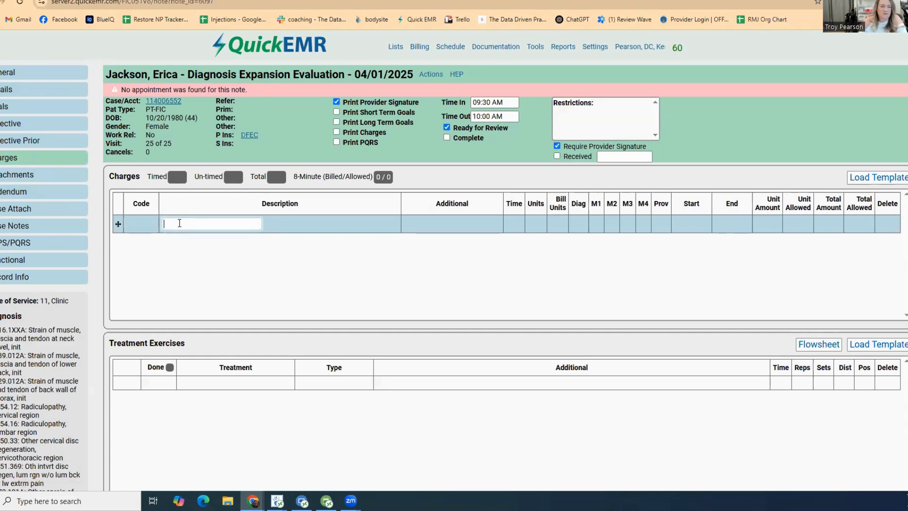
Add a 99080 Special Report charge with a time of 30 minutes
left_click(137, 224)
type("99")
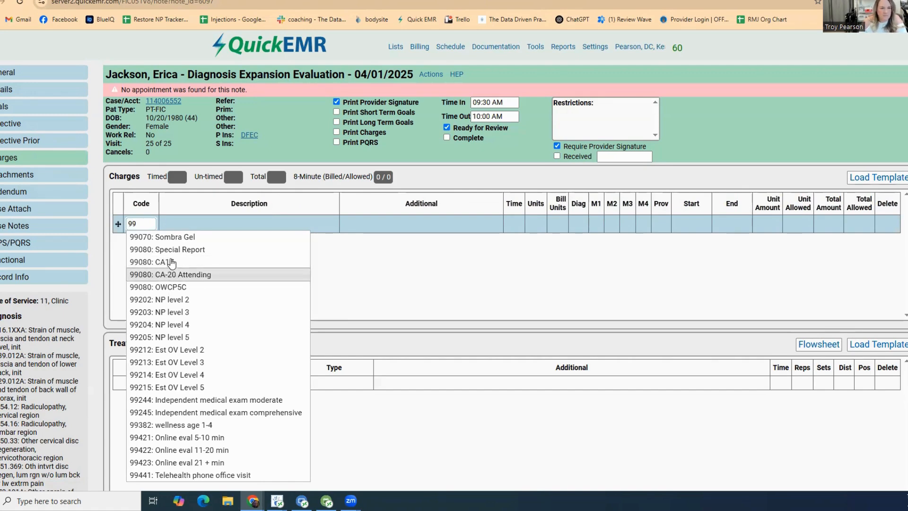
left_click(171, 250)
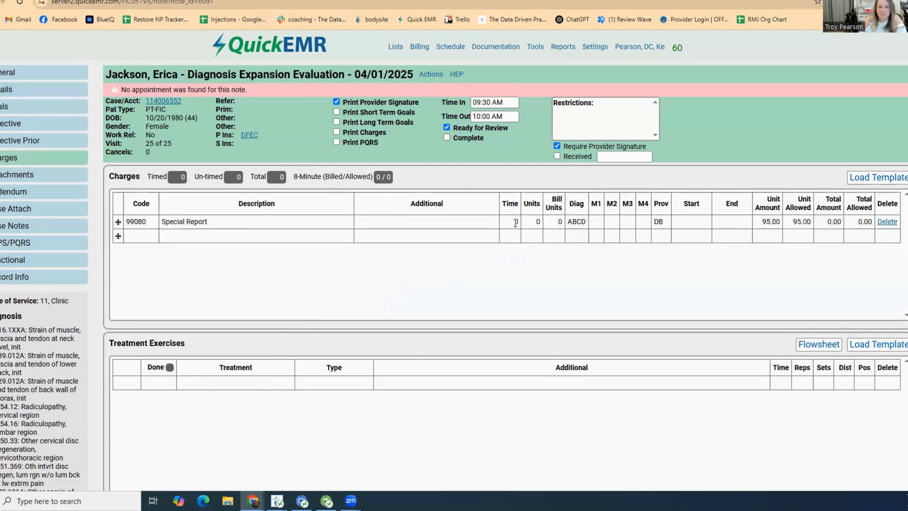
left_click(515, 223)
type("30")
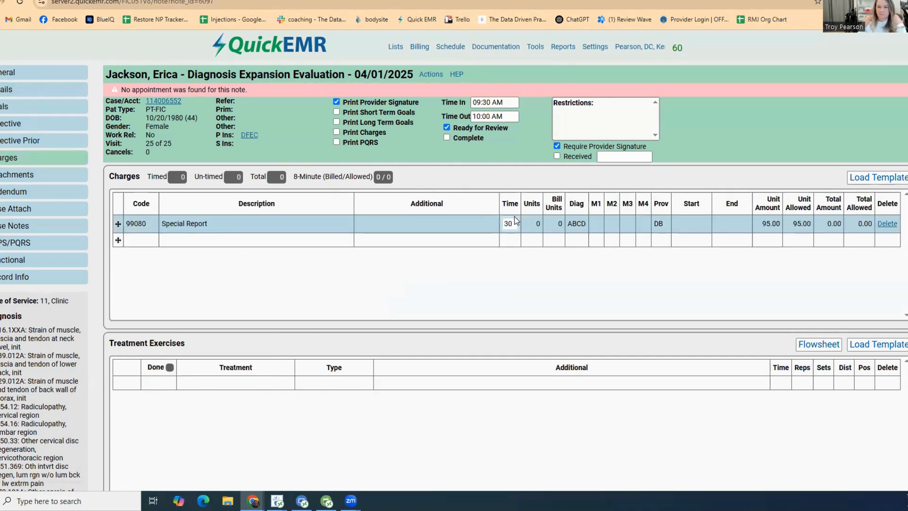
left_click(537, 223)
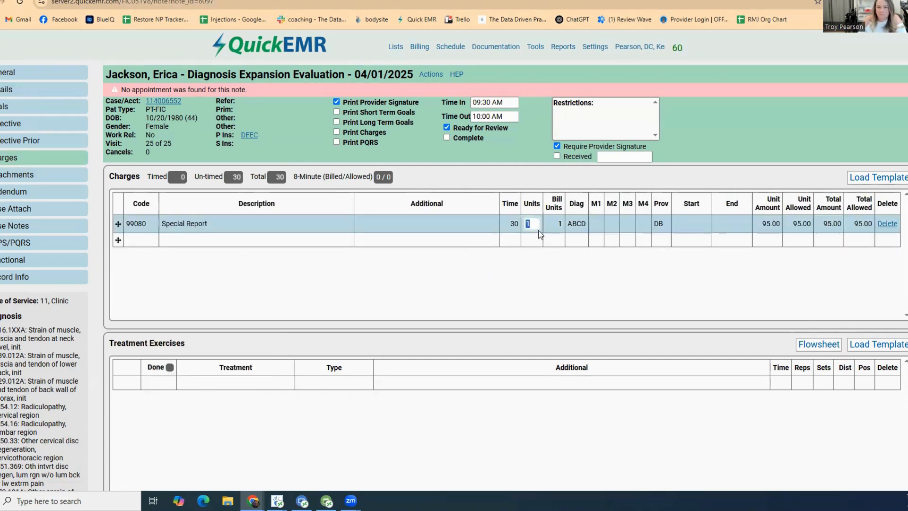
left_click(167, 250)
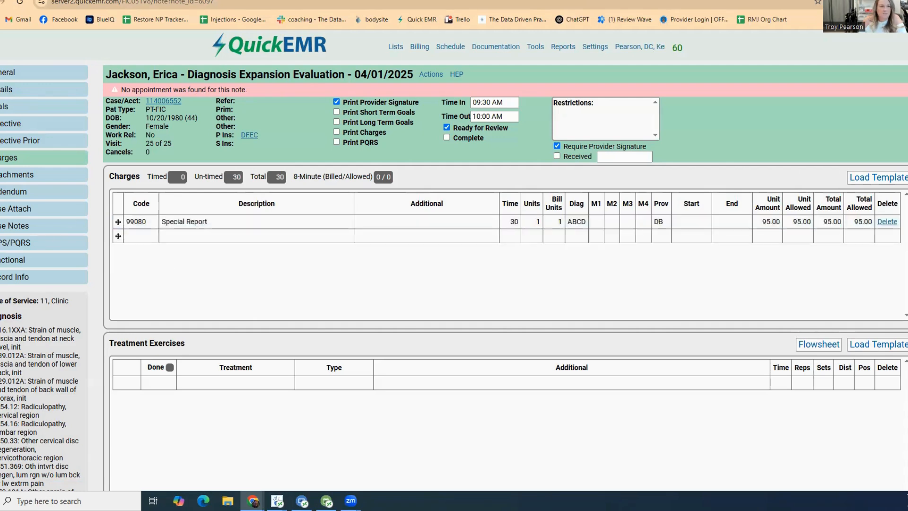
Check the note's general information and look through the Subjective section of its details for missing entries
left_click(24, 175)
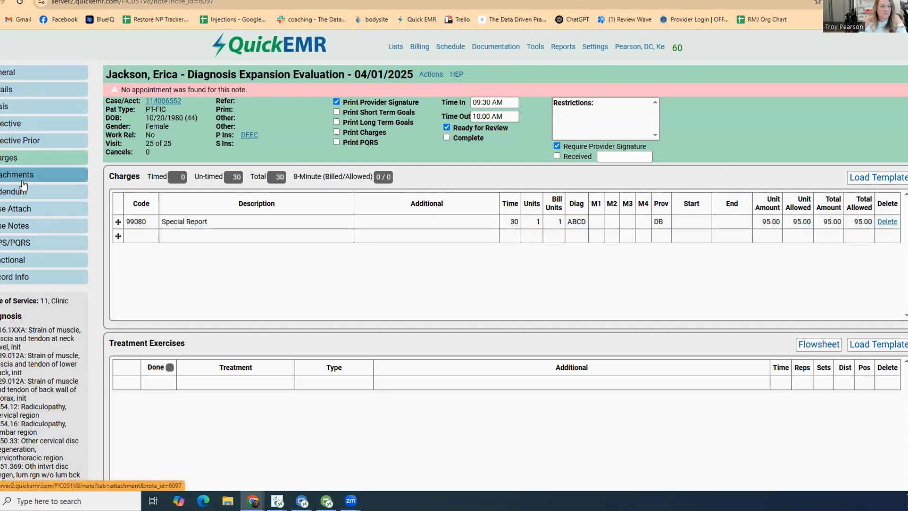
left_click(39, 75)
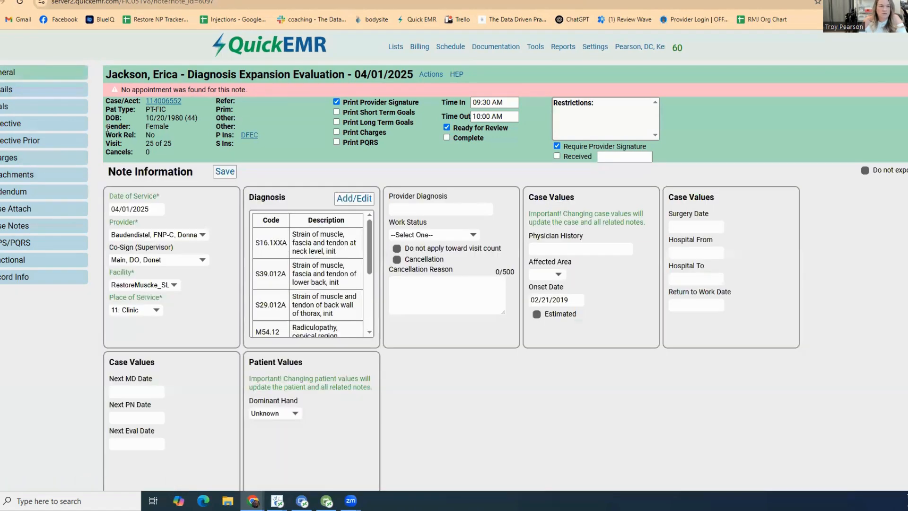
left_click(38, 89)
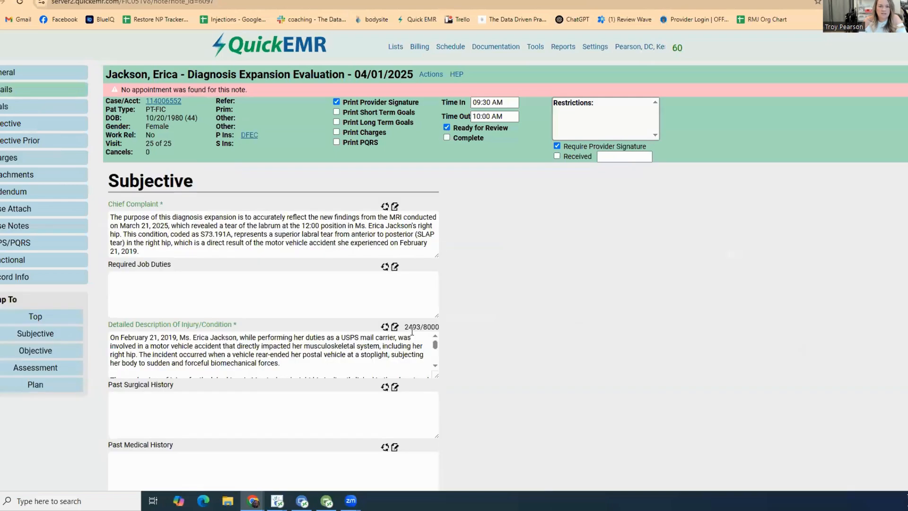
scroll(343, 239, "down", 3)
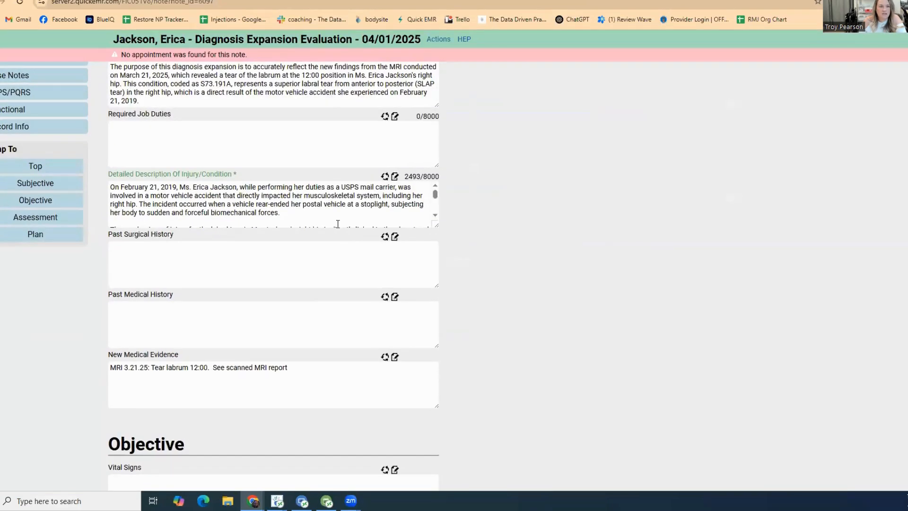
scroll(337, 224, "down", 3)
scroll(369, 208, "up", 3)
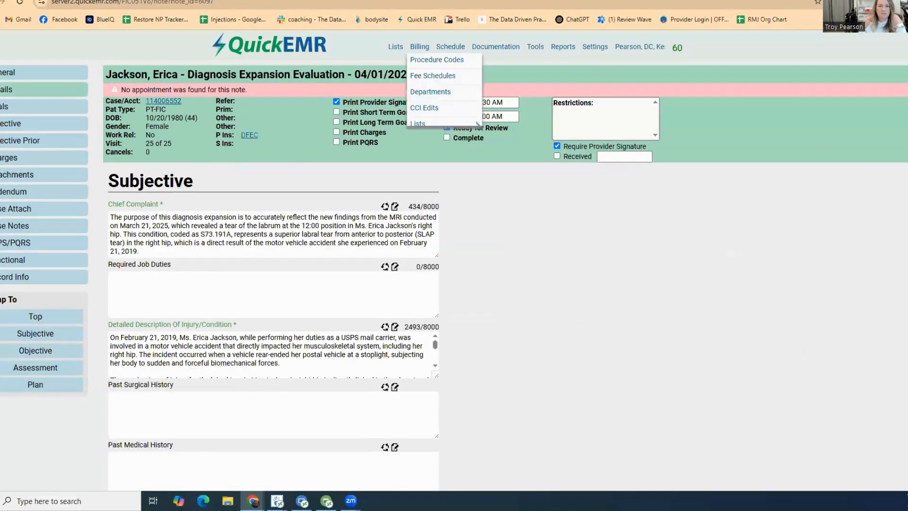
Return to the patient's case overview and open the 02/06/2025 Initial Medical Evaluation from the notes list
key("alt+Left")
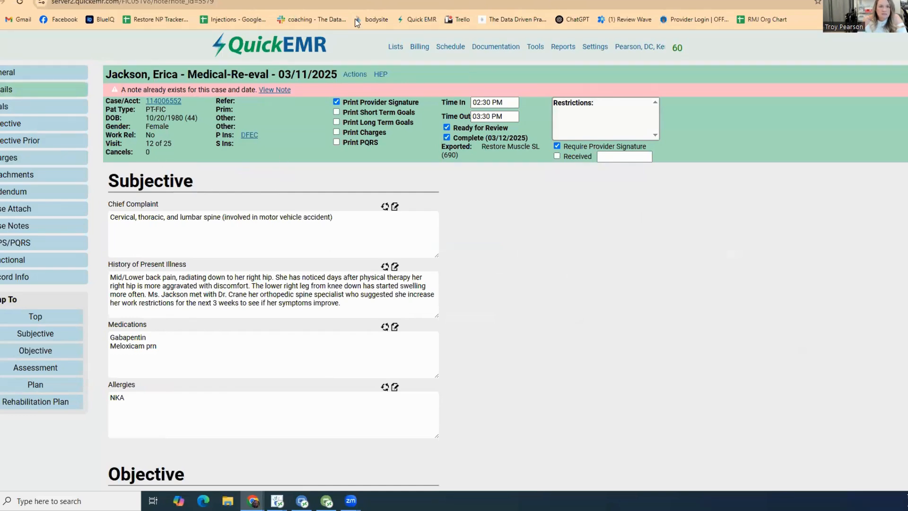
key("ctrl+Tab")
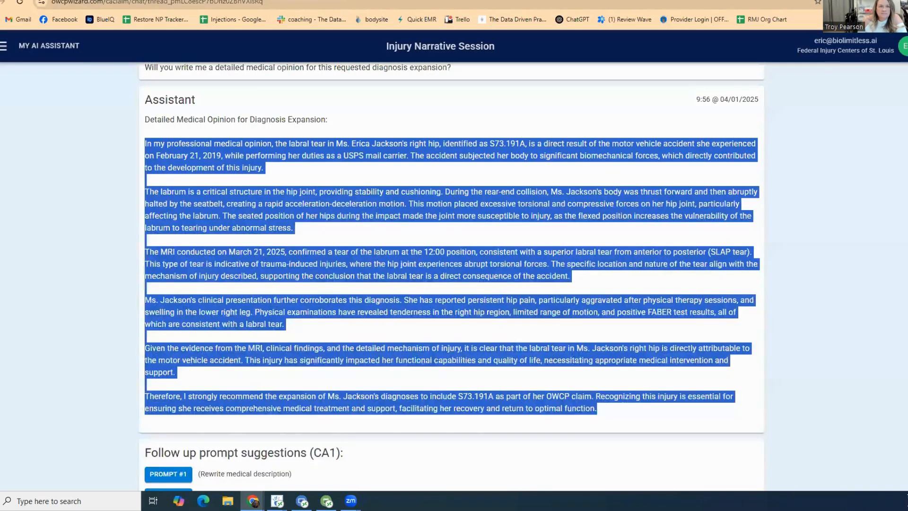
key("ctrl+Tab")
scroll(273, 257, "down", 3)
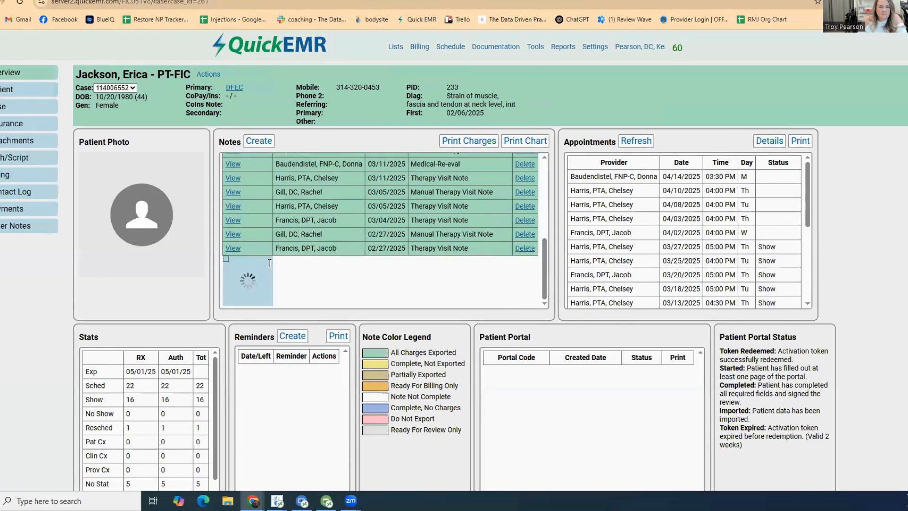
left_click(232, 285)
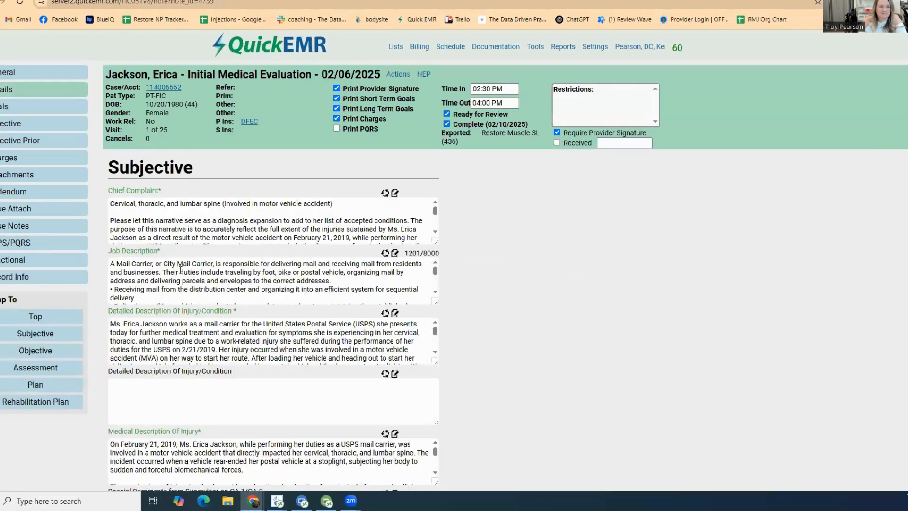
Copy the initial evaluation's entire Job Description text into Required Job Duties in the Diagnosis Expansion Evaluation note
scroll(126, 273, "down", 5)
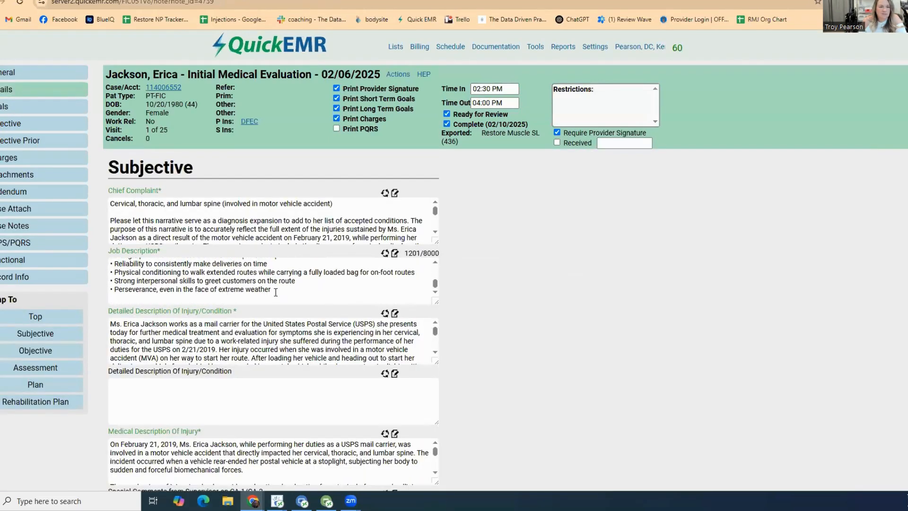
left_click_drag(276, 292, 173, 274)
right_click(172, 273)
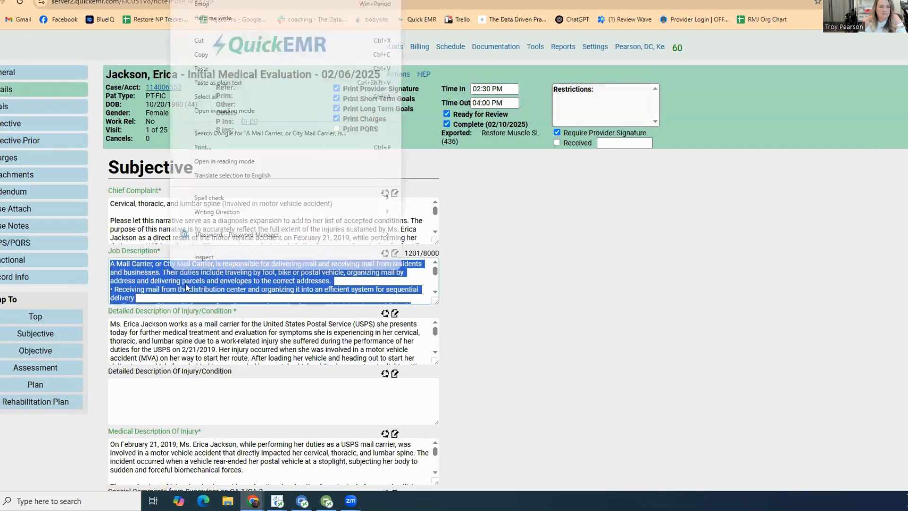
left_click(226, 56)
key("ctrl+Tab")
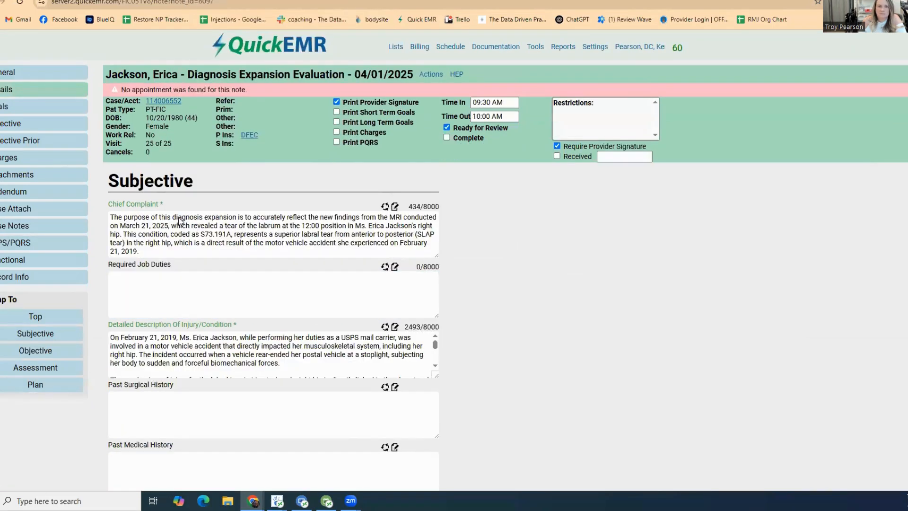
left_click(140, 287)
right_click(141, 287)
left_click(189, 150)
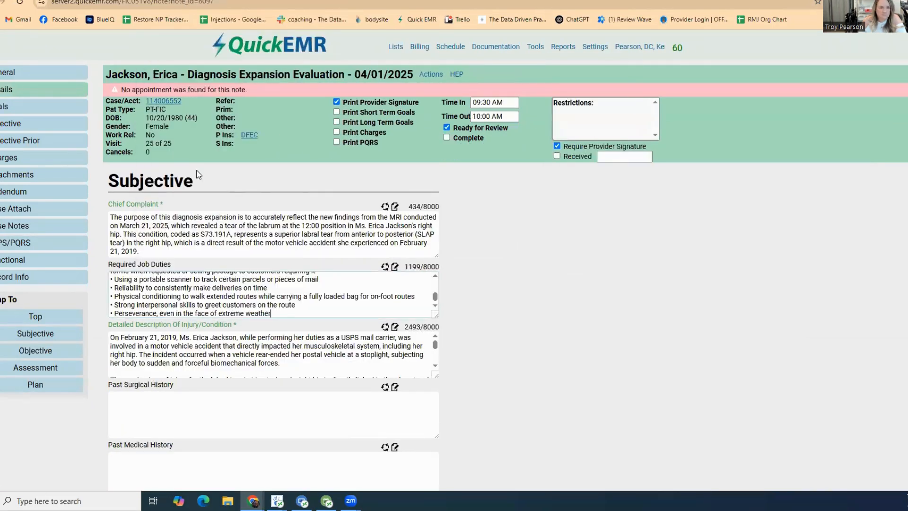
scroll(383, 305, "up", 5)
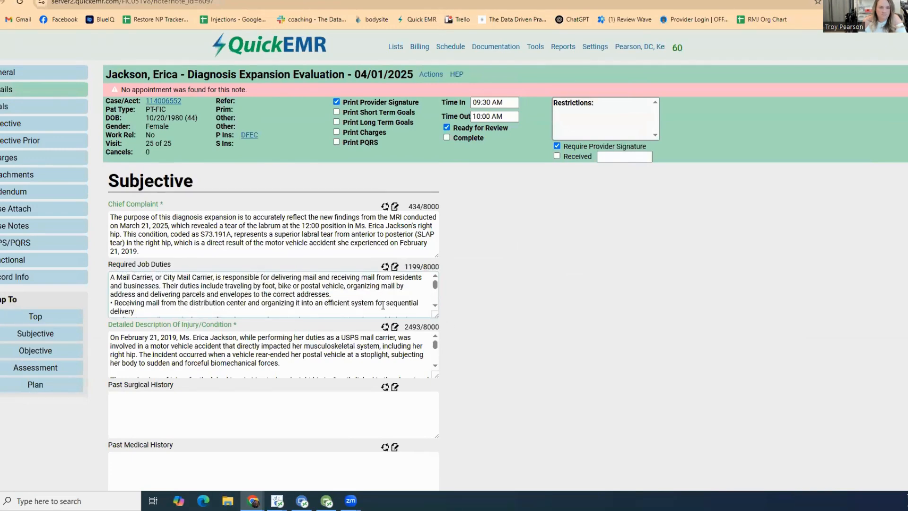
Open the printable version of the Diagnosis Expansion Evaluation and review its Subjective, Objective and Assessment content
scroll(493, 329, "down", 5)
scroll(493, 328, "down", 5)
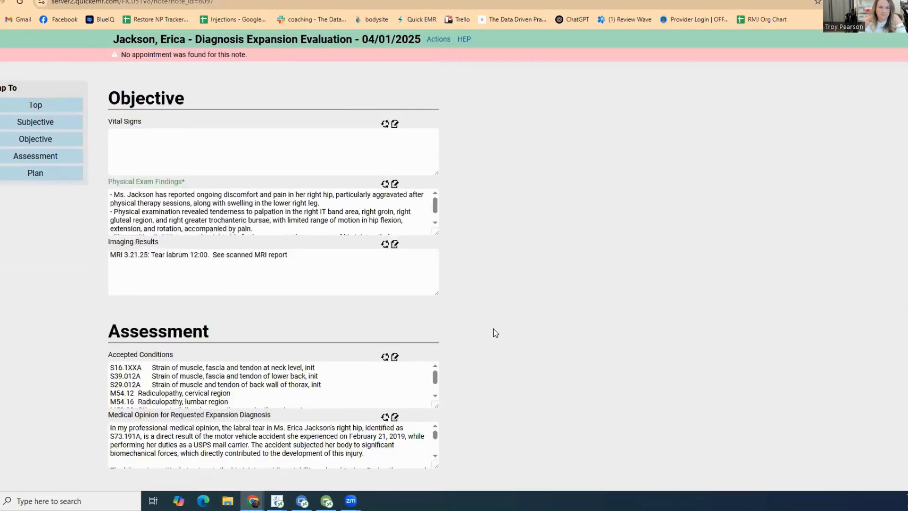
scroll(494, 330, "up", 10)
left_click(431, 73)
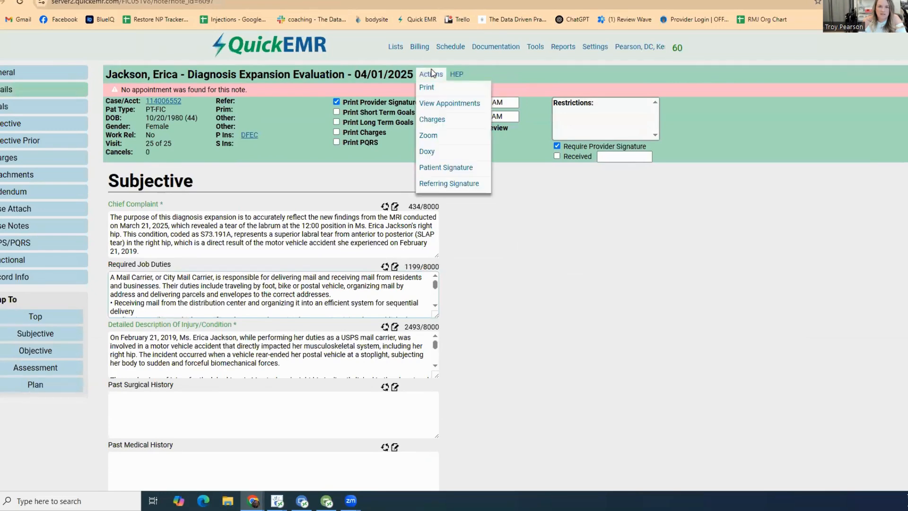
left_click(431, 86)
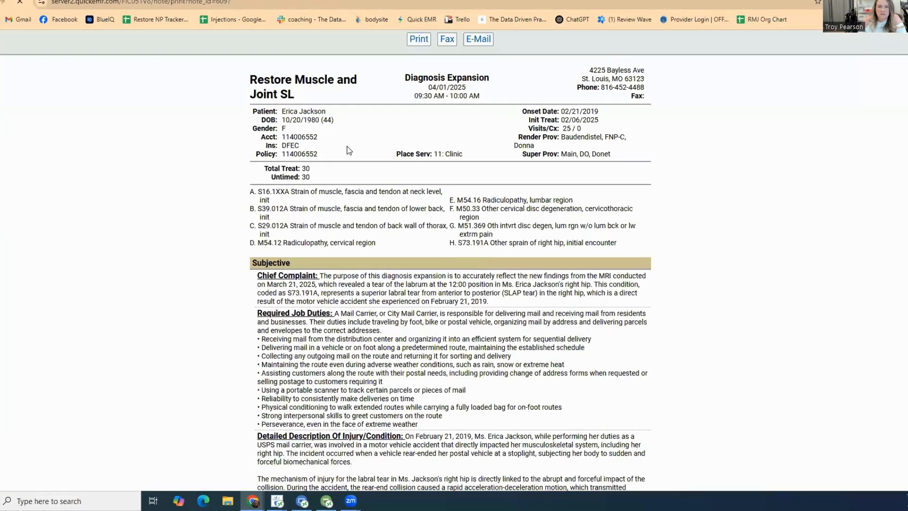
scroll(398, 224, "down", 2)
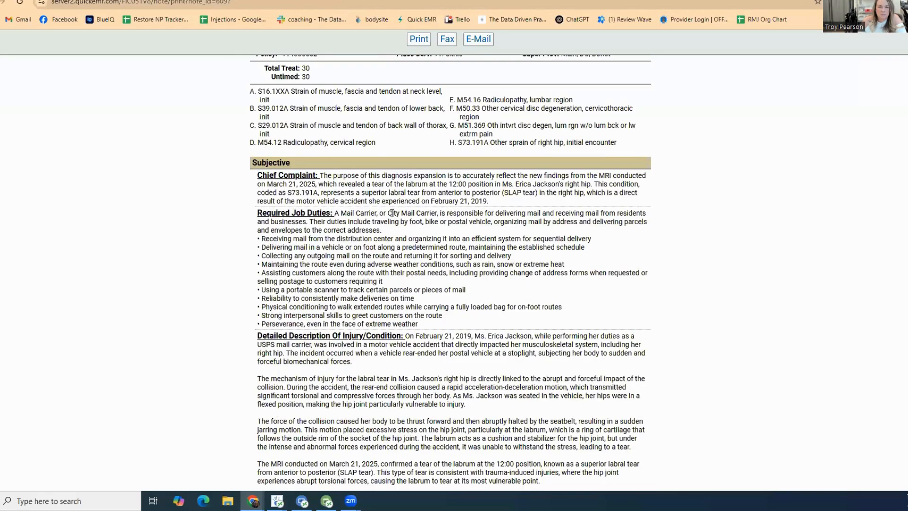
scroll(376, 210, "down", 1)
scroll(376, 209, "down", 1)
scroll(402, 267, "down", 3)
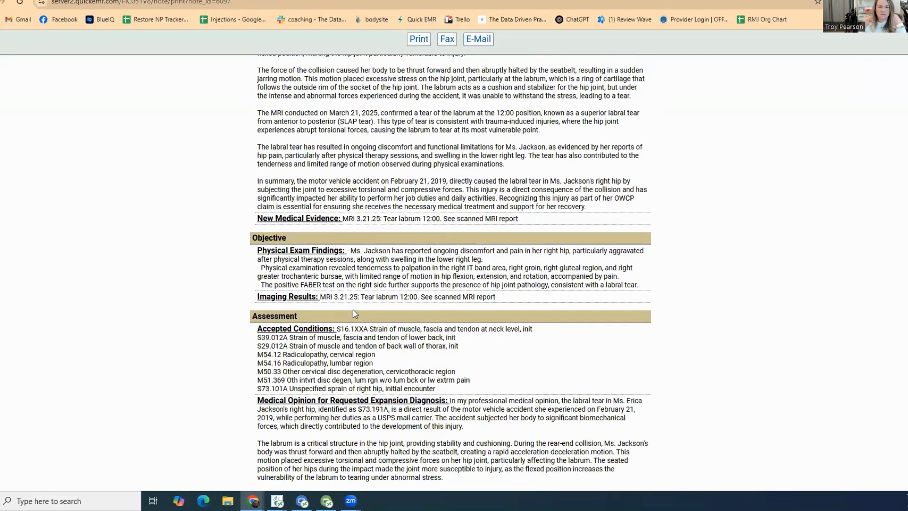
Review the printable evaluation's medical opinion, treatment plan and signature lines, recheck its header and Subjective section, and return to the editable note
scroll(355, 314, "down", 2)
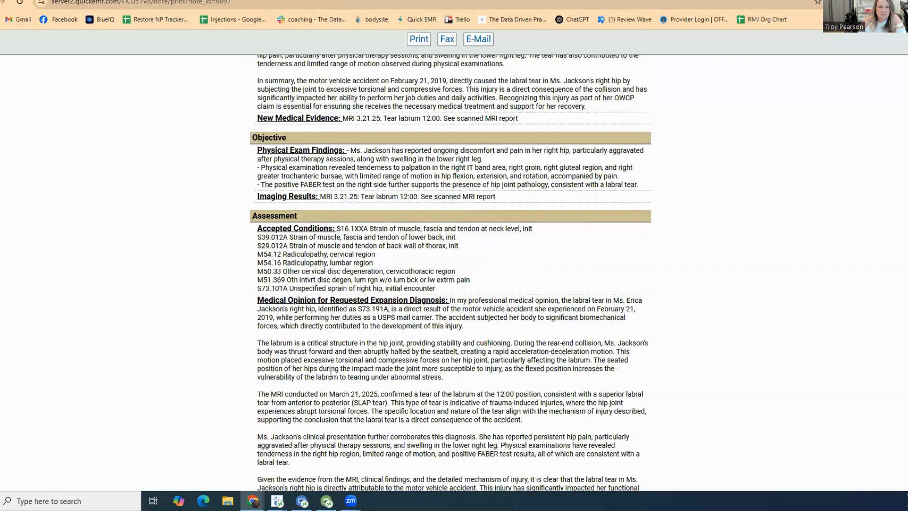
scroll(331, 373, "down", 2)
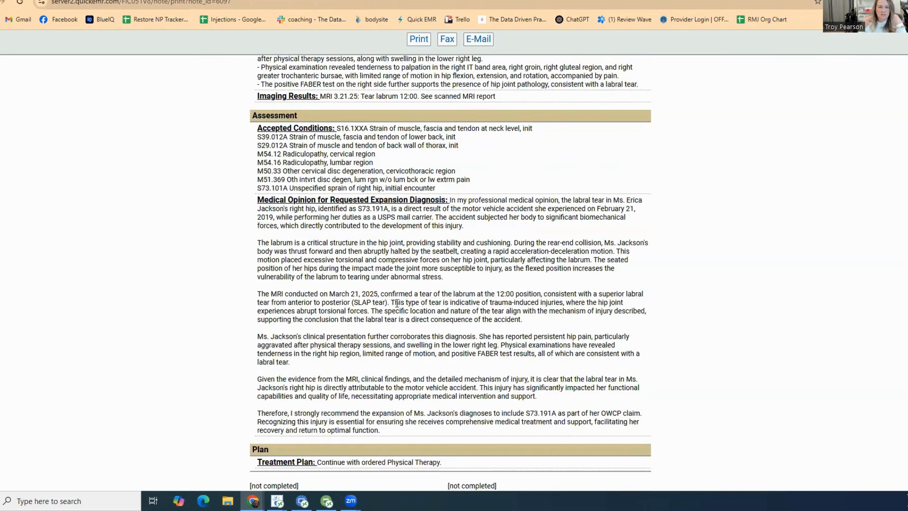
scroll(376, 362, "down", 2)
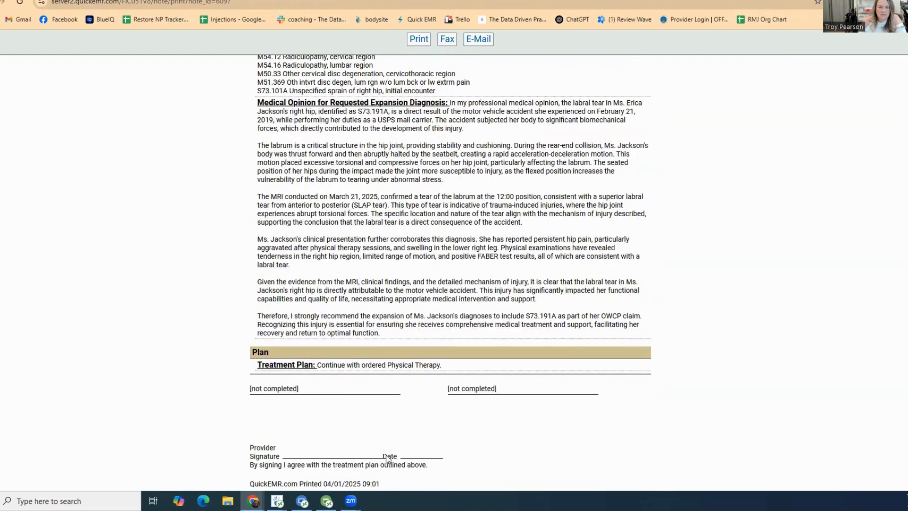
scroll(533, 395, "up", 5)
scroll(534, 388, "up", 5)
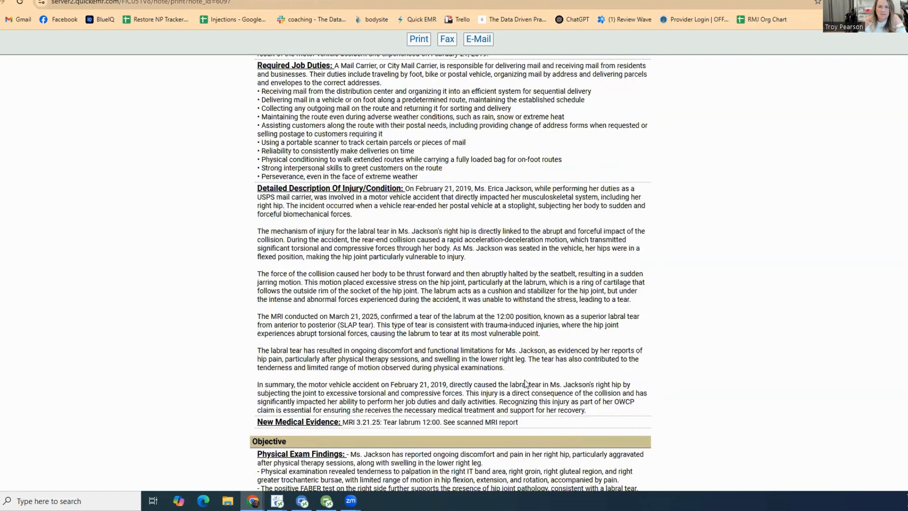
scroll(533, 388, "up", 6)
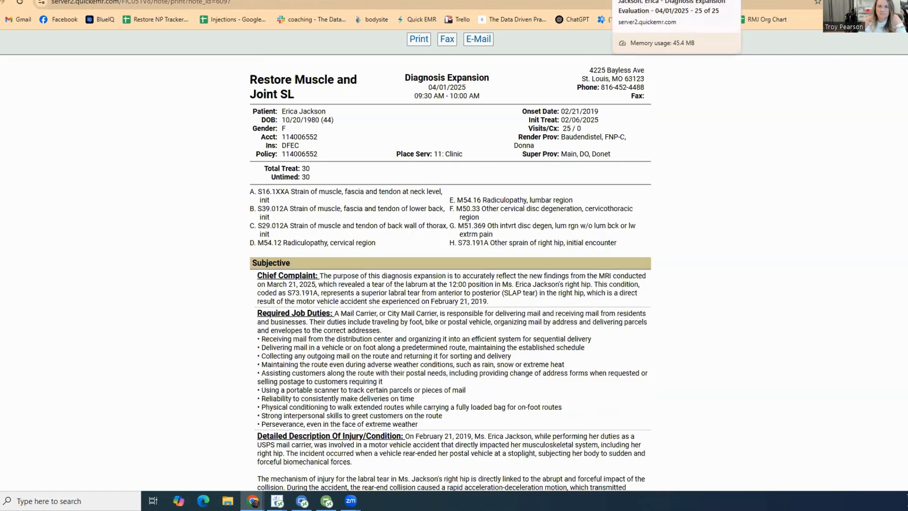
left_click(676, 1)
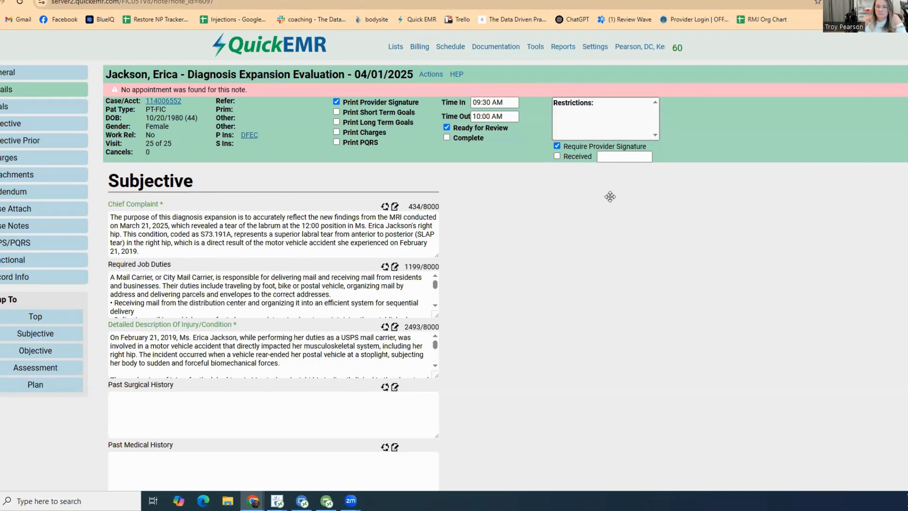
left_click(365, 474)
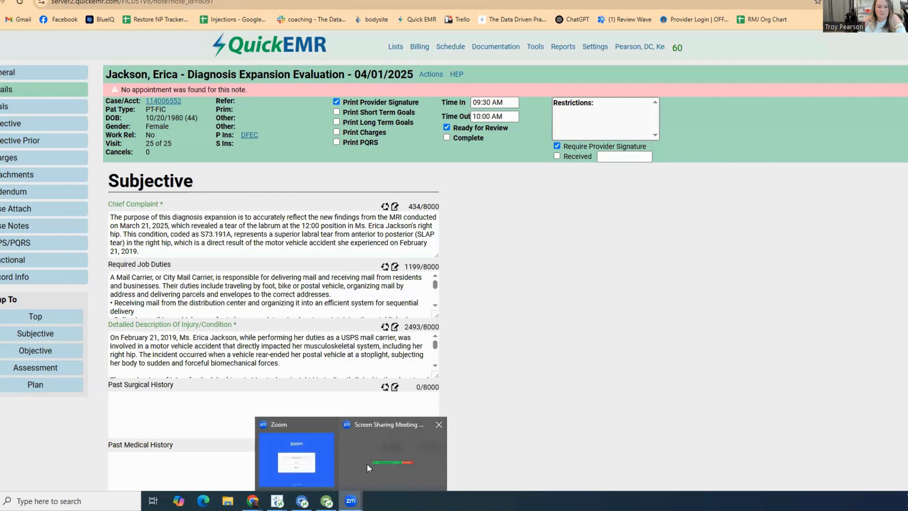
mouse_move(351, 499)
mouse_move(496, 46)
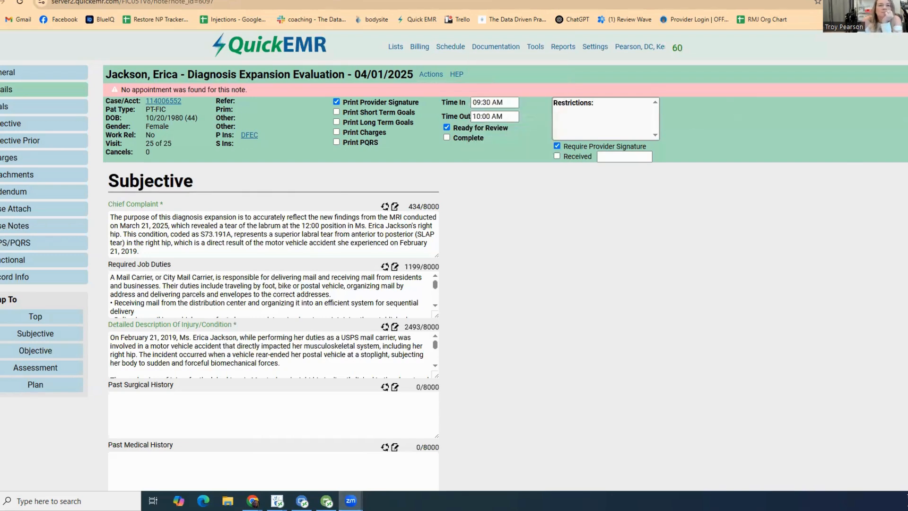
mouse_move(396, 46)
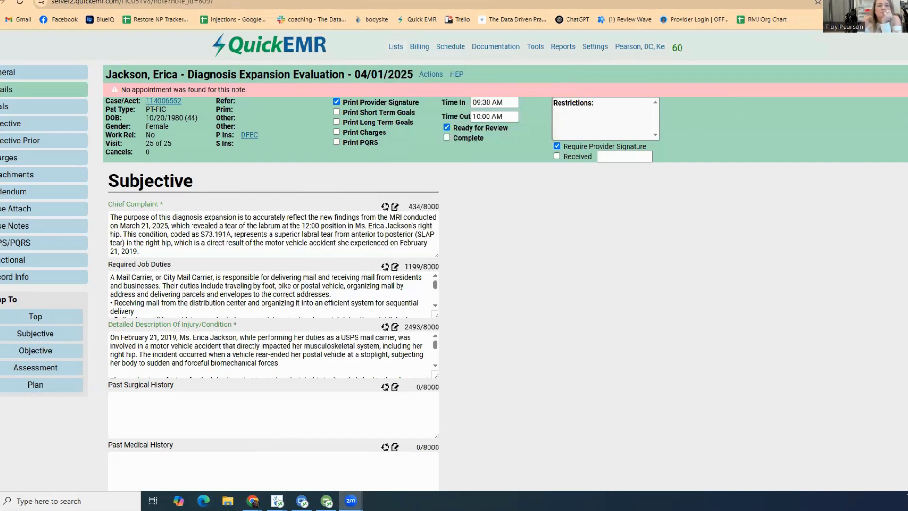